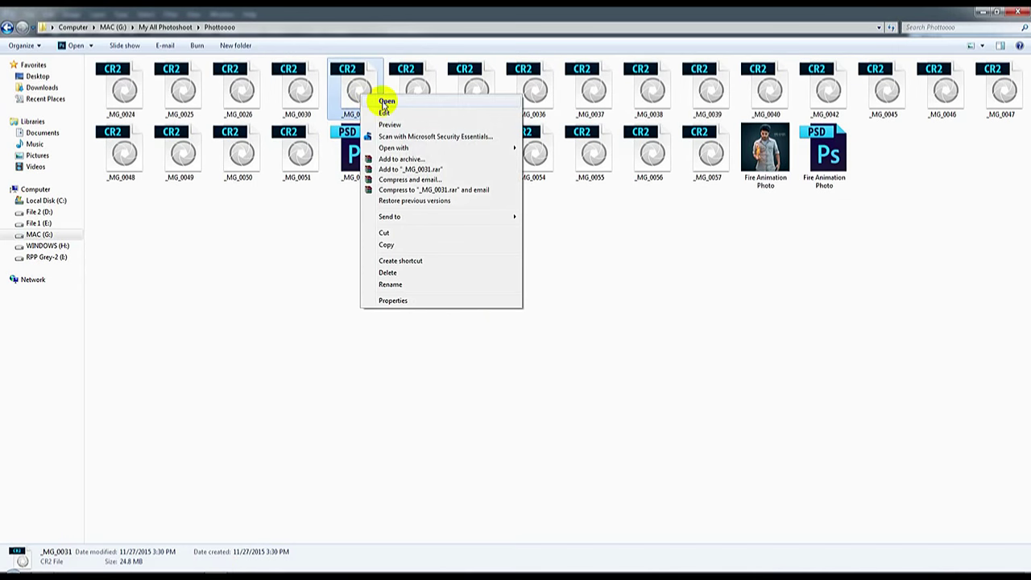
# Open the raw photo _MG_0031.CR2 from Explorer in Photoshop's Camera Raw.
pyautogui.click(382, 98)
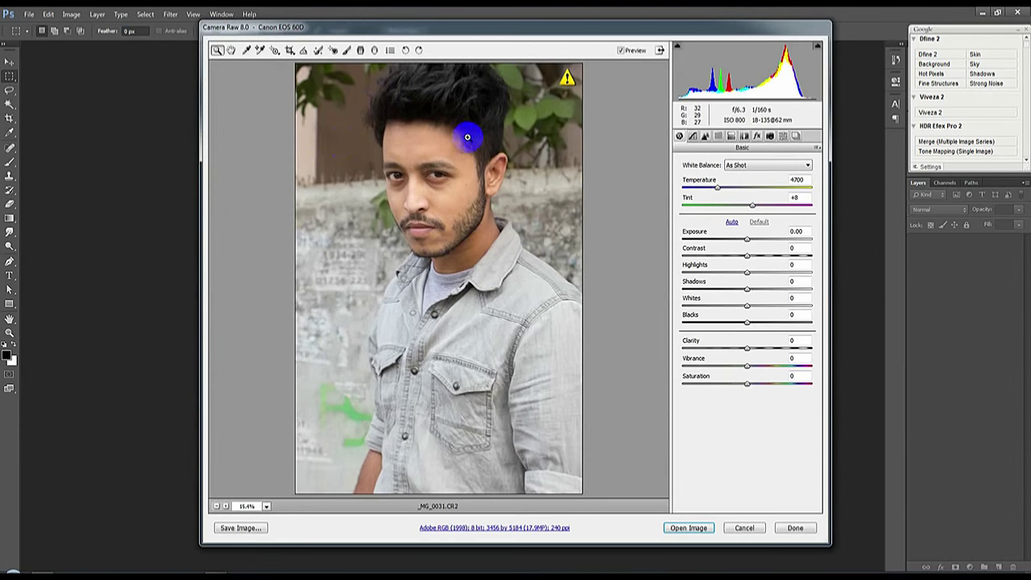
# Zoom in on the face, set Clarity to +24 and drop Vibrance and Saturation to -100.
pyautogui.click(504, 283)
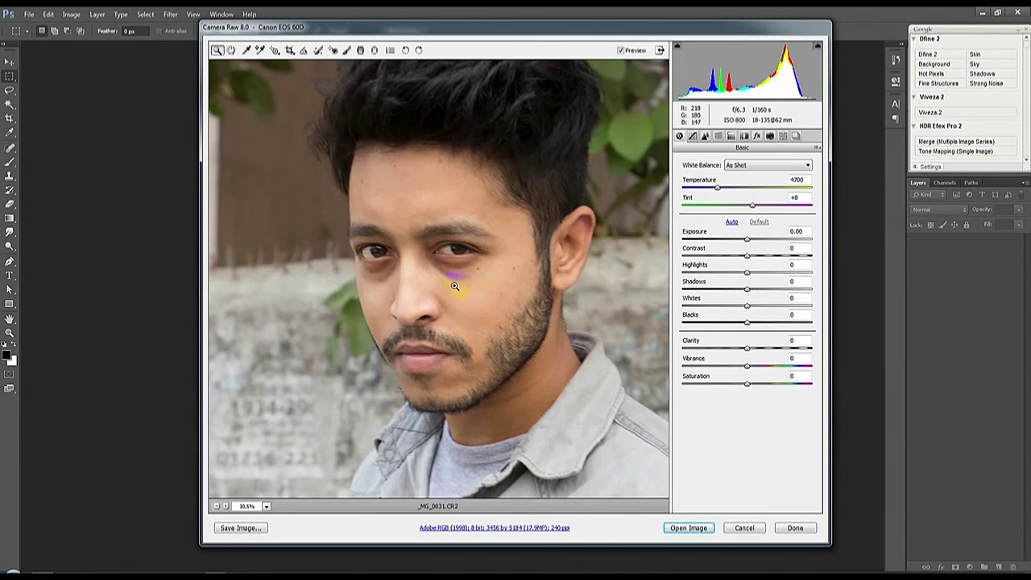
pyautogui.moveTo(746, 348)
pyautogui.mouseDown()
pyautogui.moveTo(765, 348)
pyautogui.moveTo(665, 377)
pyautogui.mouseUp()
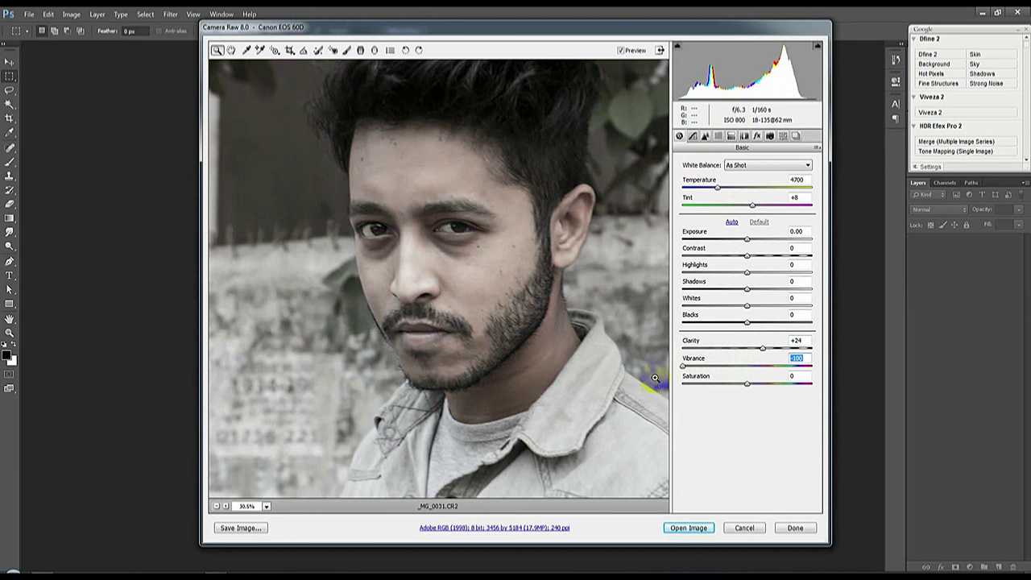
pyautogui.moveTo(747, 384); pyautogui.dragTo(671, 393)
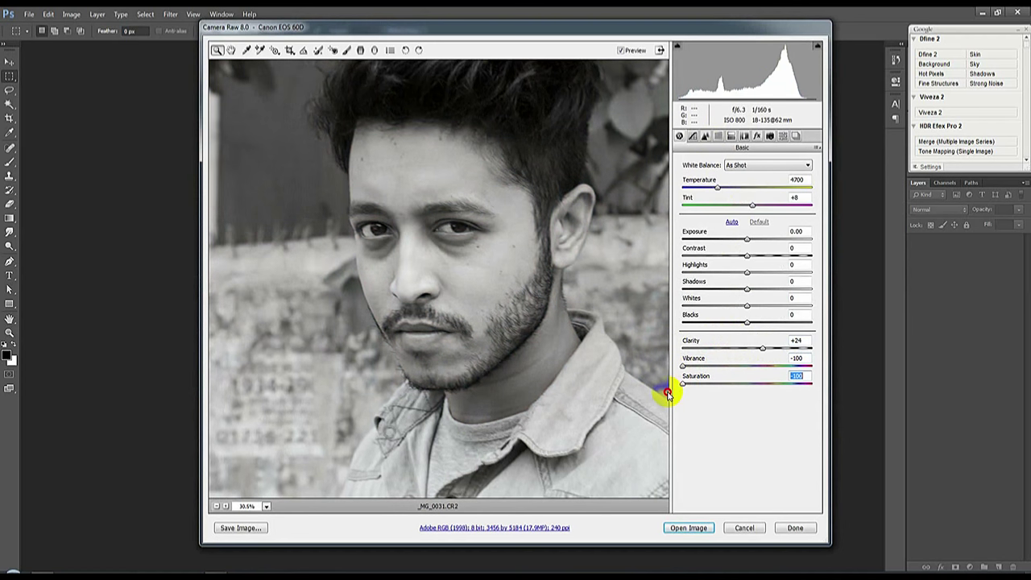
# Sharpen with Radius 2.4 and Detail 96, then apply the Camera Raw settings.
pyautogui.click(704, 137)
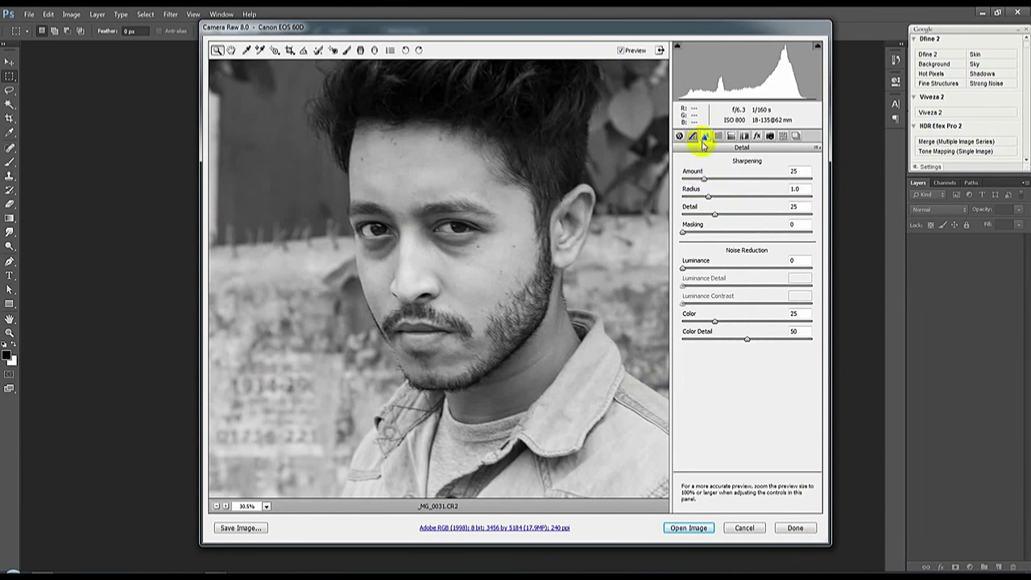
pyautogui.moveTo(716, 186); pyautogui.dragTo(808, 216)
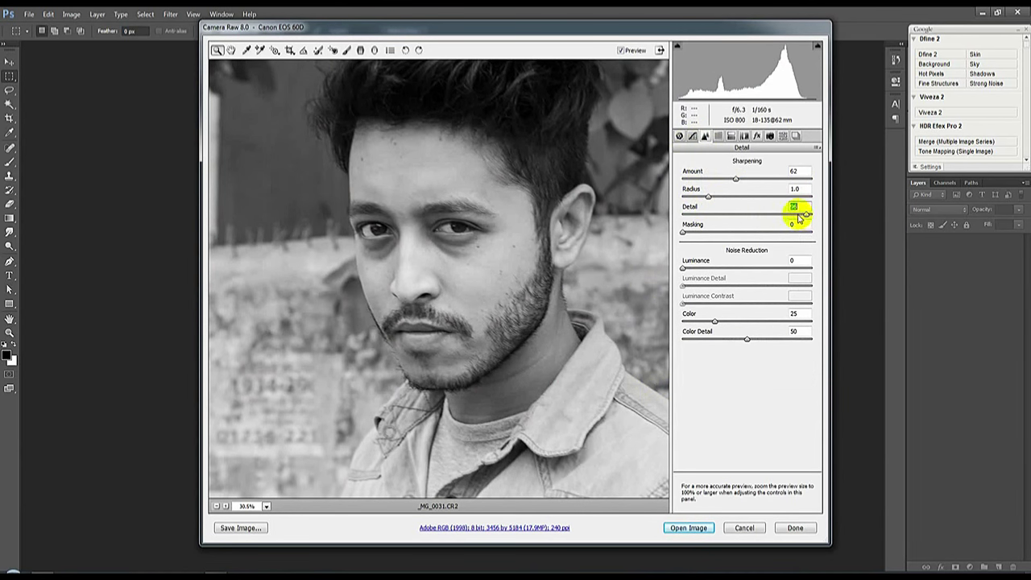
pyautogui.moveTo(705, 198); pyautogui.dragTo(786, 201)
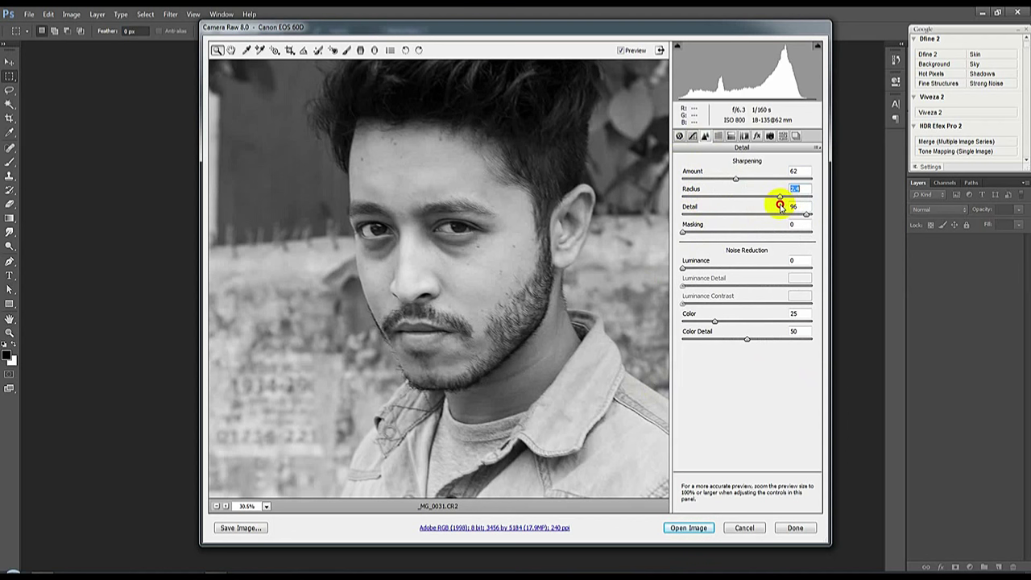
pyautogui.moveTo(735, 179)
pyautogui.mouseDown()
pyautogui.moveTo(771, 179)
pyautogui.moveTo(711, 187)
pyautogui.mouseUp()
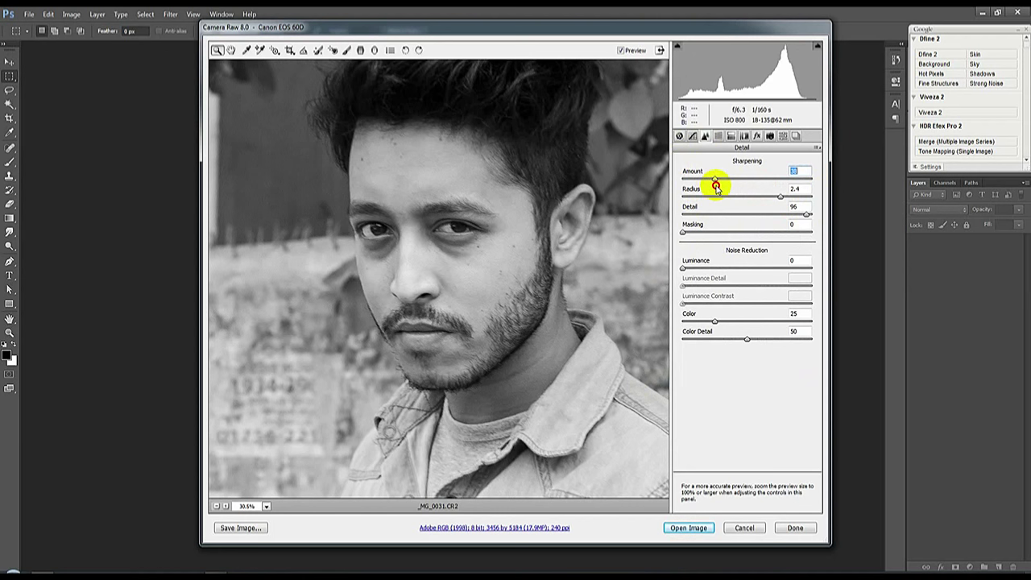
pyautogui.click(794, 528)
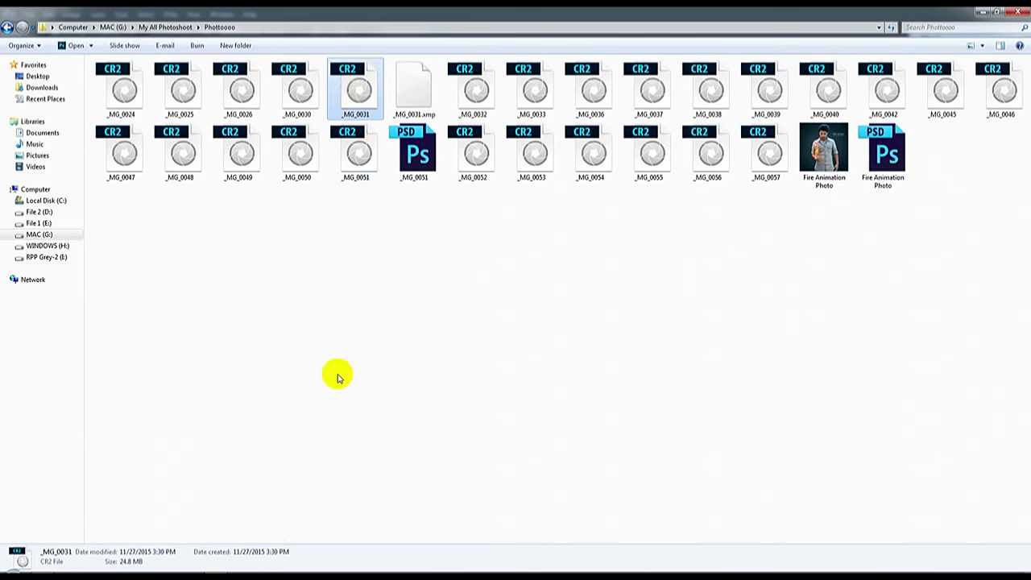
# Open the edited raw photo as a Photoshop document and pick the Spot Healing Brush.
pyautogui.doubleClick(356, 88)
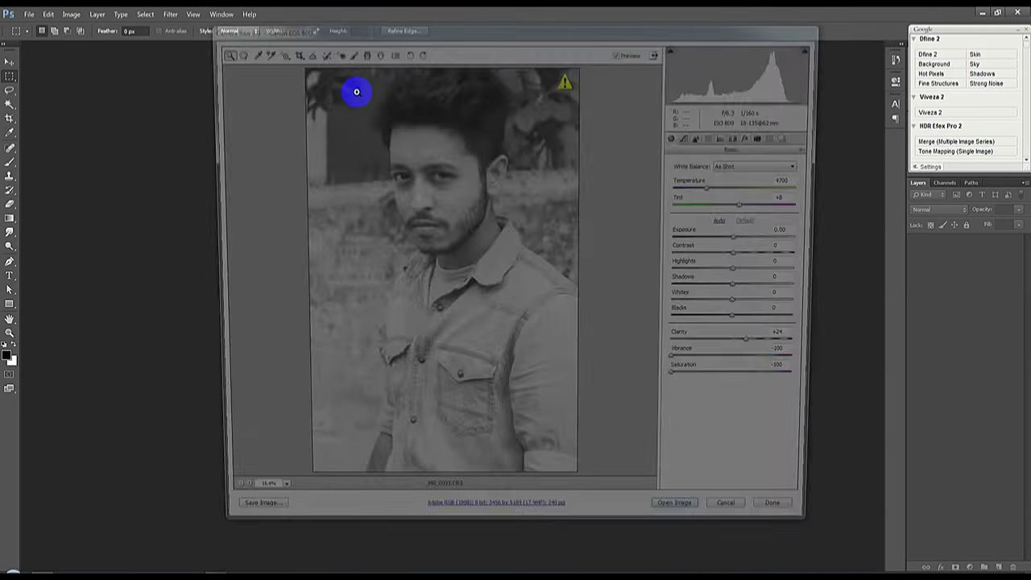
pyautogui.click(694, 525)
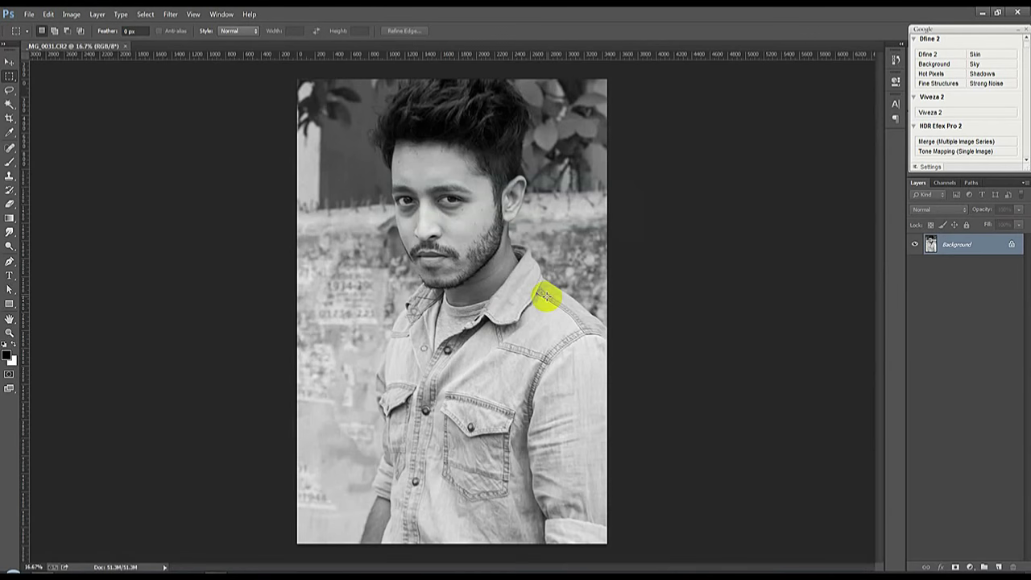
pyautogui.click(9, 263)
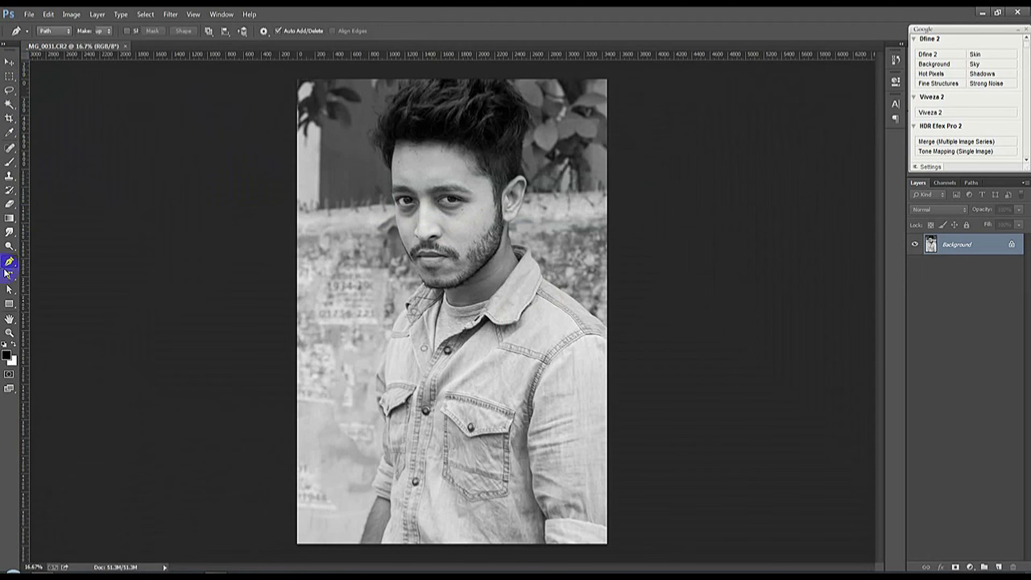
pyautogui.click(9, 148)
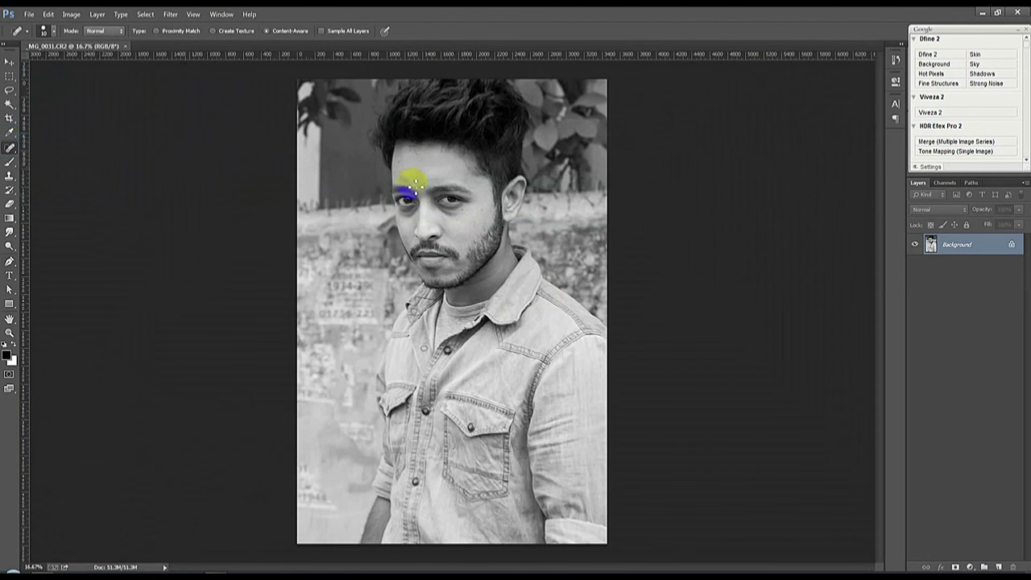
# Zoom in on the lower face and heal a blemish on the cheek.
pyautogui.scroll(2, 405, 184)
pyautogui.scroll(2, 383, 182)
pyautogui.scroll(1, 384, 182)
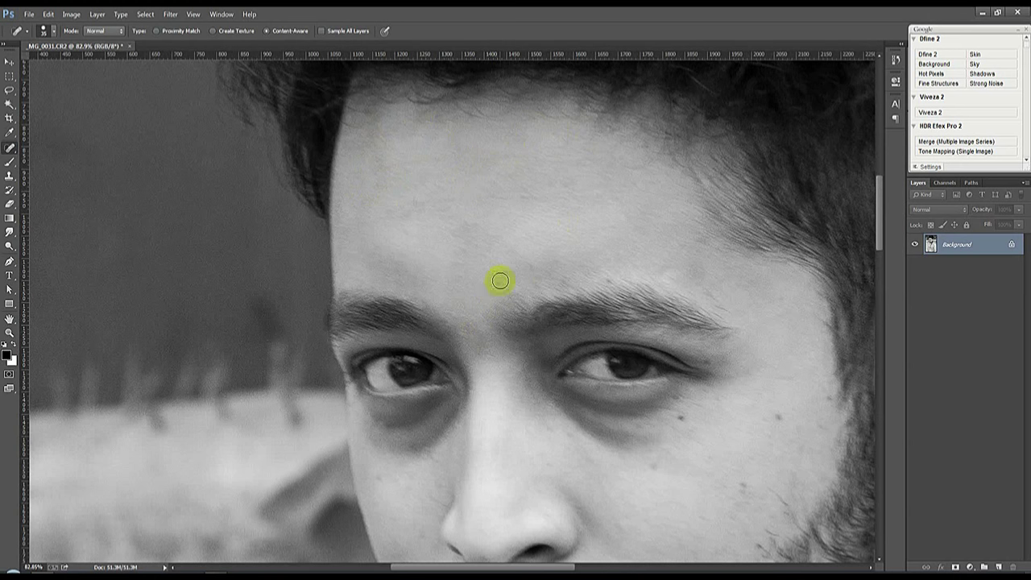
pyautogui.moveTo(600, 308); pyautogui.dragTo(571, 258)
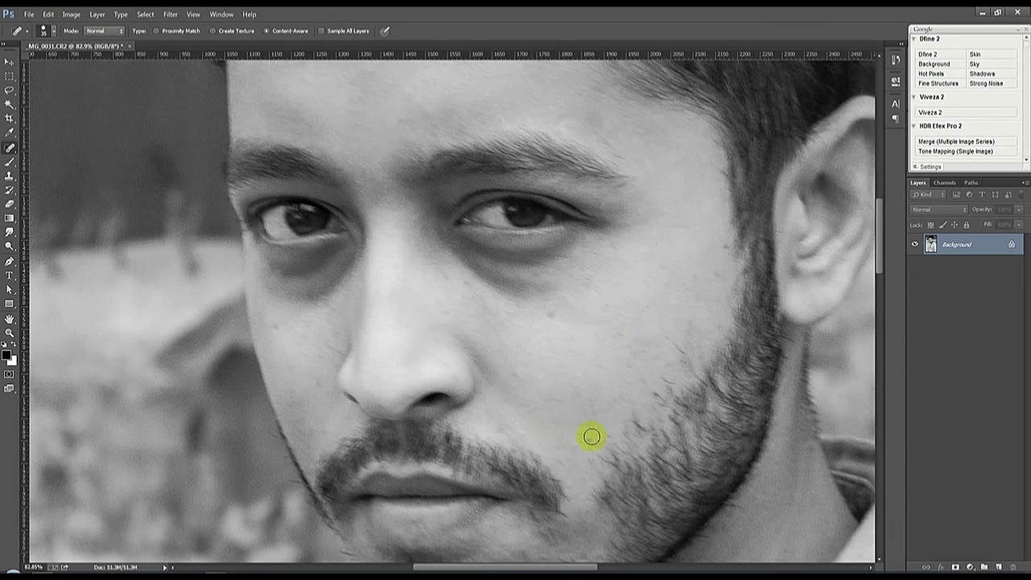
pyautogui.click(550, 316)
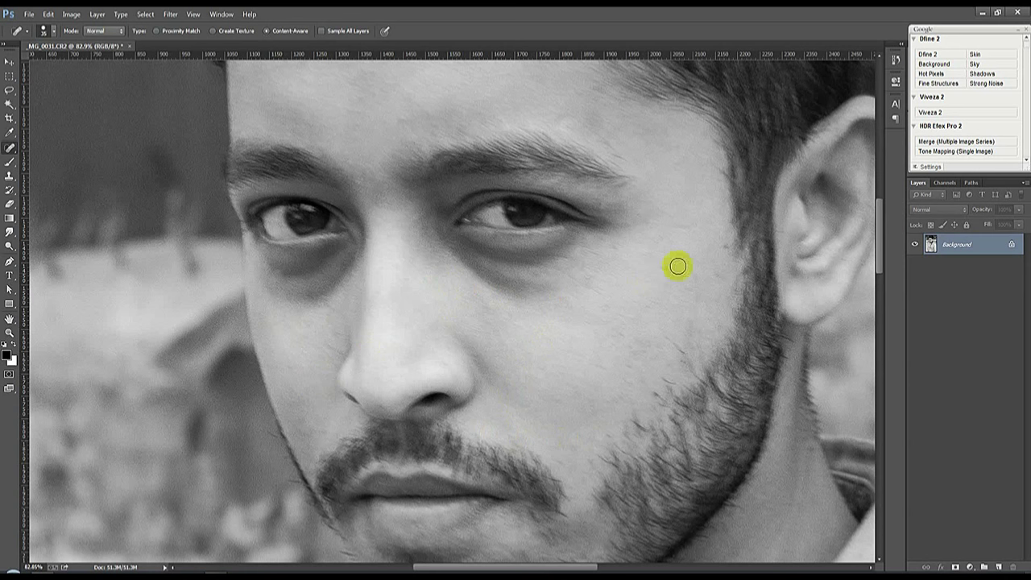
pyautogui.scroll(-2, 720, 276)
pyautogui.scroll(-3, 647, 320)
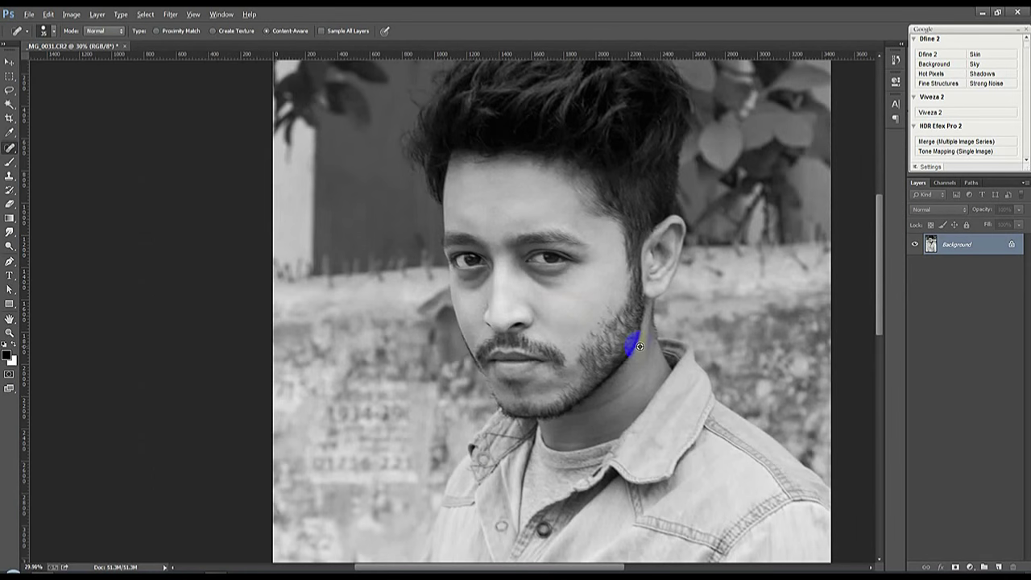
pyautogui.scroll(-2, 633, 345)
pyautogui.scroll(1, 462, 363)
pyautogui.scroll(1, 462, 373)
pyautogui.scroll(-2, 461, 379)
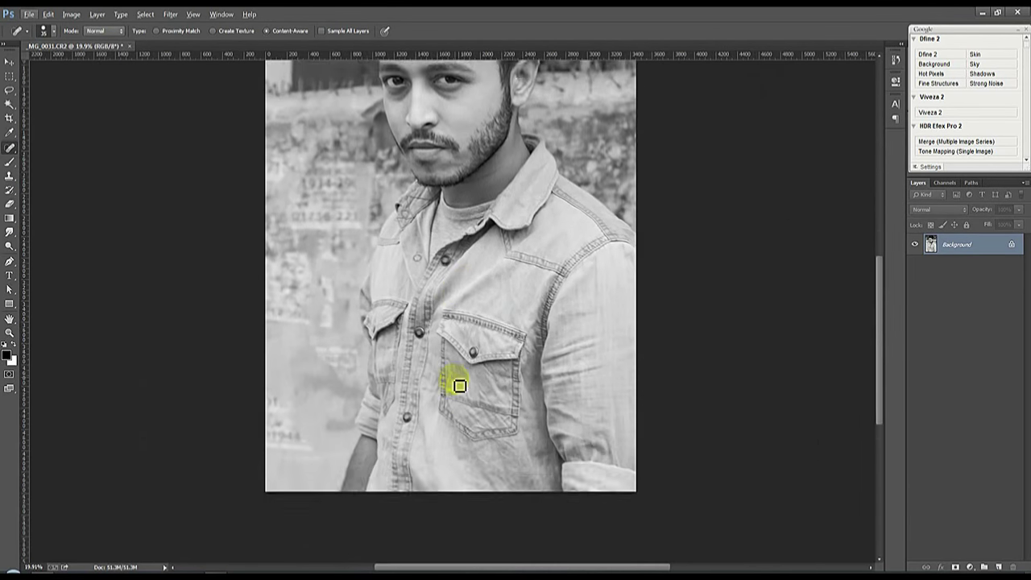
pyautogui.scroll(-2, 460, 384)
# Heal two marks on the shirt front near the pocket.
pyautogui.click(70, 18)
pyautogui.click(102, 71)
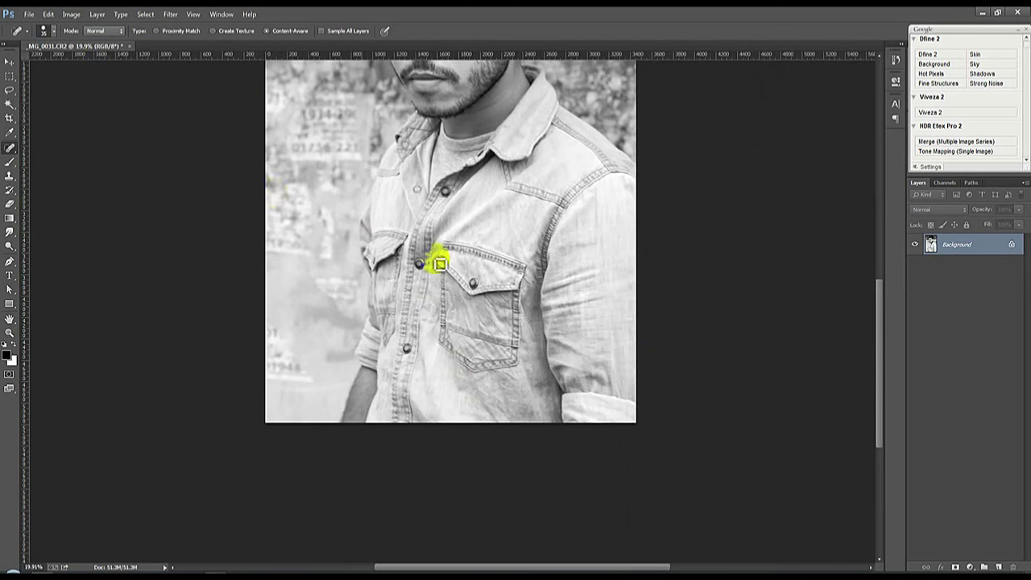
pyautogui.scroll(-2, 451, 256)
pyautogui.scroll(1, 457, 262)
pyautogui.scroll(2, 395, 437)
pyautogui.scroll(2, 426, 438)
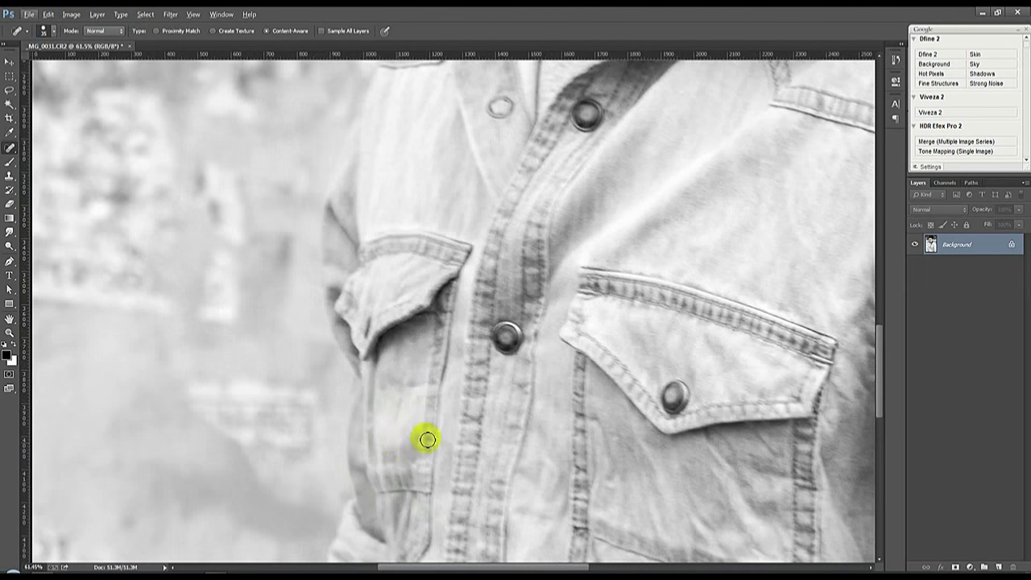
pyautogui.scroll(1, 437, 327)
pyautogui.scroll(1, 360, 441)
pyautogui.scroll(1, 361, 425)
pyautogui.scroll(1, 242, 362)
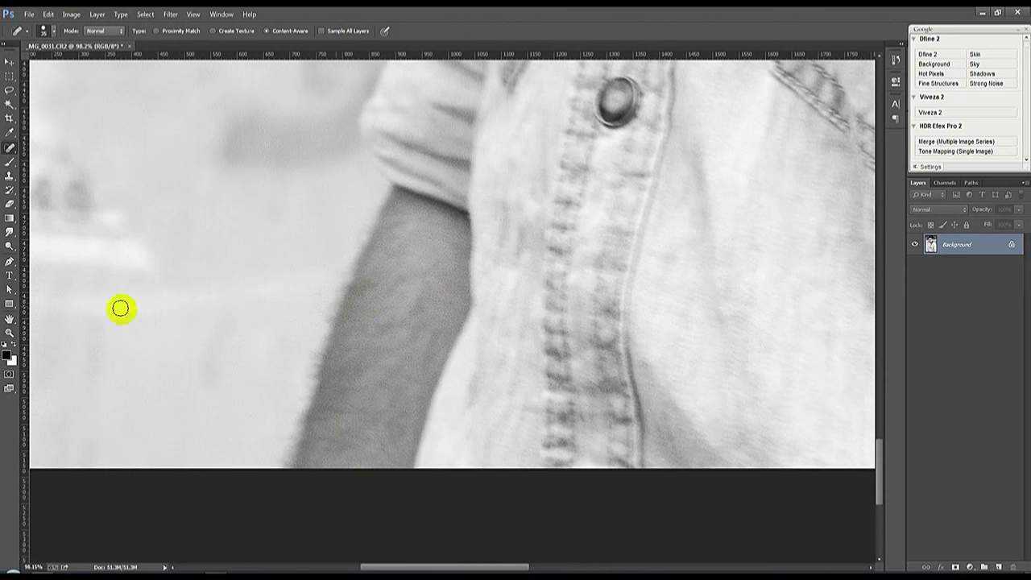
# Start a Pen path around the man along the arm and up the shirt side.
pyautogui.click(10, 262)
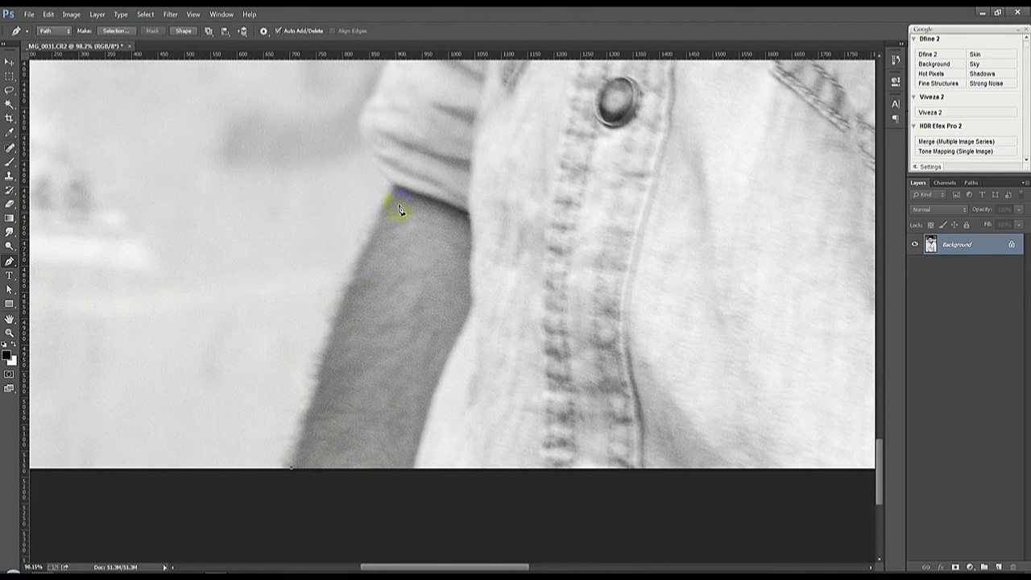
pyautogui.moveTo(395, 185); pyautogui.dragTo(434, 106)
pyautogui.scroll(3, 375, 341)
pyautogui.moveTo(313, 336); pyautogui.dragTo(328, 226)
pyautogui.scroll(-2, 328, 226)
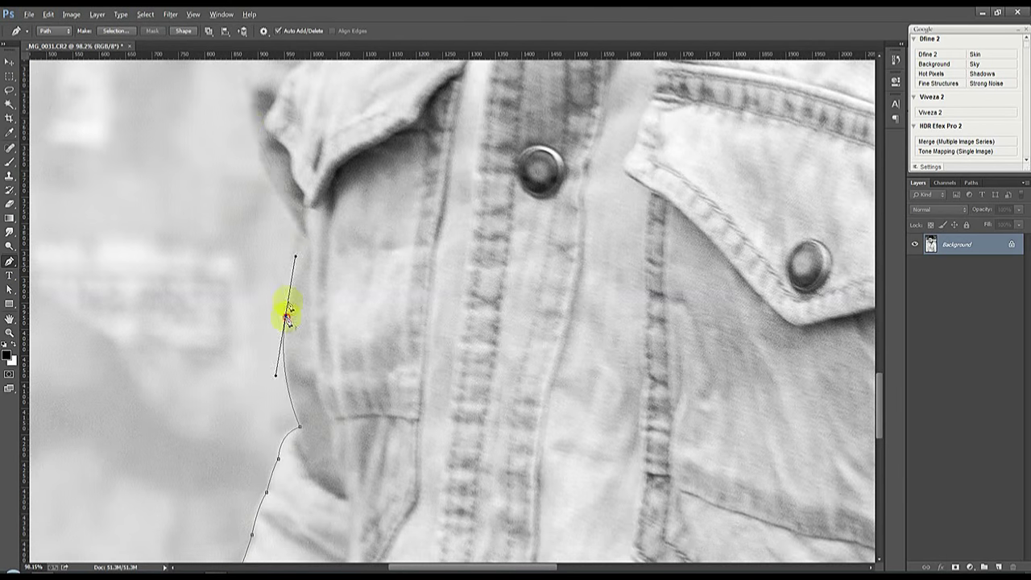
pyautogui.scroll(5, 288, 314)
pyautogui.scroll(5, 230, 92)
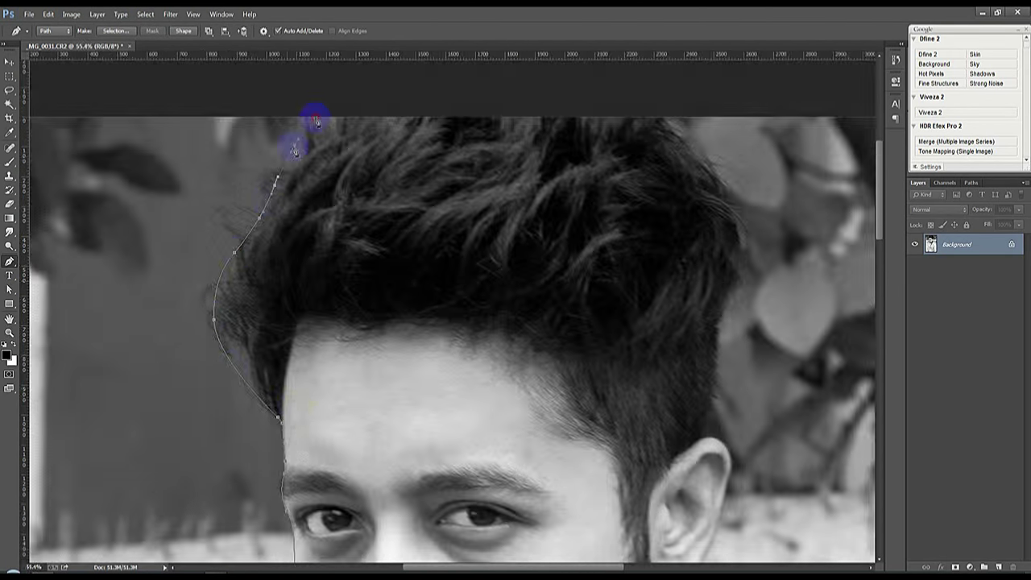
pyautogui.scroll(5, 681, 427)
pyautogui.scroll(-5, 564, 274)
pyautogui.scroll(-5, 649, 414)
# Close the path around the man, turn it into a selection and mask out the background.
pyautogui.moveTo(794, 501); pyautogui.dragTo(823, 541)
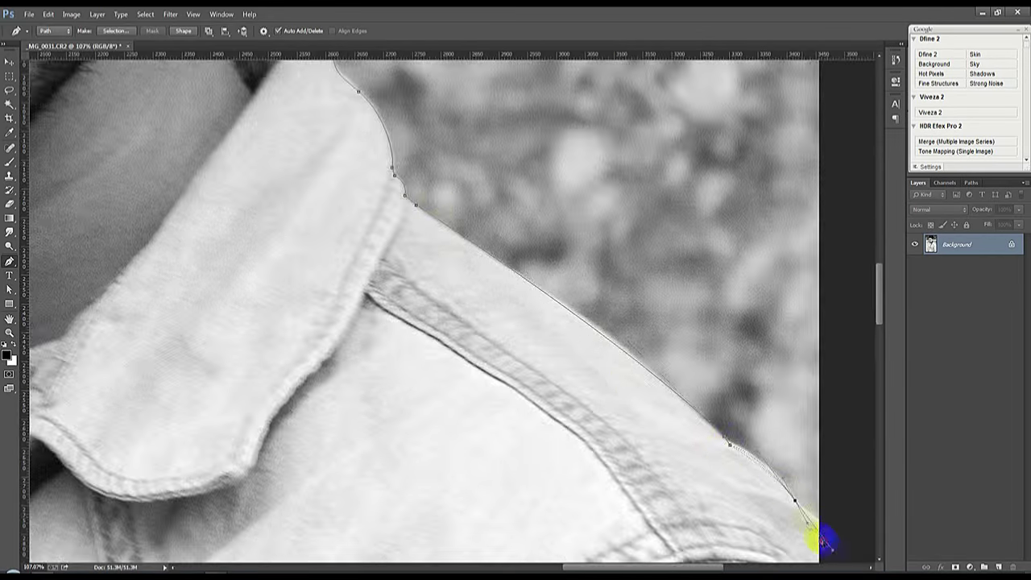
pyautogui.hotkey('ctrl', '0')
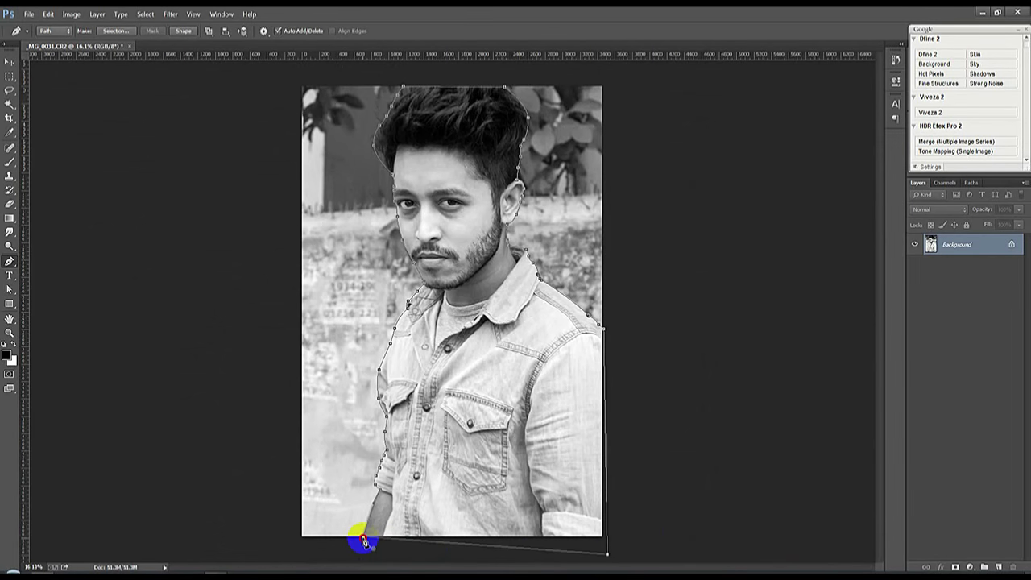
pyautogui.click(363, 536)
pyautogui.hotkey('ctrl', 'Return')
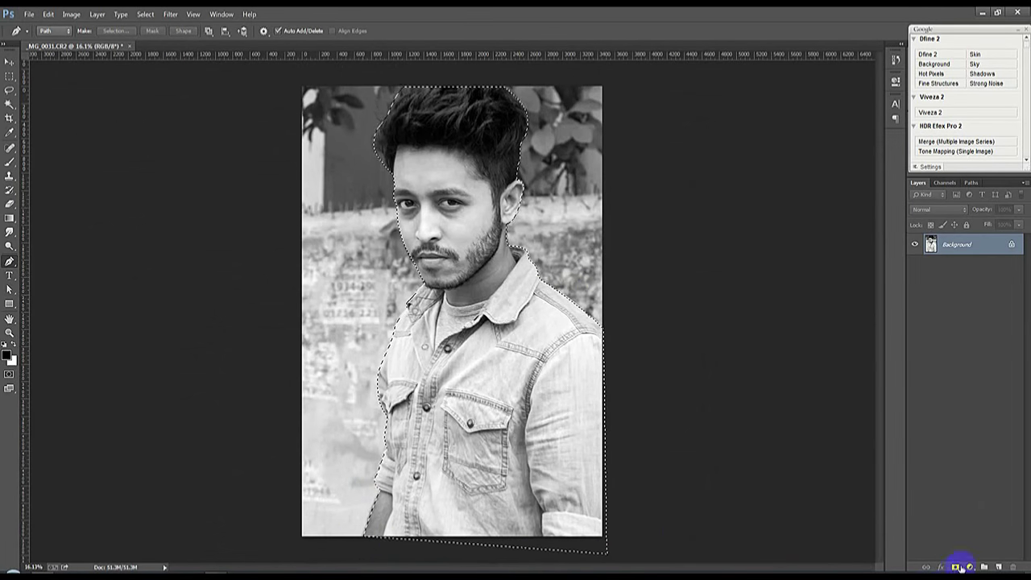
pyautogui.click(955, 567)
# Resize the image to a width of 2500 and zoom in on the head.
pyautogui.click(71, 13)
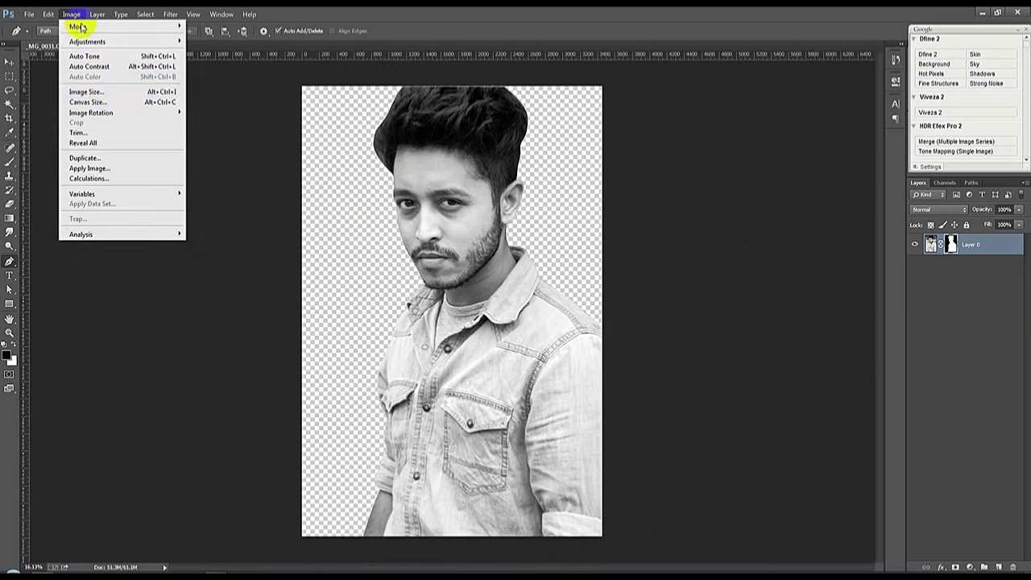
pyautogui.click(137, 91)
pyautogui.write('2500')
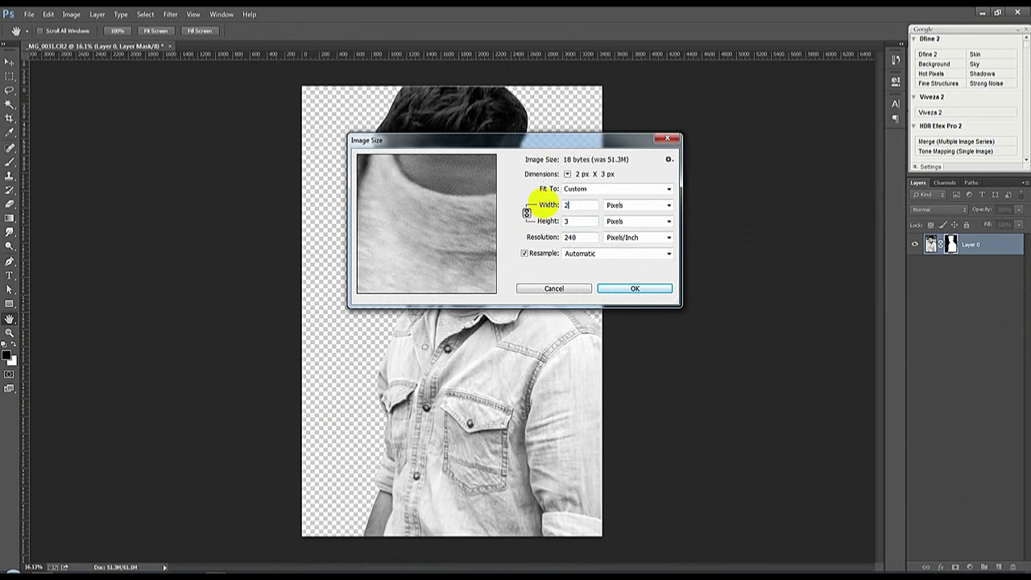
pyautogui.click(633, 288)
pyautogui.moveTo(506, 202); pyautogui.dragTo(542, 329)
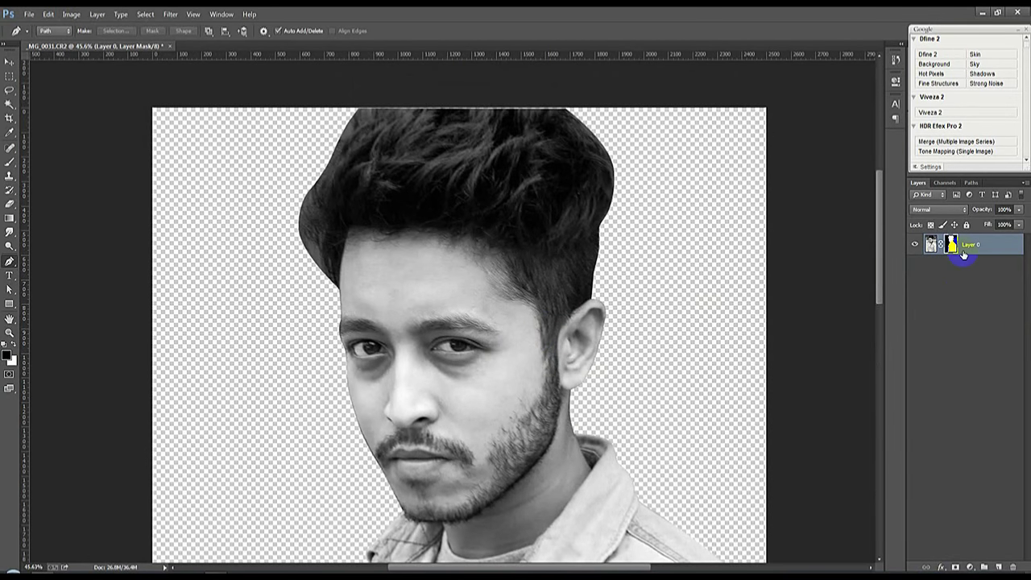
# In Refine Mask, brush the mask edges around the ear, right side of the hair and beard.
pyautogui.rightClick(963, 254)
pyautogui.click(935, 334)
pyautogui.click(105, 31)
pyautogui.moveTo(302, 221); pyautogui.dragTo(372, 103)
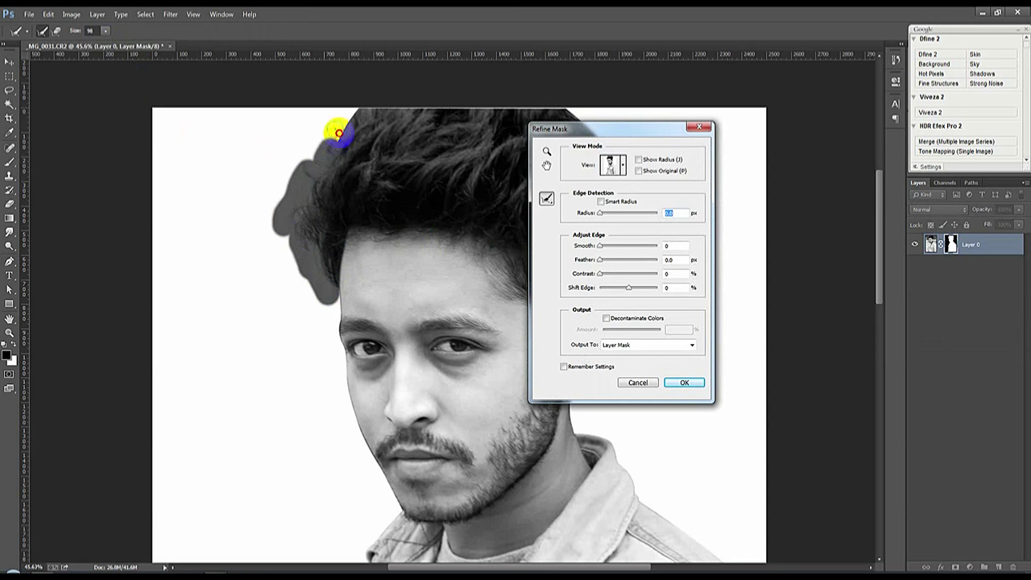
pyautogui.moveTo(524, 97); pyautogui.dragTo(732, 138)
pyautogui.moveTo(612, 274)
pyautogui.mouseDown()
pyautogui.moveTo(599, 288)
pyautogui.moveTo(614, 165)
pyautogui.moveTo(580, 115)
pyautogui.mouseUp()
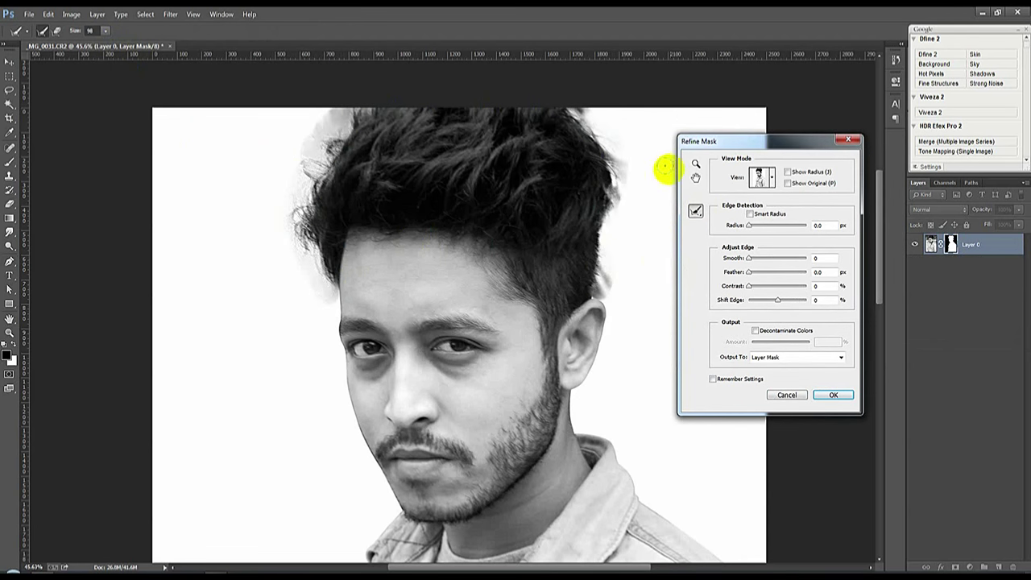
pyautogui.moveTo(386, 501); pyautogui.dragTo(315, 396)
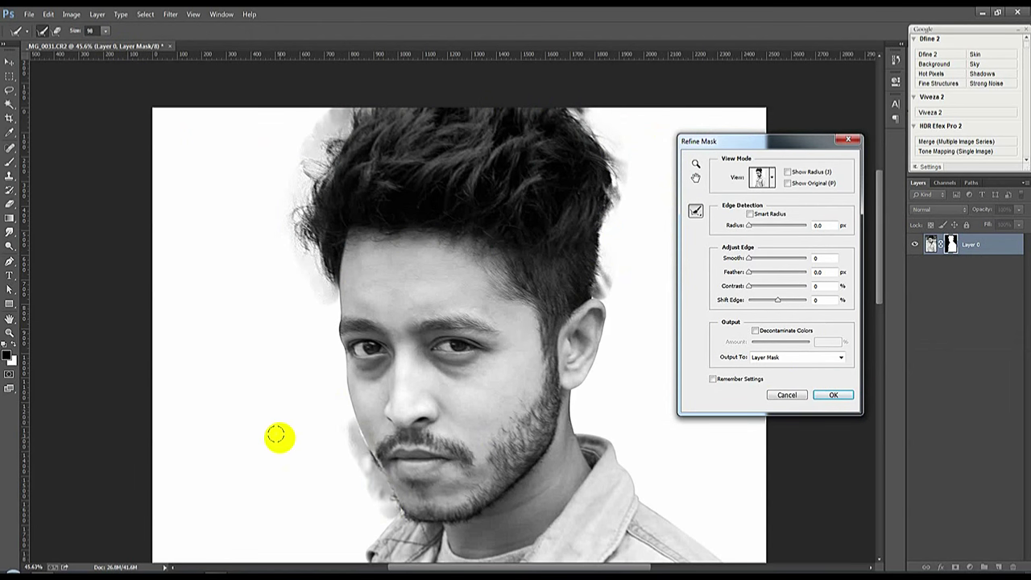
# Apply the refined mask, fit the image to the window and open a drive in Explorer.
pyautogui.click(833, 393)
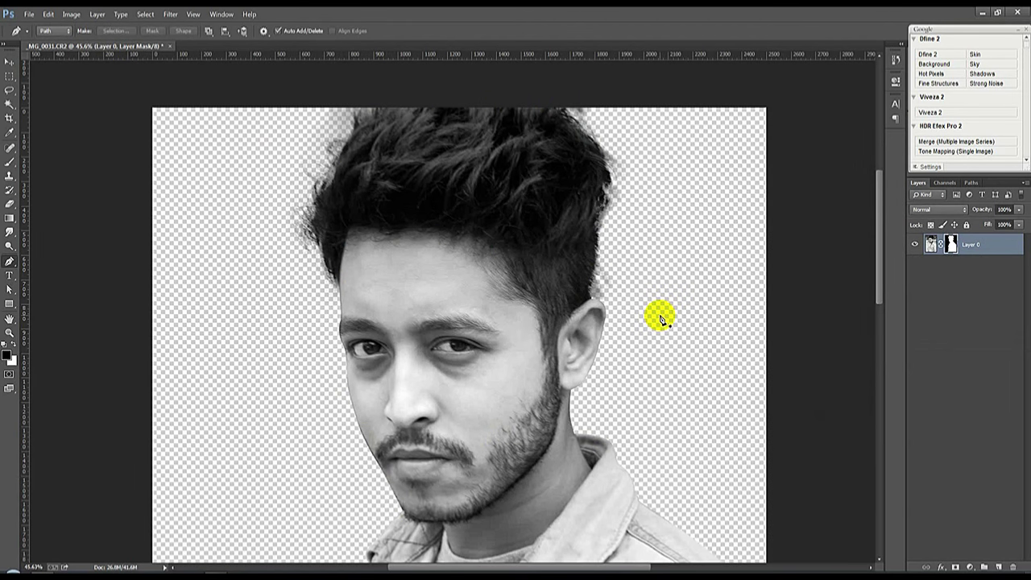
pyautogui.hotkey('ctrl', '0')
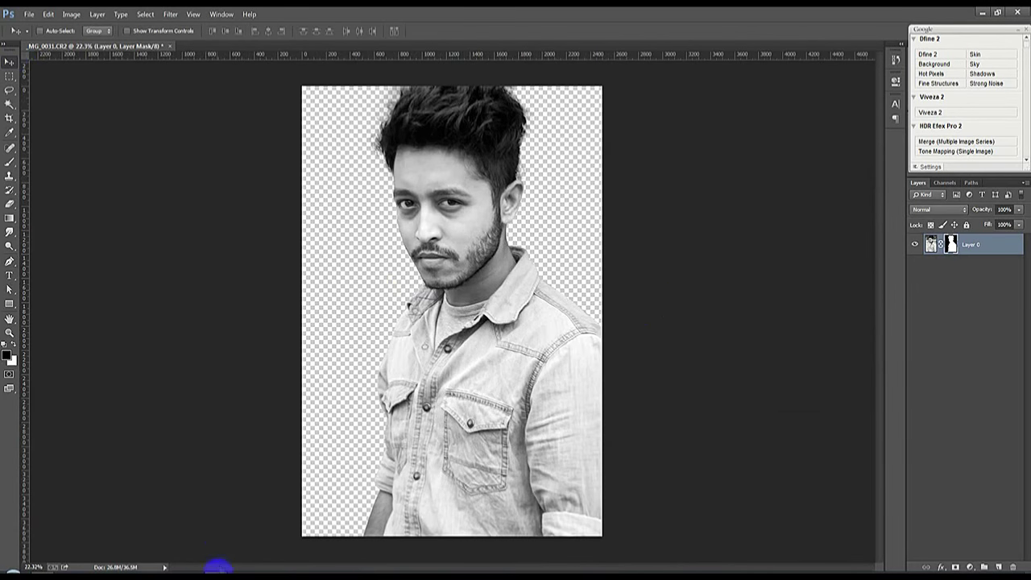
pyautogui.click(218, 565)
pyautogui.click(38, 223)
# Go to WINDOWS (H:) > HELP FILE and preview the Manhattan stock photo.
pyautogui.click(39, 235)
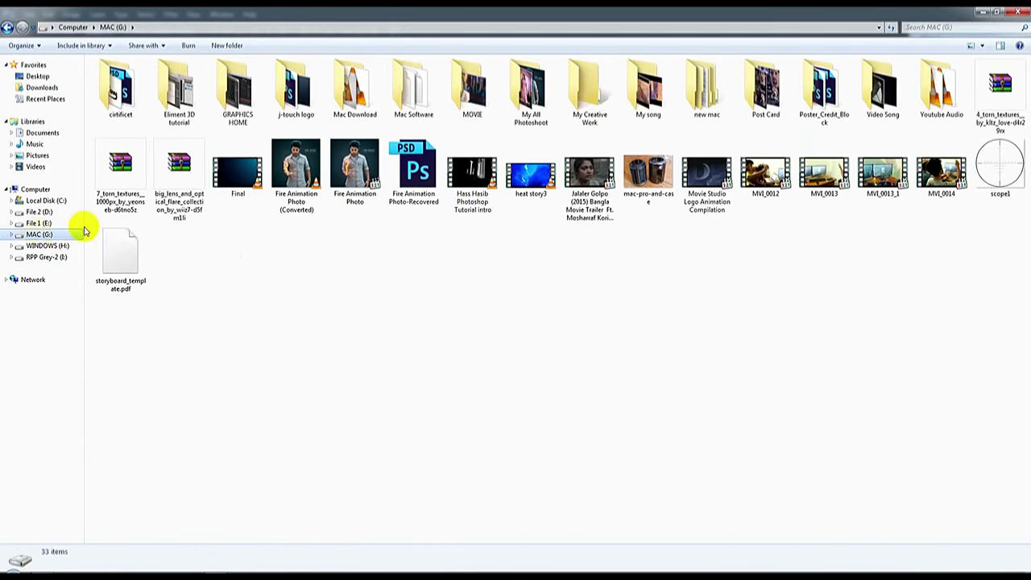
pyautogui.click(47, 245)
pyautogui.doubleClick(531, 103)
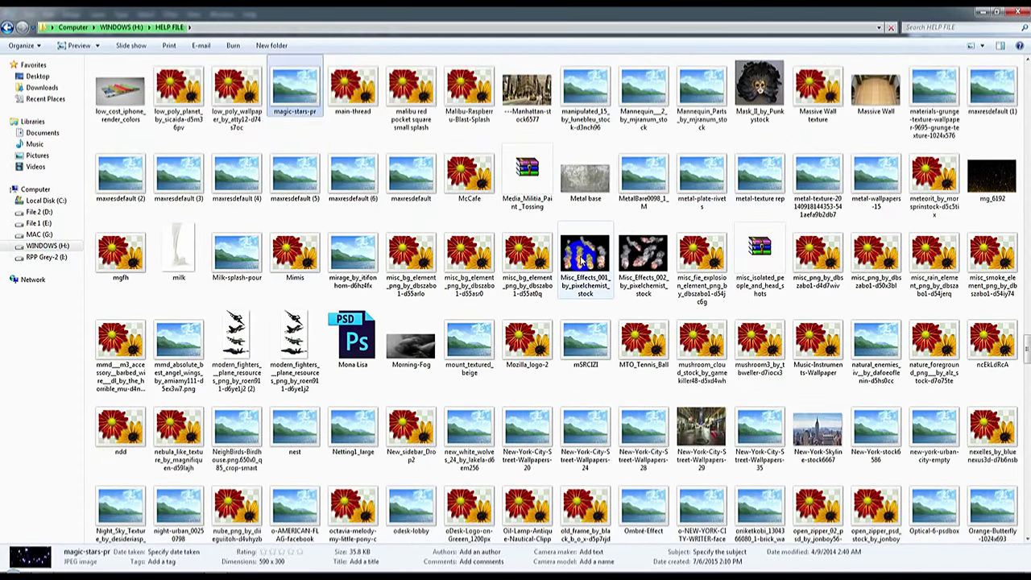
pyautogui.press('Right')
pyautogui.press('Right')
pyautogui.press('Right')
pyautogui.press('Right')
pyautogui.press('Right')
pyautogui.press('Left')
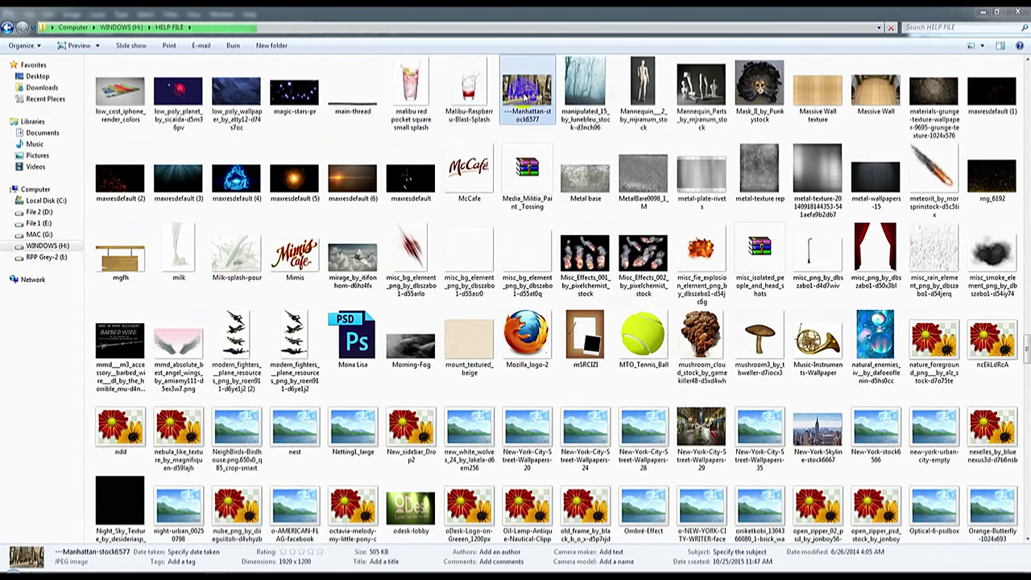
pyautogui.press('Return')
pyautogui.click(1015, 15)
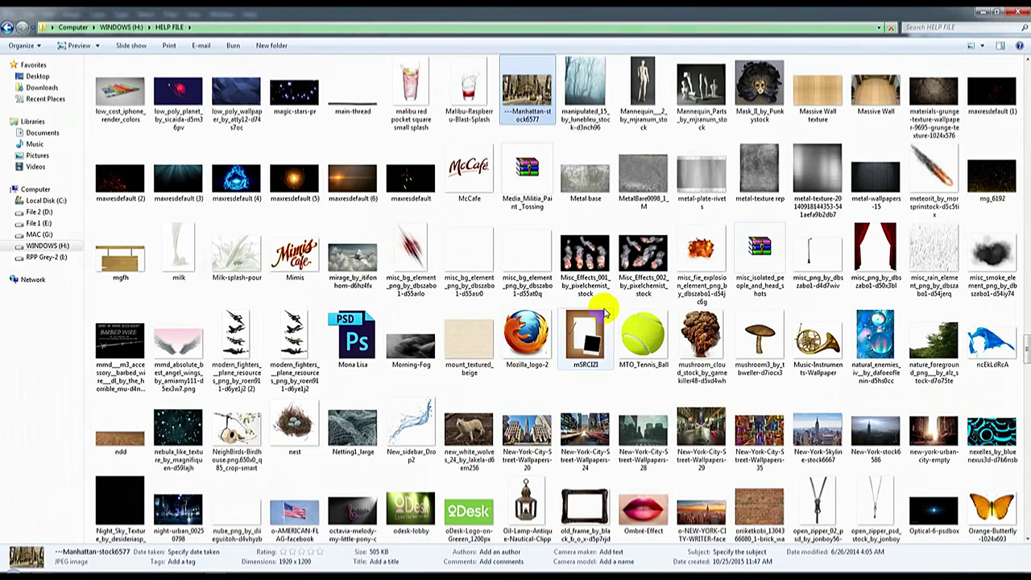
# Preview New-York-City-Street-Wallpapers-28, then enlarge the placed photo to cover the canvas.
pyautogui.doubleClick(645, 435)
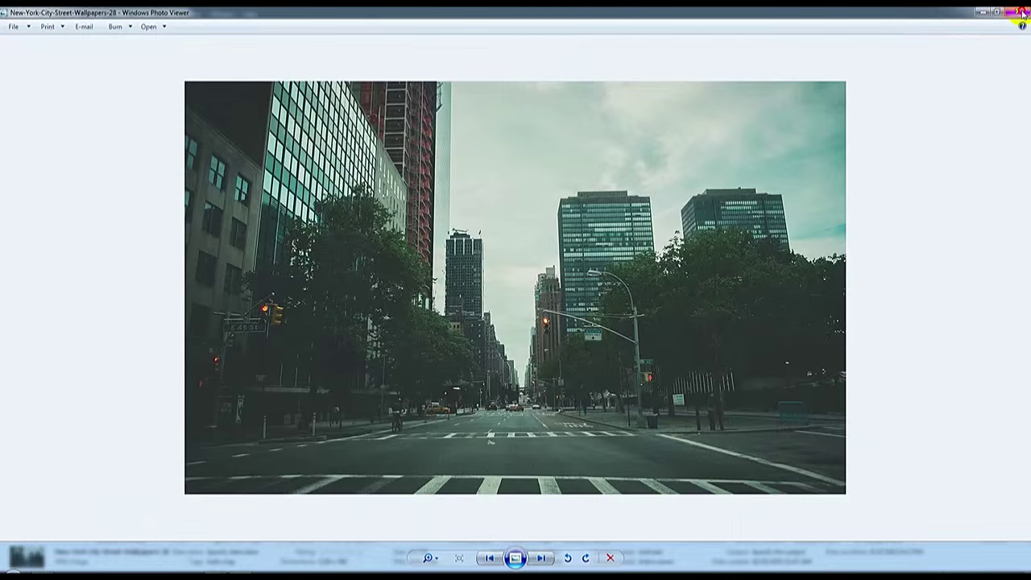
pyautogui.click(1021, 13)
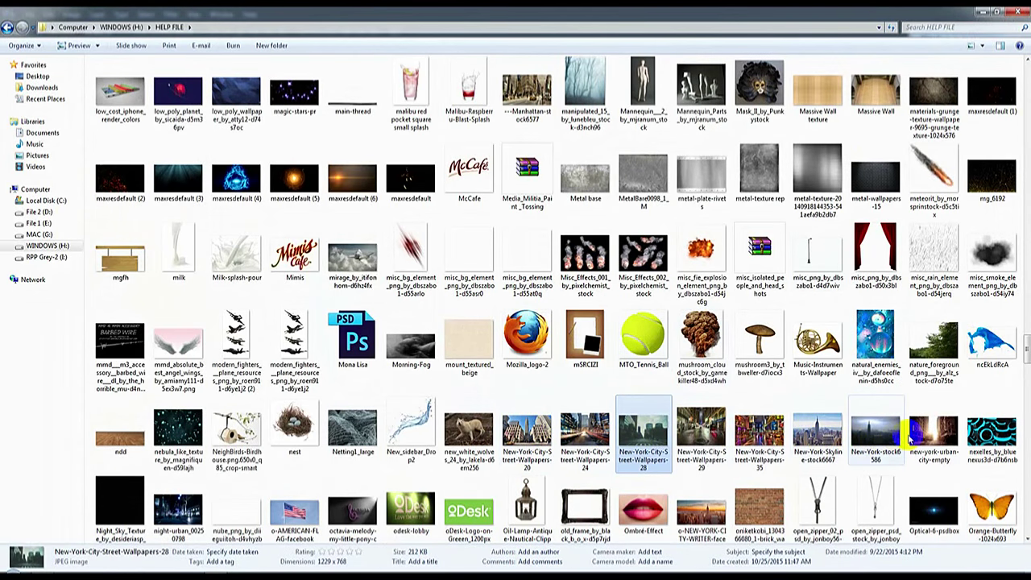
pyautogui.scroll(-1, 266, 552)
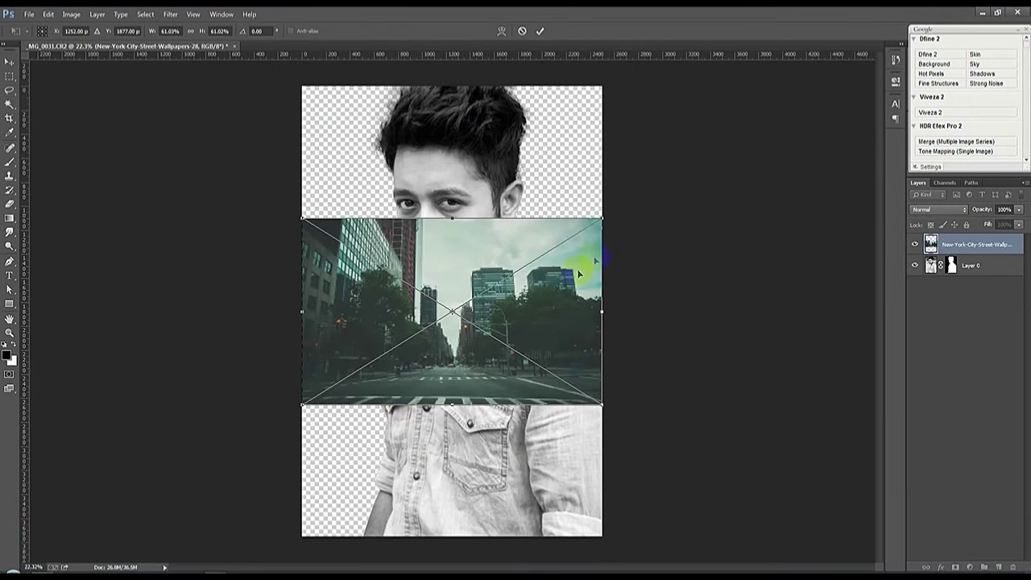
pyautogui.moveTo(603, 219)
pyautogui.mouseDown()
pyautogui.moveTo(859, 111)
pyautogui.moveTo(608, 139)
pyautogui.mouseUp()
# Commit the street photo's resize, move it below Layer 0 and reposition the buildings.
pyautogui.press('Return')
pyautogui.moveTo(976, 244); pyautogui.dragTo(976, 275)
pyautogui.hotkey('ctrl', '-')
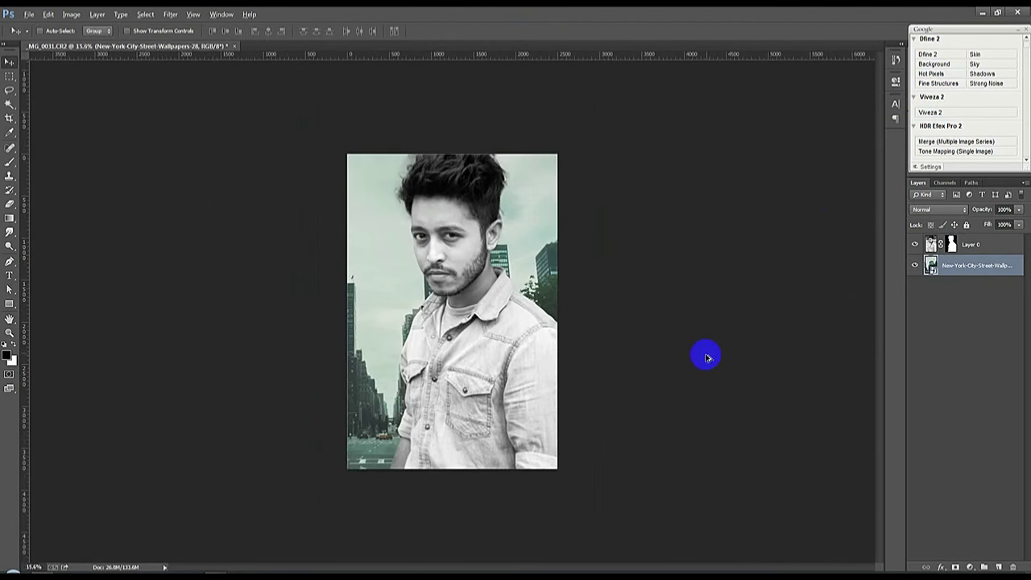
pyautogui.moveTo(533, 344)
pyautogui.mouseDown()
pyautogui.moveTo(596, 352)
pyautogui.moveTo(578, 357)
pyautogui.mouseUp()
pyautogui.scroll(1, 578, 357)
pyautogui.scroll(1, 575, 346)
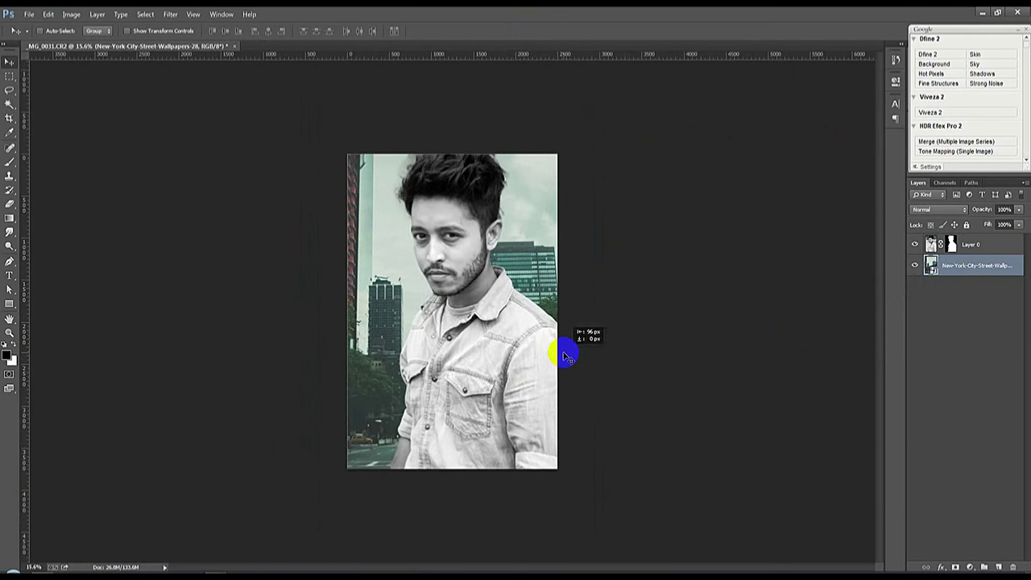
pyautogui.scroll(2, 575, 346)
# Rename the street photo layer to BG.
pyautogui.rightClick(979, 269)
pyautogui.doubleClick(969, 268)
pyautogui.write('BG')
pyautogui.click(698, 367)
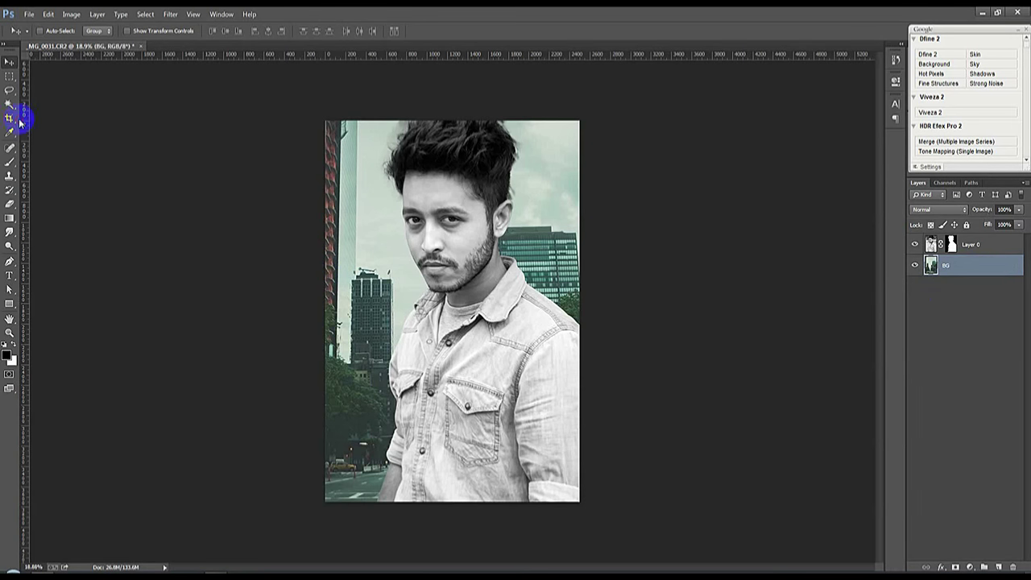
# Try cropping the canvas, then cancel the crop without changes.
pyautogui.click(10, 117)
pyautogui.click(416, 145)
pyautogui.click(521, 32)
pyautogui.click(117, 141)
pyautogui.click(538, 32)
pyautogui.click(10, 63)
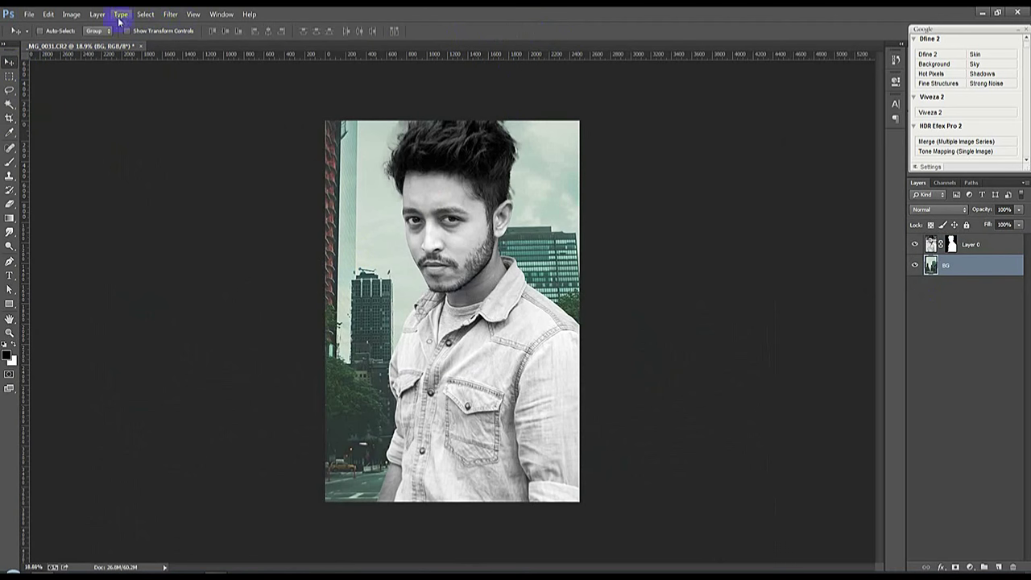
# Convert the BG street layer to black and white with Image > Adjustments > Black & White.
pyautogui.click(72, 14)
pyautogui.click(208, 114)
pyautogui.click(870, 129)
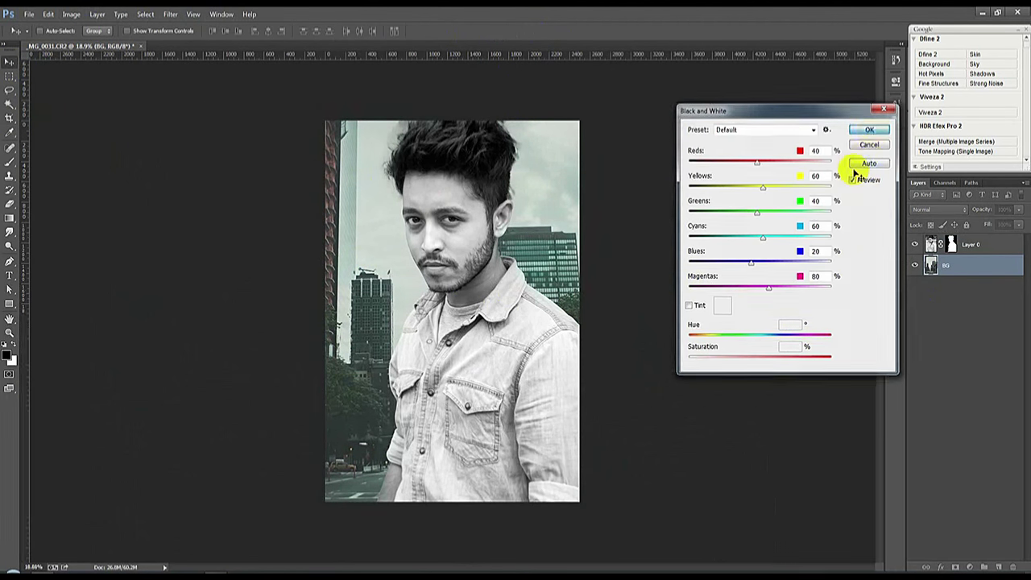
# Merge the portrait and BG layers into one, then undo the merge.
pyautogui.click(970, 244)
pyautogui.moveTo(851, 293)
pyautogui.mouseDown()
pyautogui.moveTo(669, 354)
pyautogui.moveTo(614, 355)
pyautogui.moveTo(656, 350)
pyautogui.mouseUp()
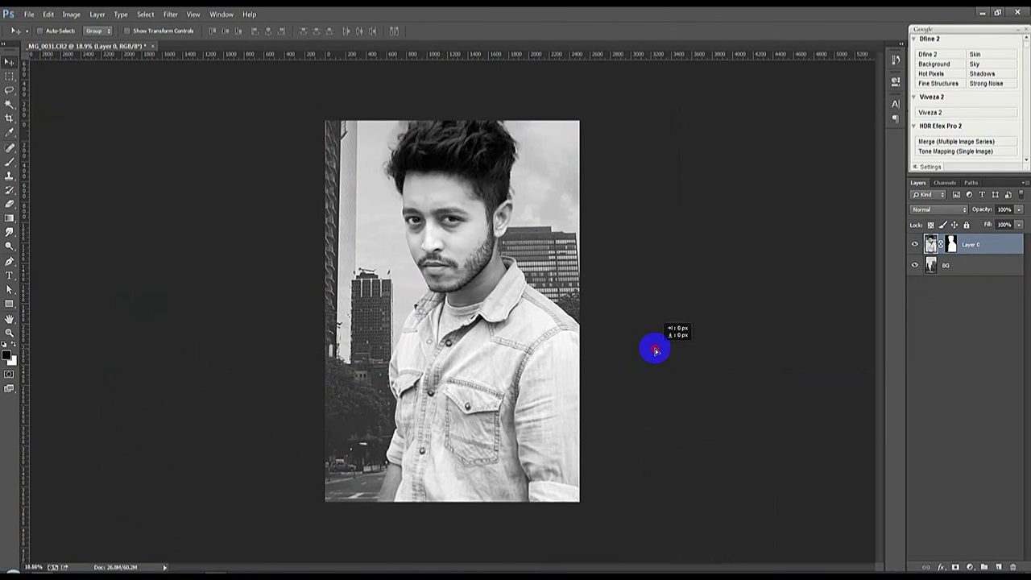
pyautogui.scroll(1, 610, 364)
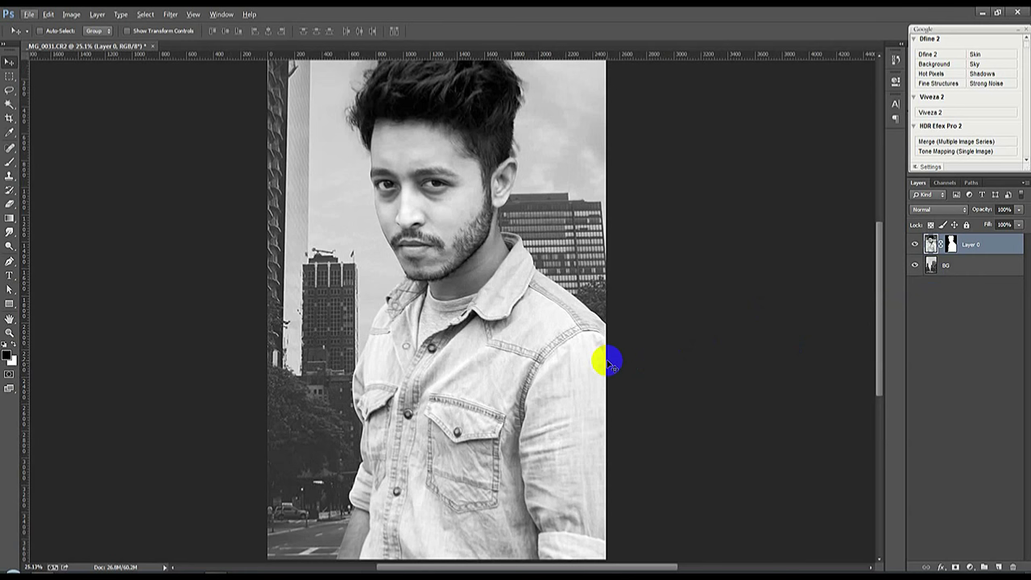
pyautogui.scroll(-1, 610, 364)
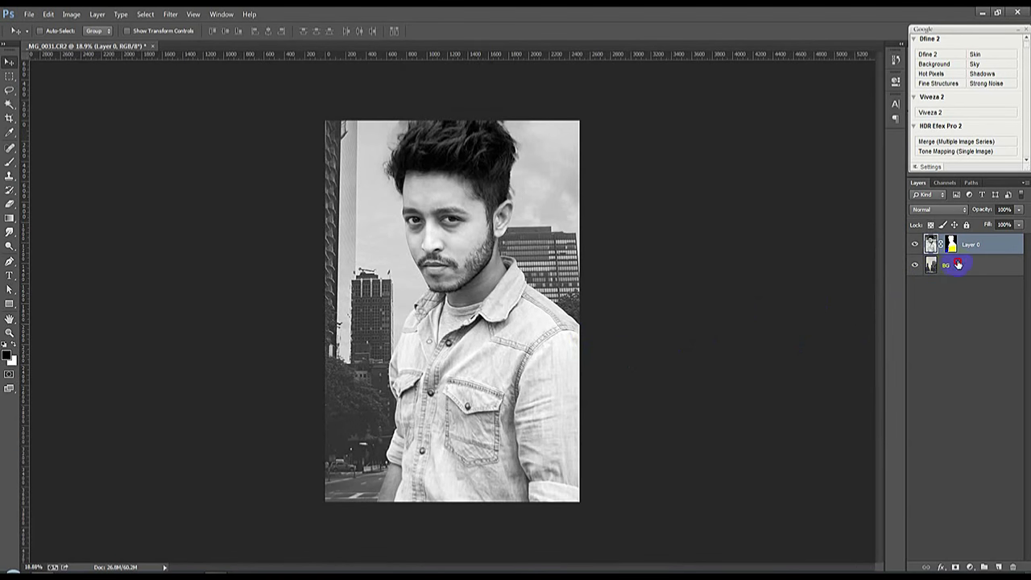
pyautogui.rightClick(958, 264)
pyautogui.click(870, 442)
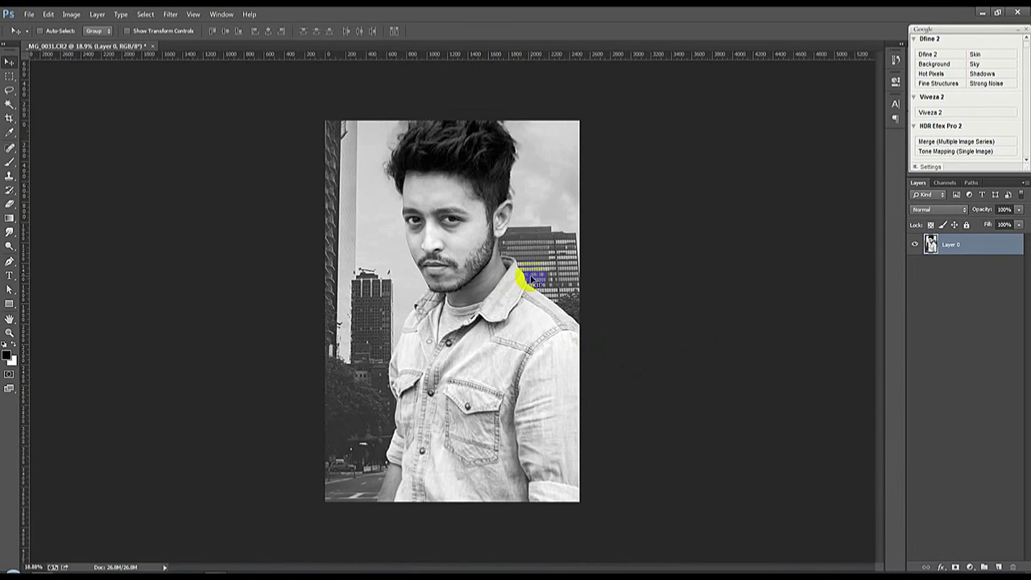
pyautogui.hotkey('ctrl', 'z')
# Brush Layer 0's mask along the left hair edge, by the right ear and down the right side.
pyautogui.scroll(5, 460, 179)
pyautogui.moveTo(479, 143); pyautogui.dragTo(552, 361)
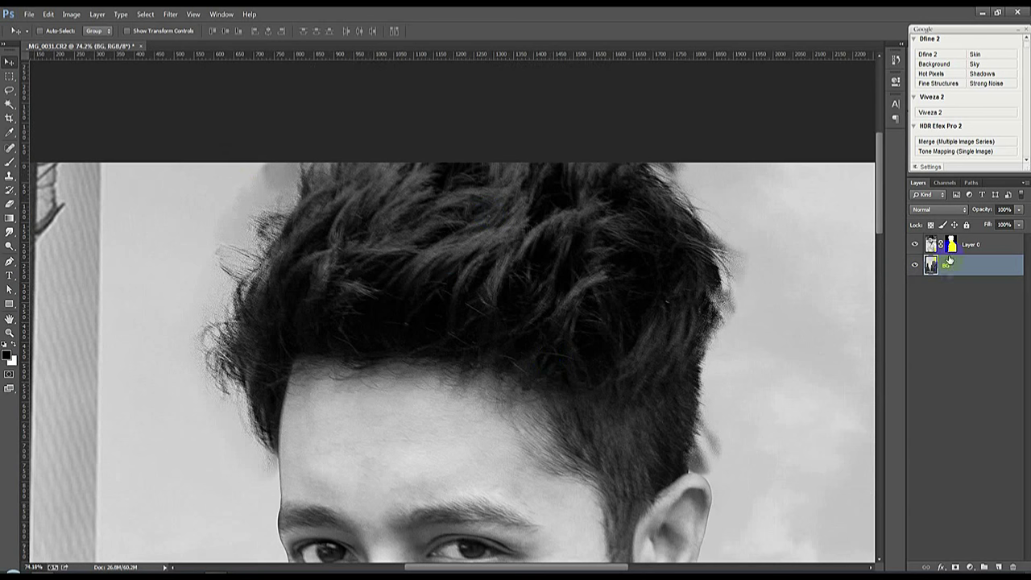
pyautogui.click(951, 244)
pyautogui.click(12, 164)
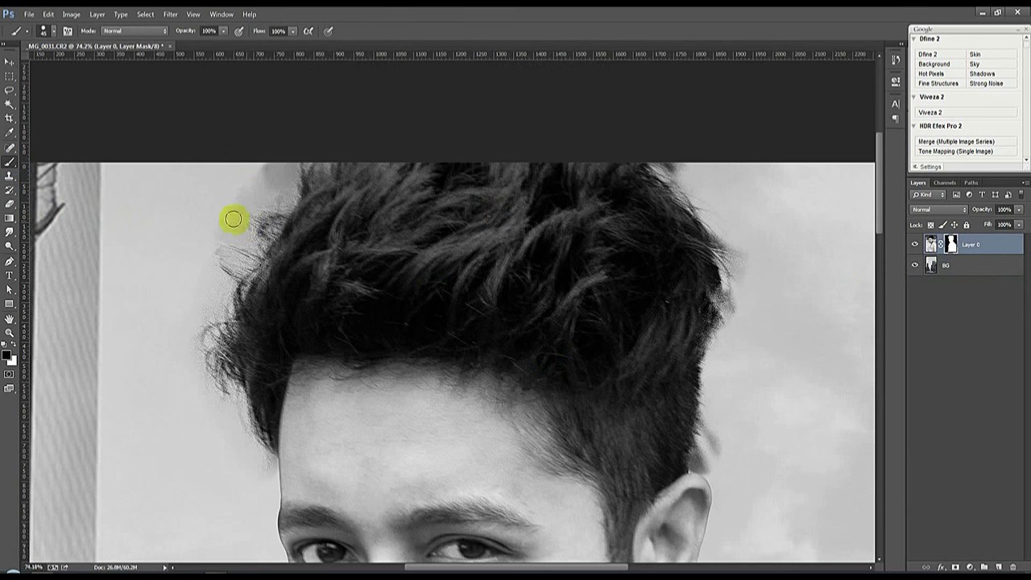
pyautogui.rightClick(232, 218)
pyautogui.click(279, 165)
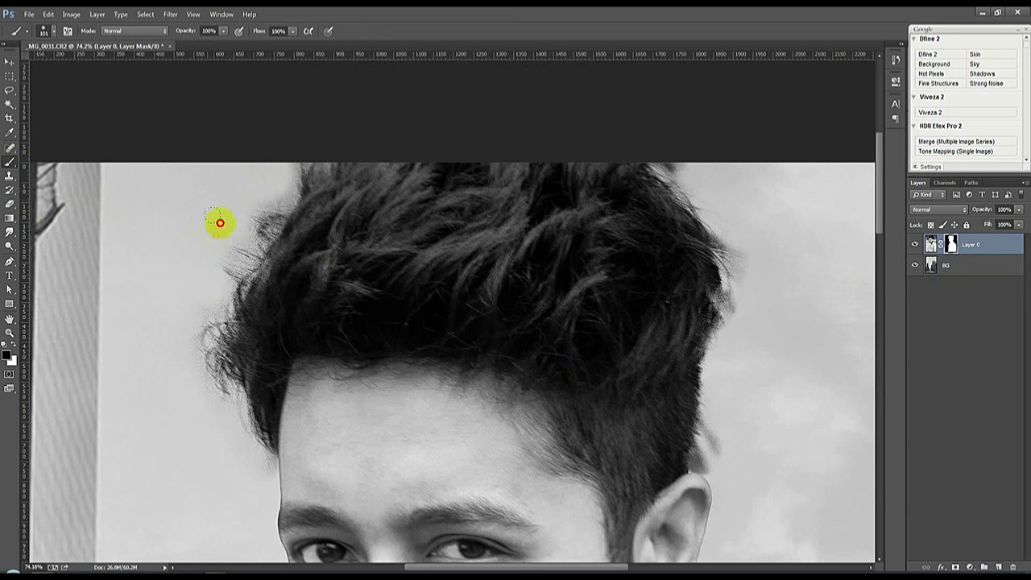
pyautogui.moveTo(184, 375); pyautogui.dragTo(201, 402)
pyautogui.moveTo(719, 476); pyautogui.dragTo(714, 453)
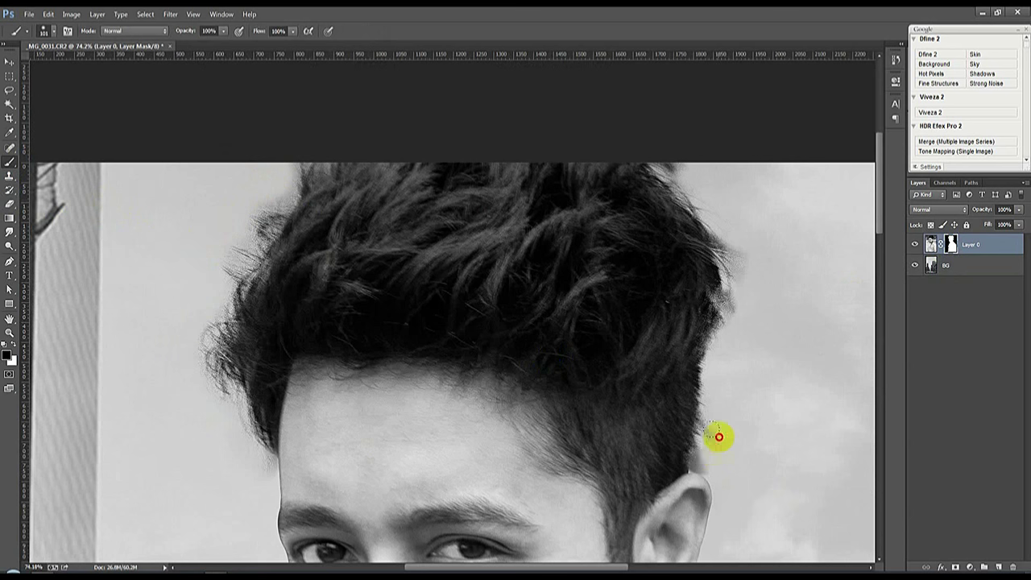
pyautogui.moveTo(739, 254); pyautogui.dragTo(737, 311)
pyautogui.hotkey('ctrl', '0')
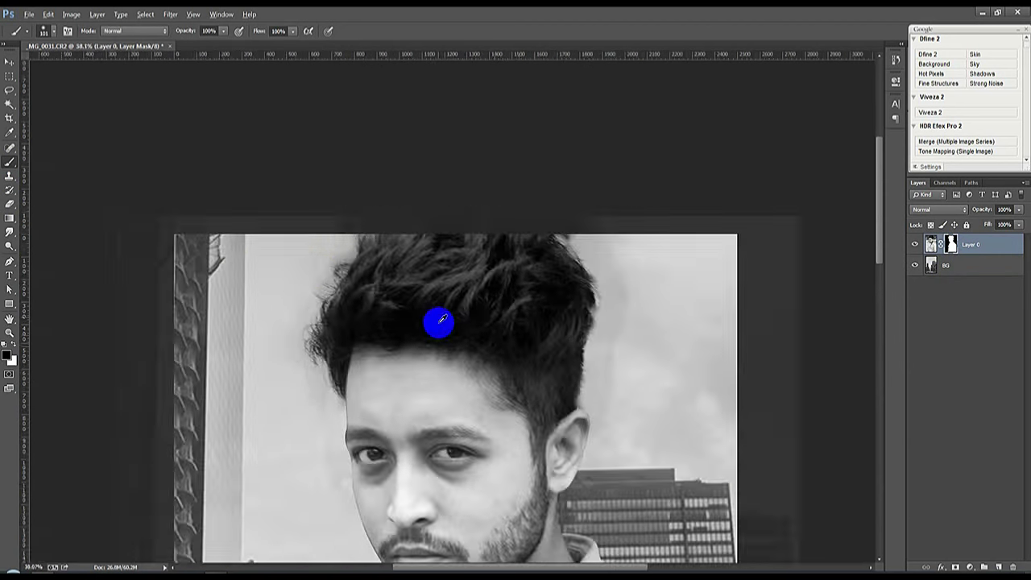
pyautogui.keyDown('shift'); pyautogui.click(969, 270); pyautogui.keyUp('shift')
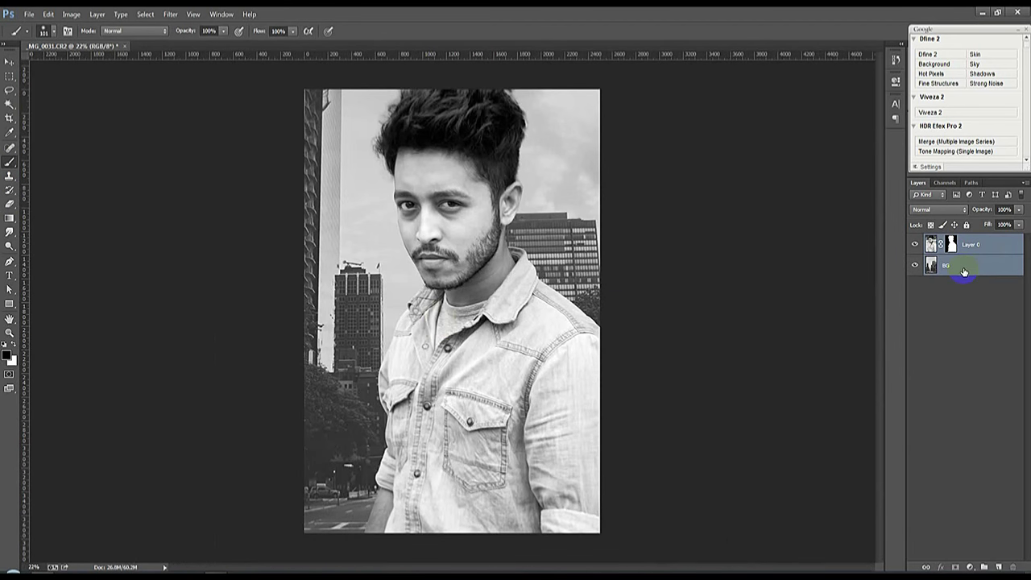
# Apply Levels to the BG layer with input black at 26 and white at 245.
pyautogui.click(964, 271)
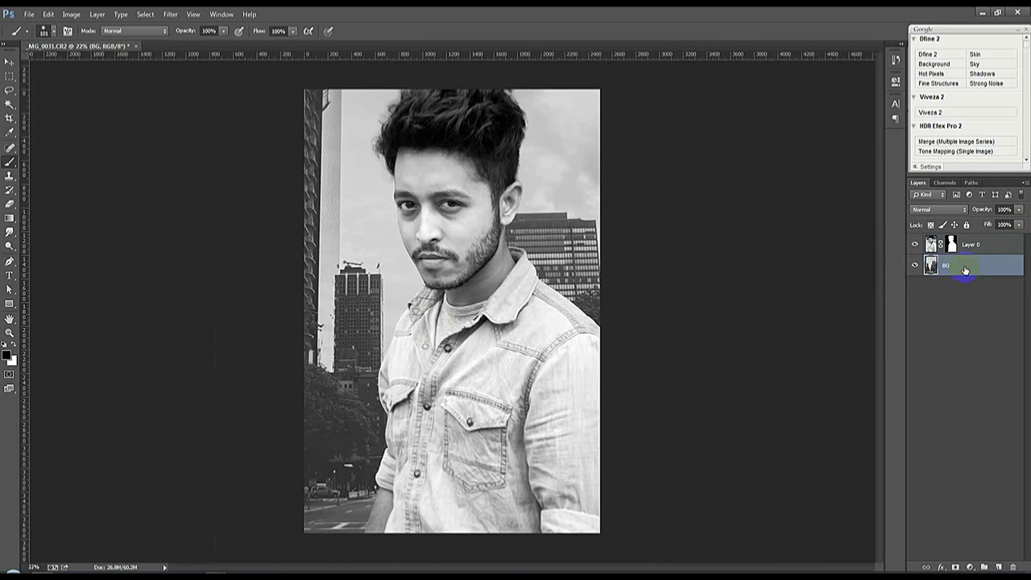
pyautogui.click(83, 17)
pyautogui.click(241, 59)
pyautogui.moveTo(625, 190); pyautogui.dragTo(640, 190)
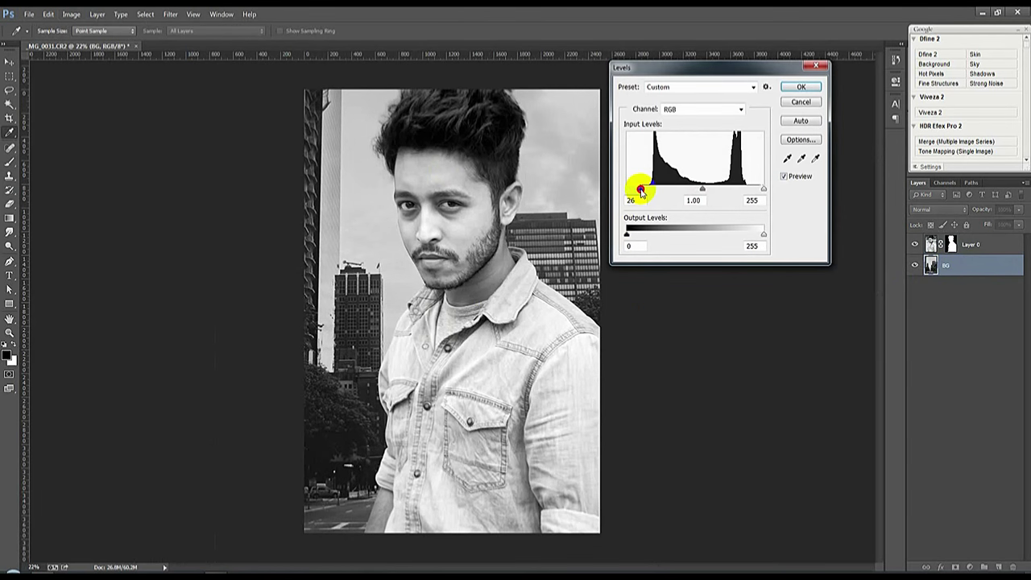
pyautogui.moveTo(762, 189); pyautogui.dragTo(758, 188)
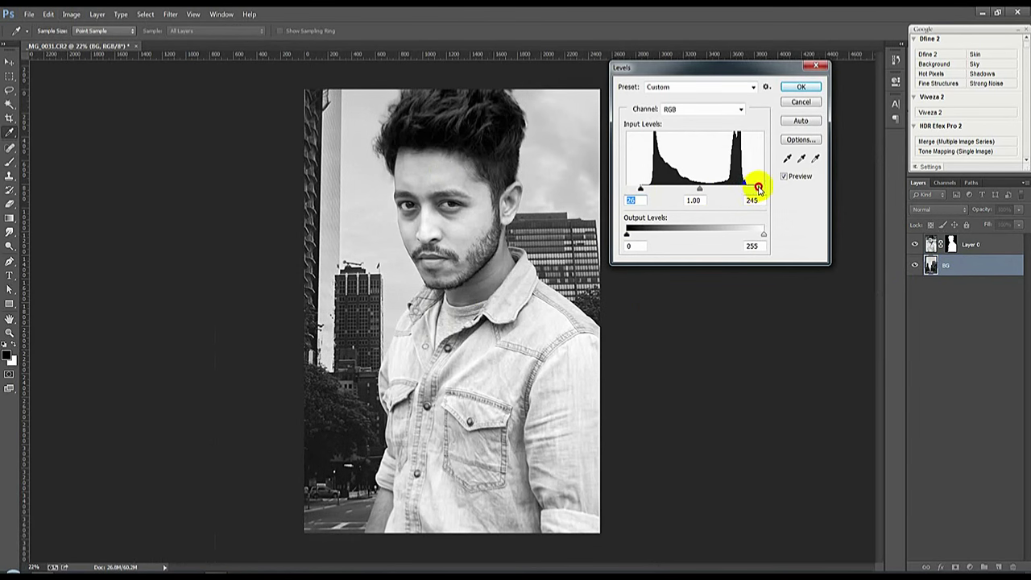
pyautogui.click(800, 87)
pyautogui.press('b')
pyautogui.keyDown('ctrl'); pyautogui.click(965, 239); pyautogui.keyUp('ctrl')
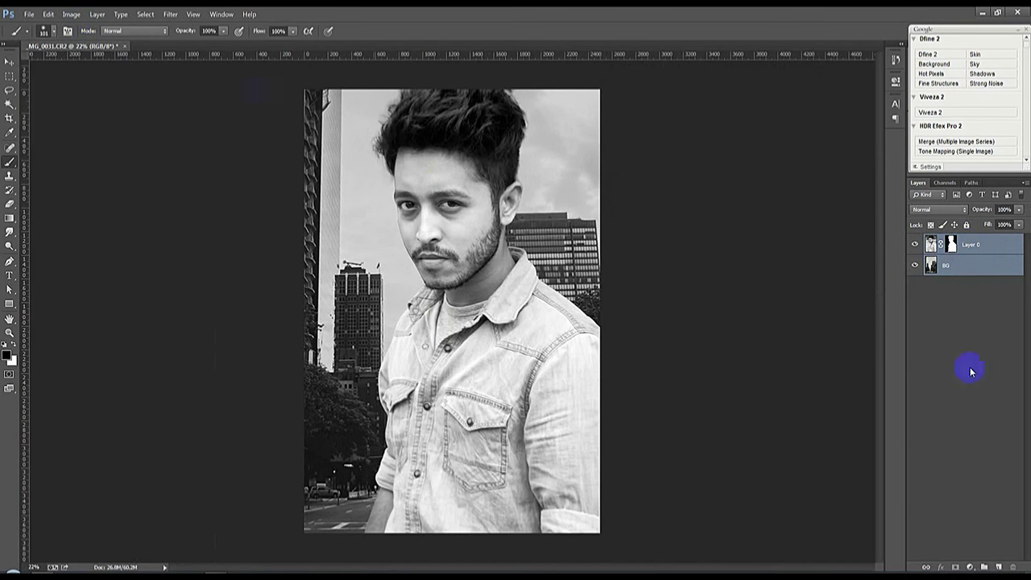
# Add a new layer and stamp the merged portrait onto it with Apply Image.
pyautogui.click(999, 567)
pyautogui.click(71, 14)
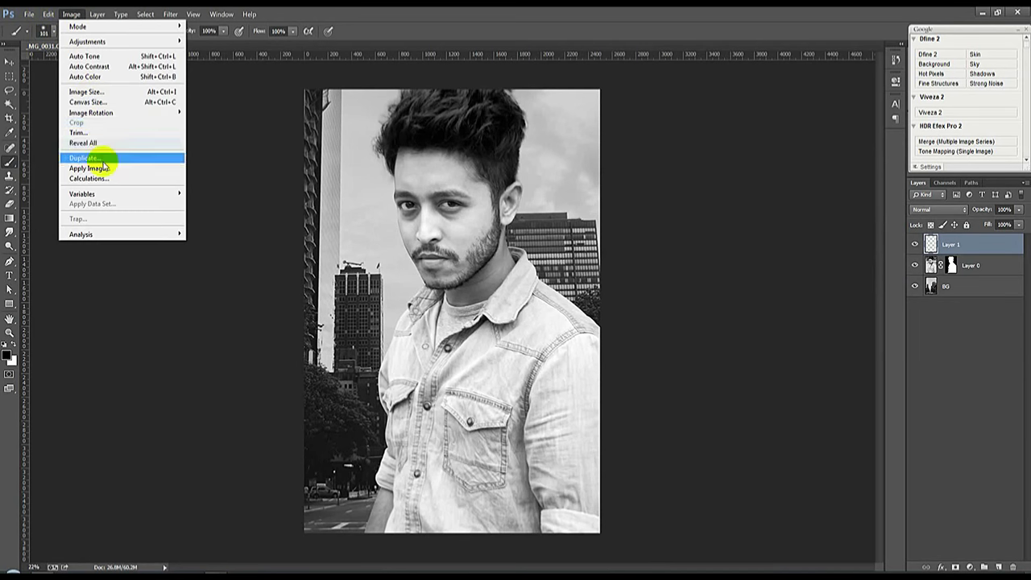
pyautogui.click(96, 166)
pyautogui.click(596, 170)
pyautogui.click(9, 63)
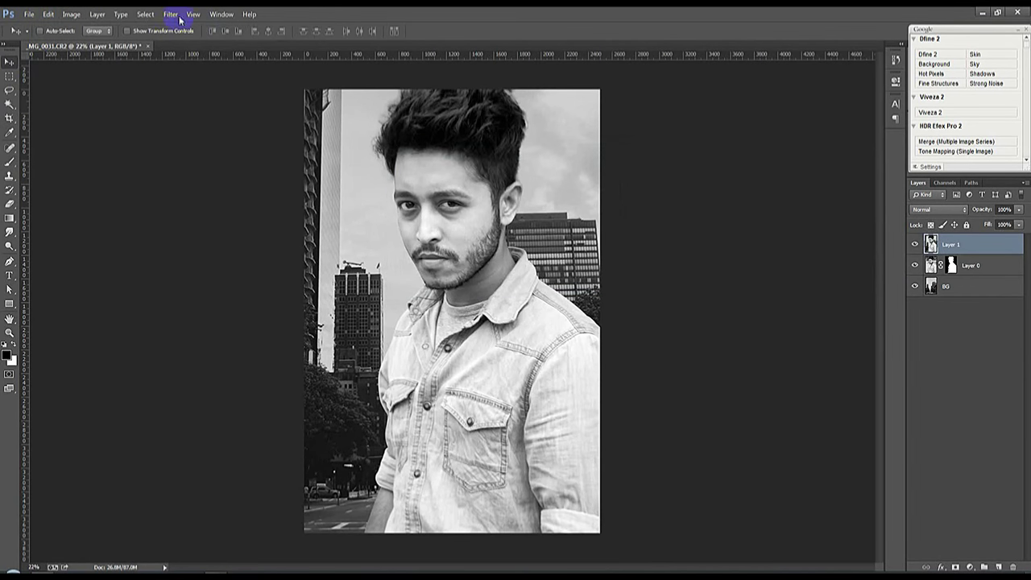
# Apply Color Efex Pro 4 Detail Extractor, raising strength toward 60% with saturation at 37%.
pyautogui.click(170, 14)
pyautogui.click(342, 259)
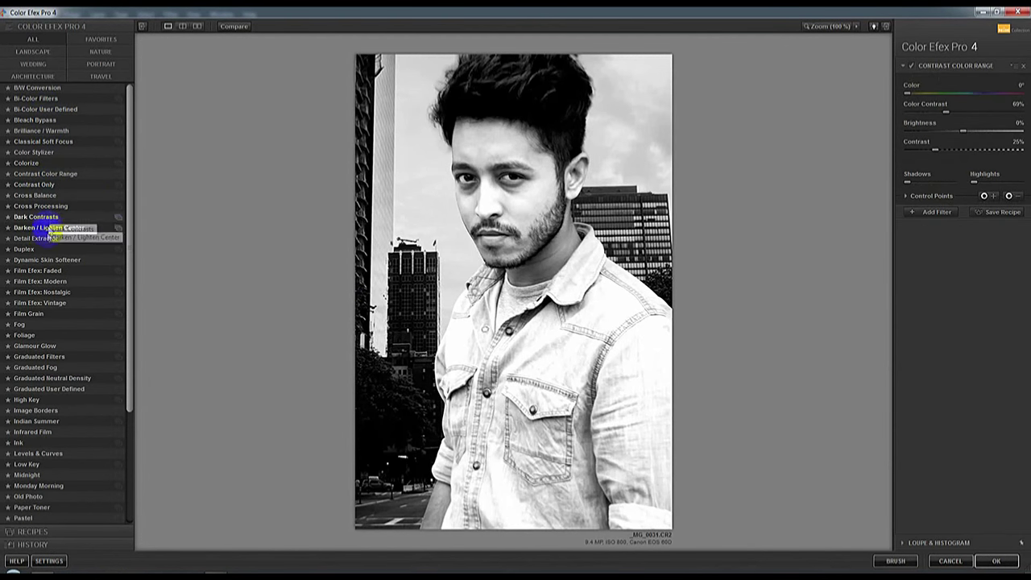
pyautogui.click(88, 239)
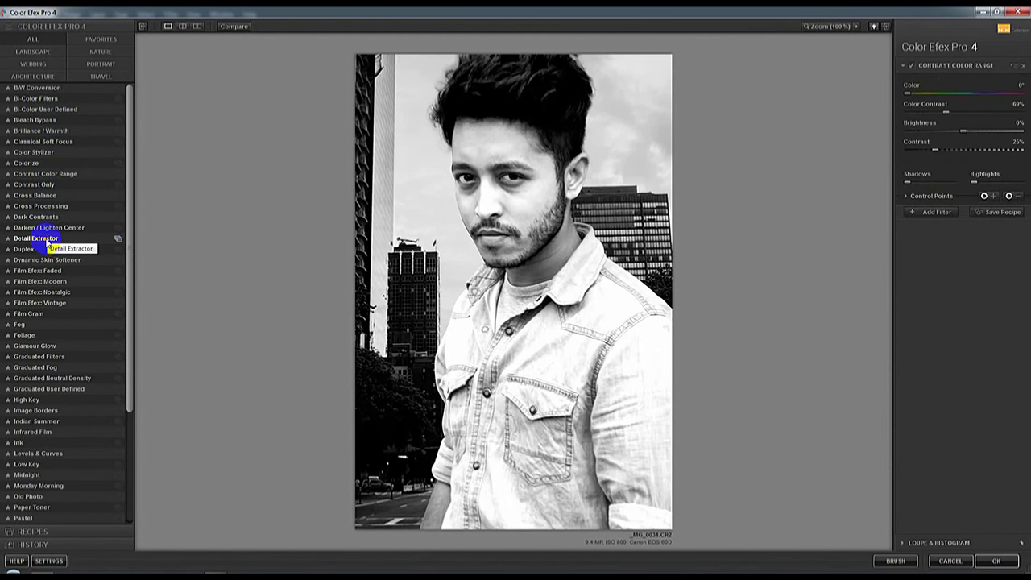
pyautogui.moveTo(940, 93)
pyautogui.mouseDown()
pyautogui.moveTo(975, 93)
pyautogui.moveTo(948, 99)
pyautogui.moveTo(977, 111)
pyautogui.moveTo(975, 131)
pyautogui.moveTo(956, 135)
pyautogui.mouseUp()
pyautogui.moveTo(1027, 133); pyautogui.dragTo(972, 130)
pyautogui.moveTo(947, 92); pyautogui.dragTo(964, 95)
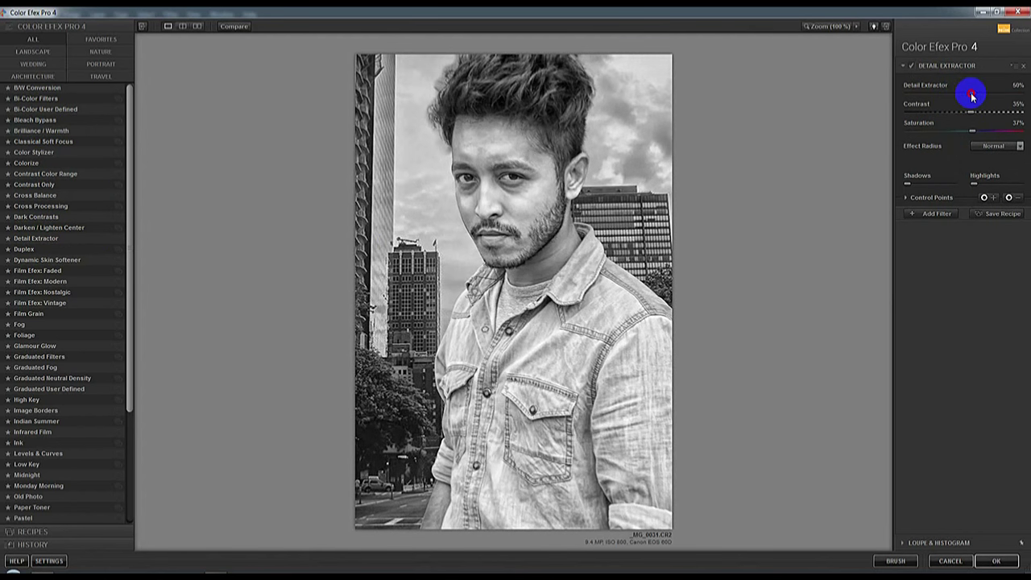
pyautogui.moveTo(977, 96); pyautogui.dragTo(984, 96)
pyautogui.click(994, 560)
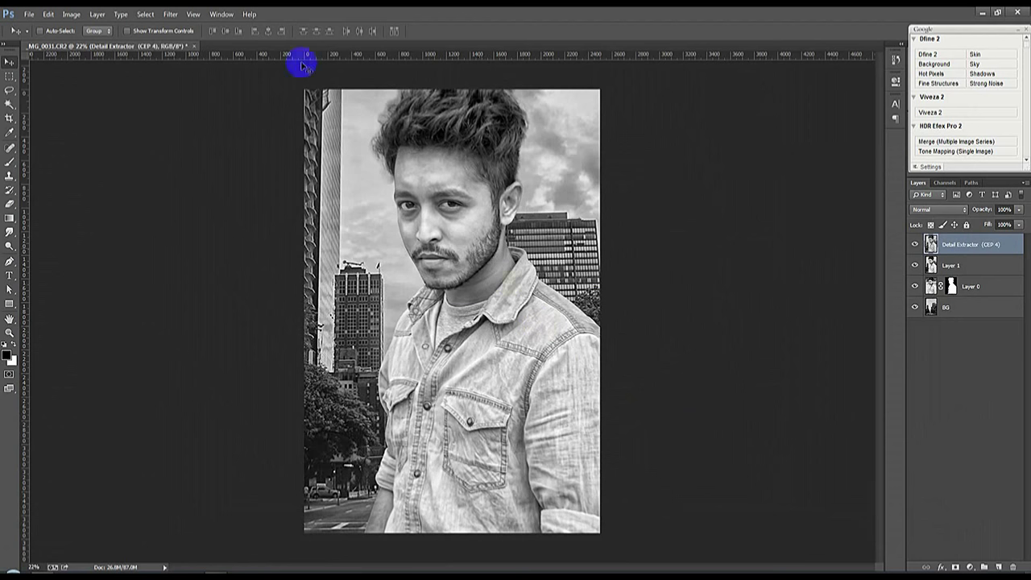
# Blur the face edge beside the eye and along the jaw with a 13 px Blur brush.
pyautogui.scroll(3, 387, 185)
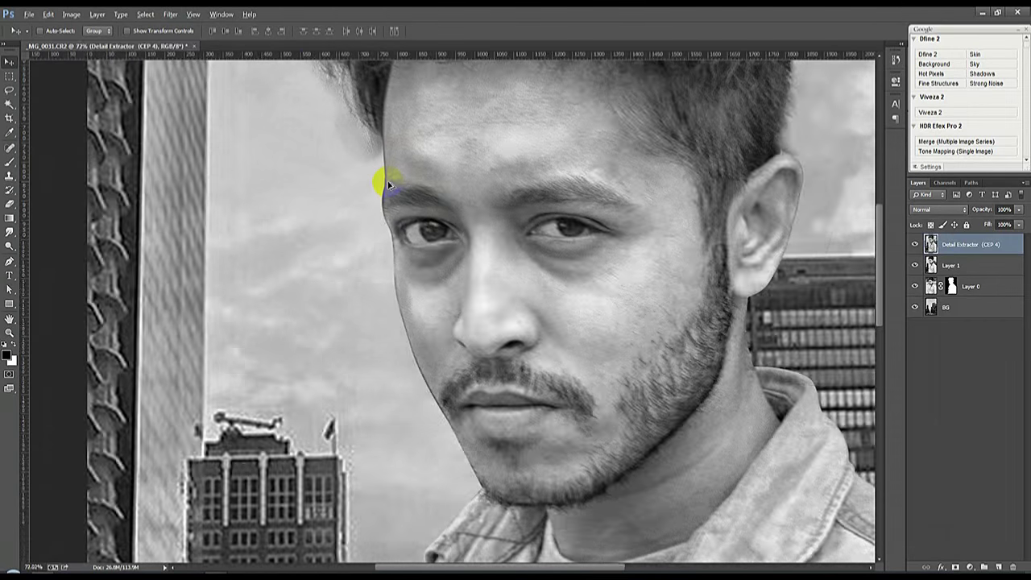
pyautogui.scroll(2, 388, 186)
pyautogui.click(10, 245)
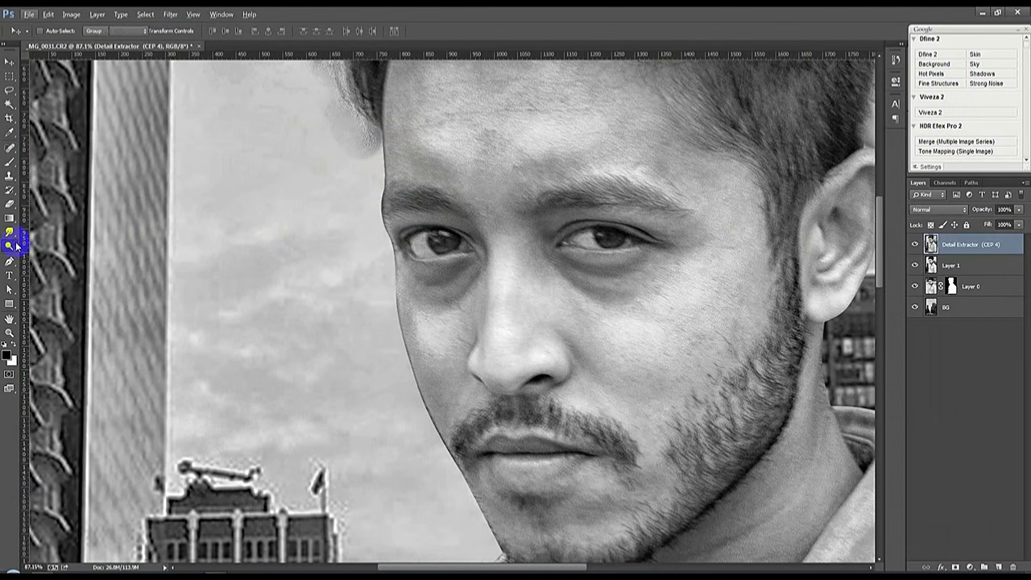
pyautogui.rightClick(338, 288)
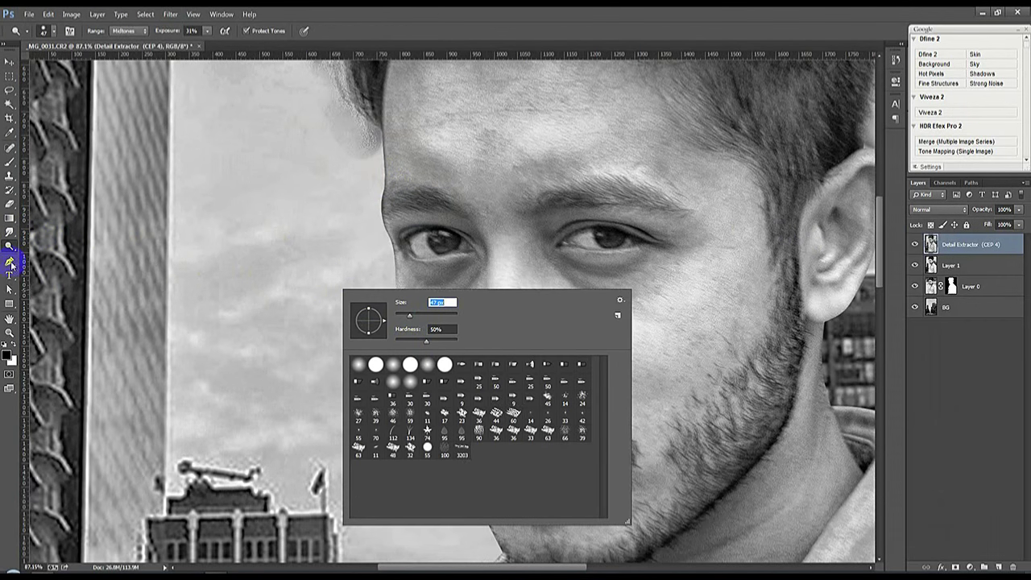
pyautogui.rightClick(9, 231)
pyautogui.click(45, 229)
pyautogui.rightClick(396, 190)
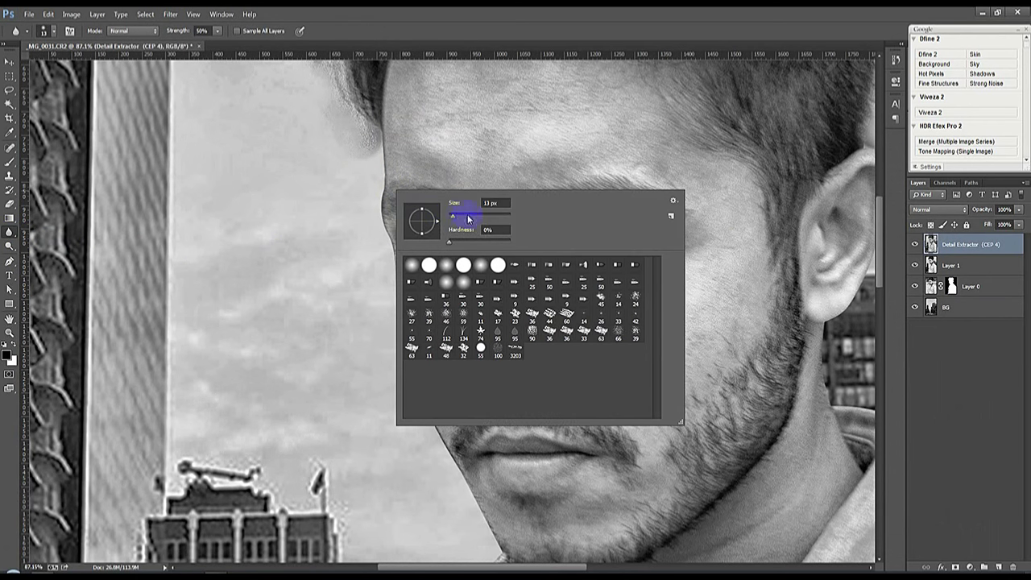
pyautogui.click(382, 137)
pyautogui.click(393, 258)
pyautogui.moveTo(444, 448); pyautogui.dragTo(489, 536)
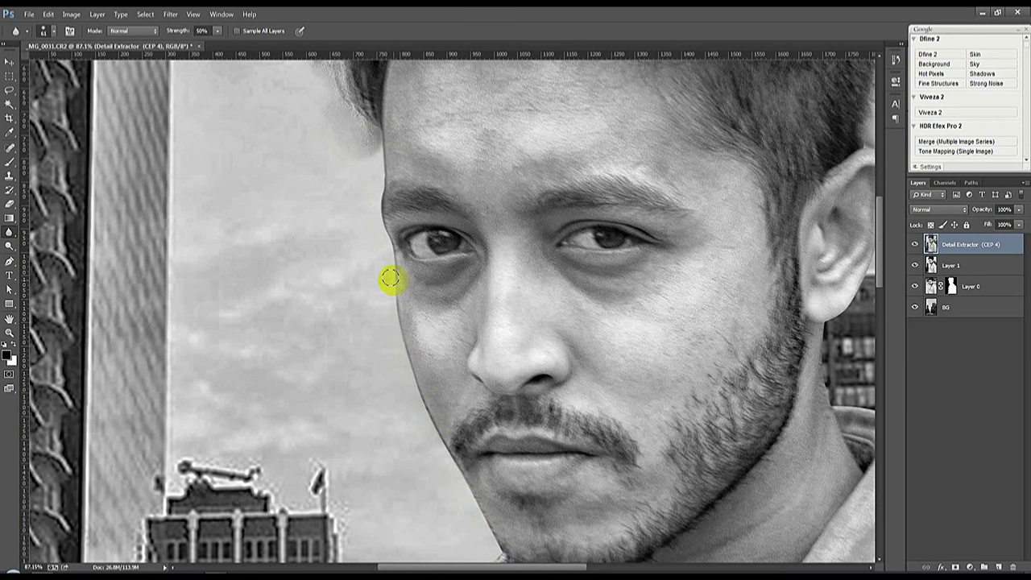
# Load the face selection, return to the Dodge tool, then deselect and zoom out.
pyautogui.keyDown('ctrl'); pyautogui.click(931, 266); pyautogui.keyUp('ctrl')
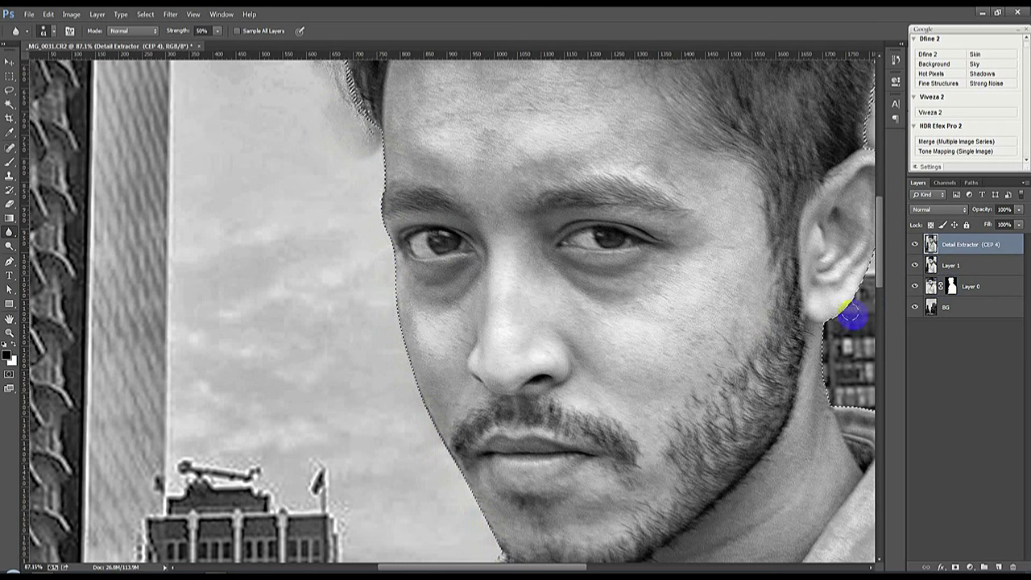
pyautogui.rightClick(10, 245)
pyautogui.click(48, 243)
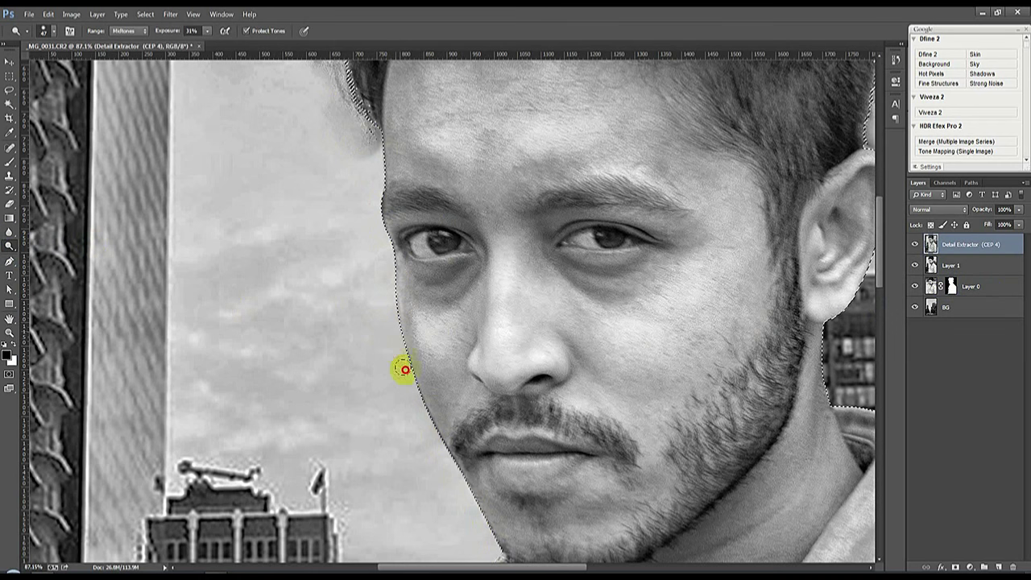
pyautogui.hotkey('ctrl', 'h')
pyautogui.scroll(-5, 445, 457)
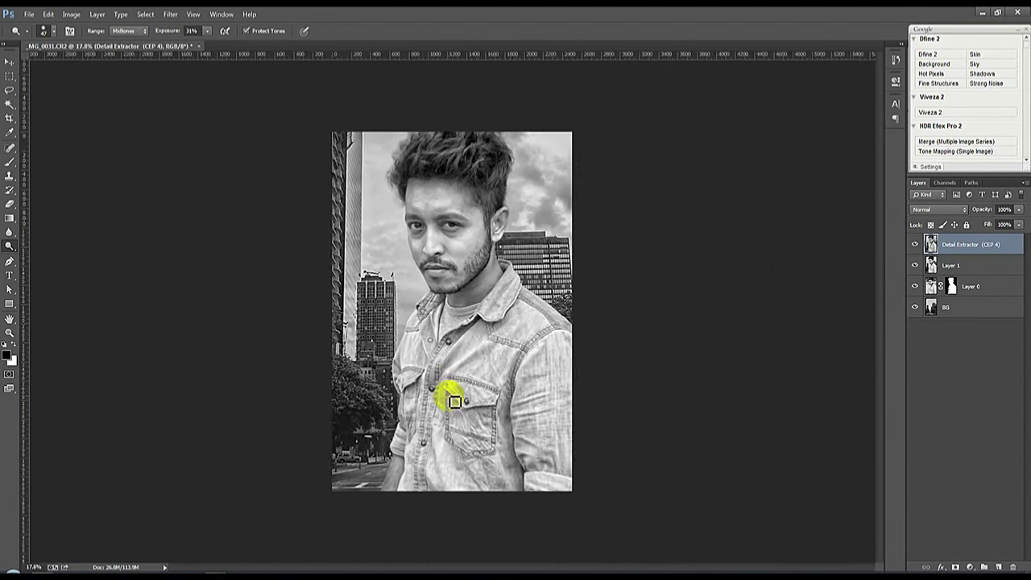
# Rerun Color Efex Pro 4 Detail Extractor with Contrast at 34%, output as a new layer.
pyautogui.click(169, 13)
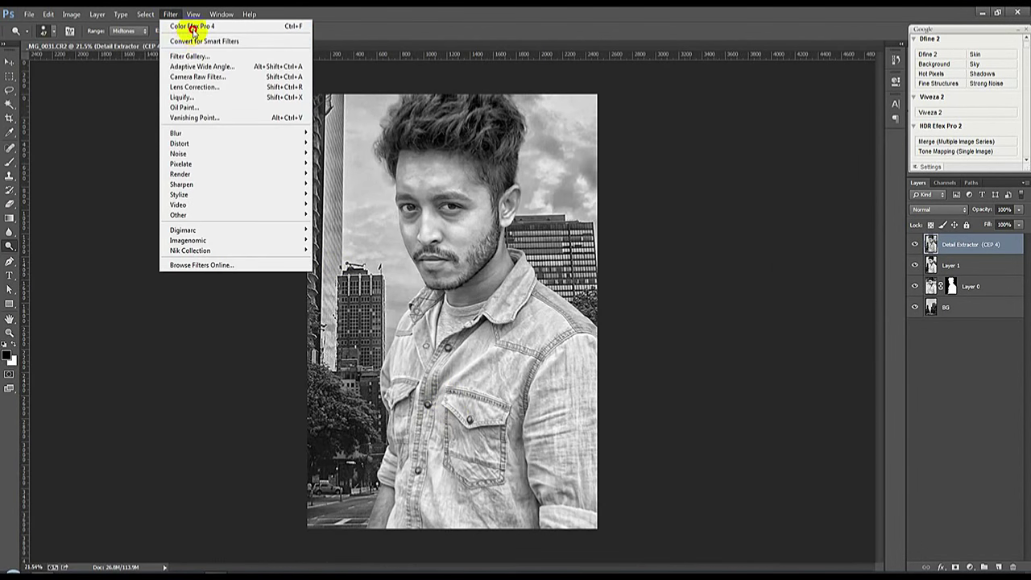
pyautogui.click(198, 26)
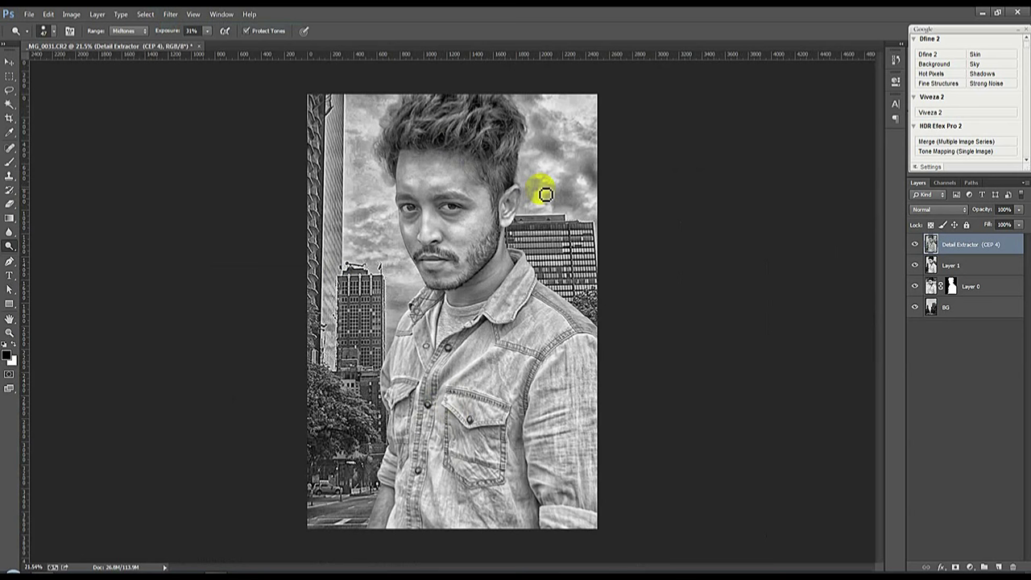
pyautogui.click(170, 14)
pyautogui.moveTo(190, 251)
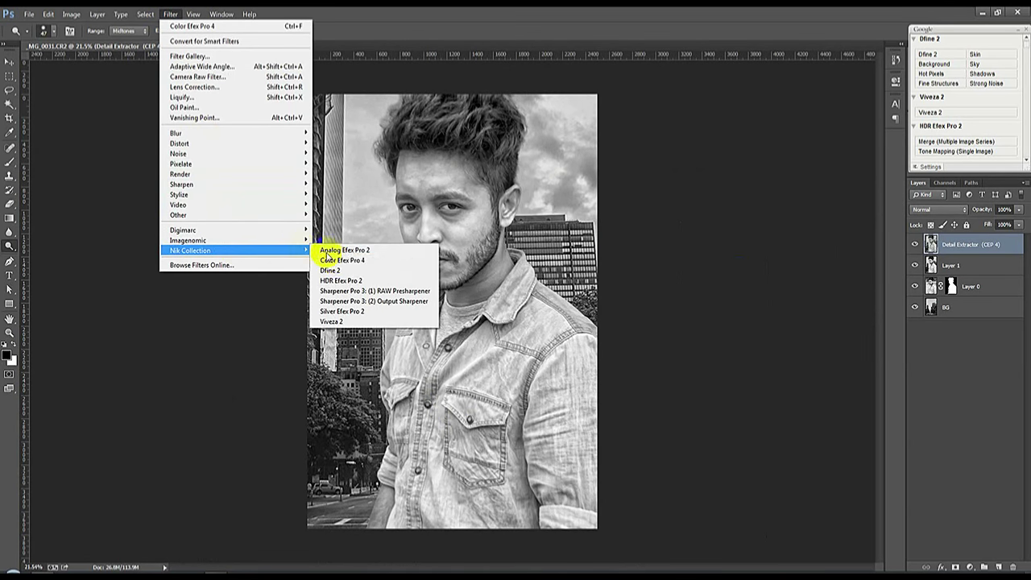
pyautogui.click(337, 260)
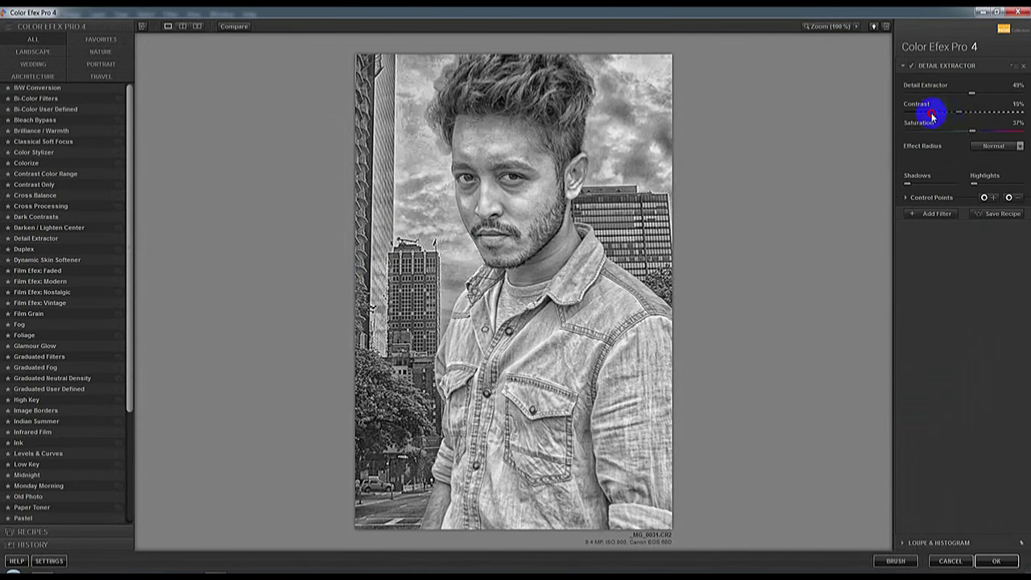
pyautogui.moveTo(932, 117)
pyautogui.mouseDown()
pyautogui.moveTo(967, 109)
pyautogui.moveTo(908, 100)
pyautogui.mouseUp()
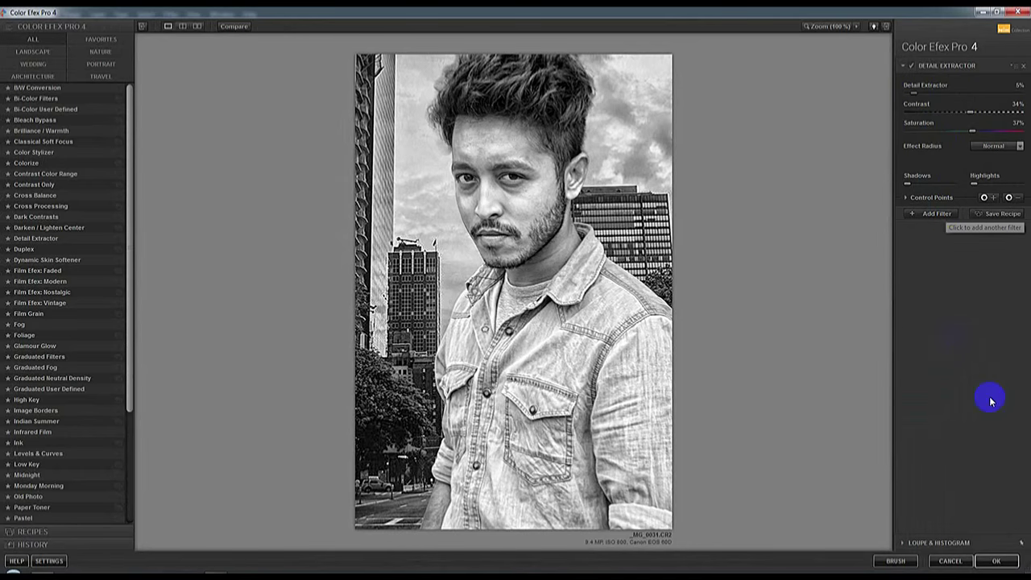
pyautogui.click(997, 560)
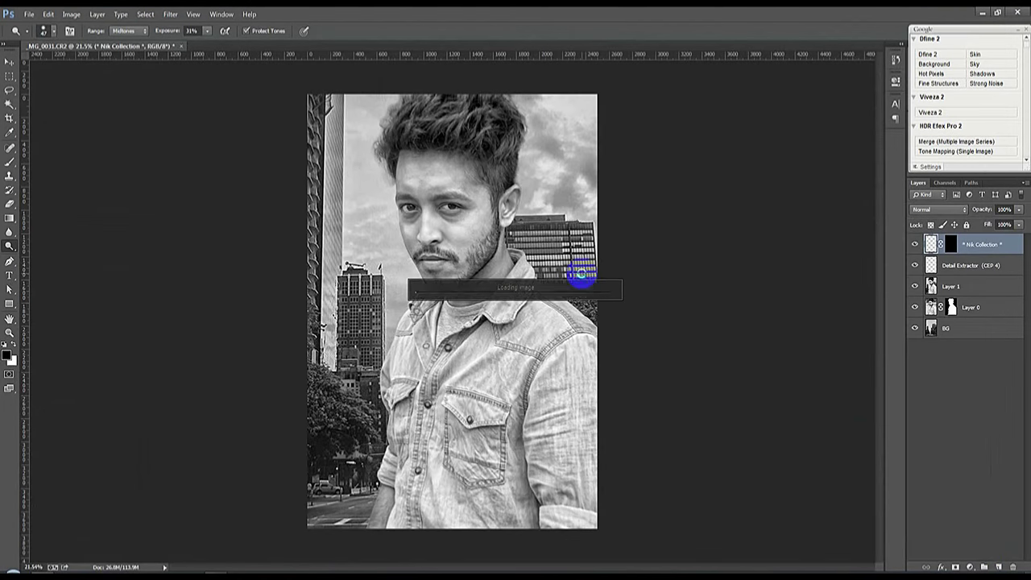
# Camera Raw Filter: contrast about +49, whites -100, sharpening detail 71, radius 1.5, luminance 15.
pyautogui.click(171, 14)
pyautogui.click(197, 77)
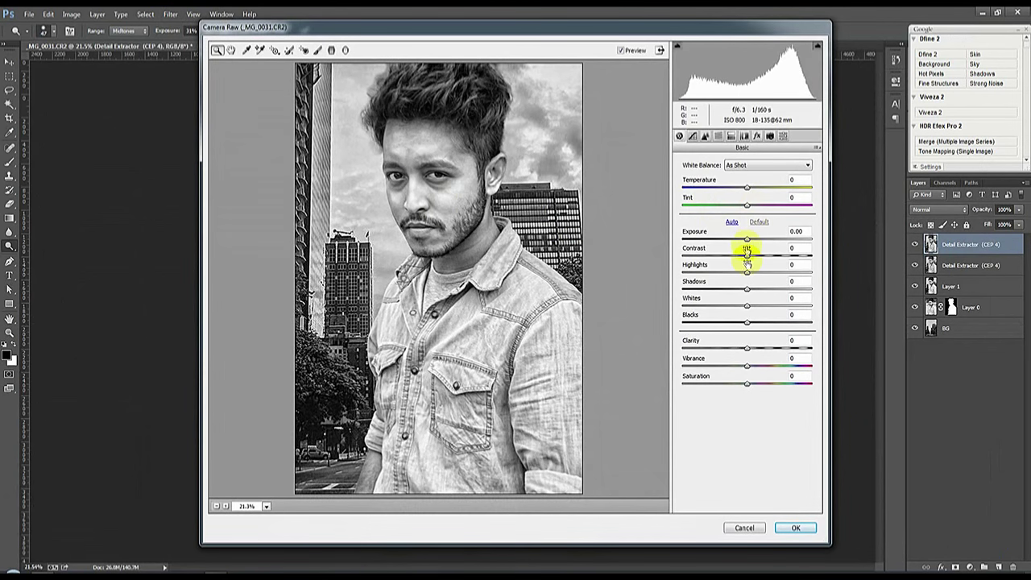
pyautogui.moveTo(747, 253)
pyautogui.mouseDown()
pyautogui.moveTo(778, 256)
pyautogui.moveTo(782, 274)
pyautogui.moveTo(714, 290)
pyautogui.moveTo(778, 292)
pyautogui.moveTo(684, 306)
pyautogui.mouseUp()
pyautogui.moveTo(747, 322)
pyautogui.mouseDown()
pyautogui.moveTo(679, 327)
pyautogui.moveTo(729, 327)
pyautogui.moveTo(753, 348)
pyautogui.moveTo(776, 347)
pyautogui.mouseUp()
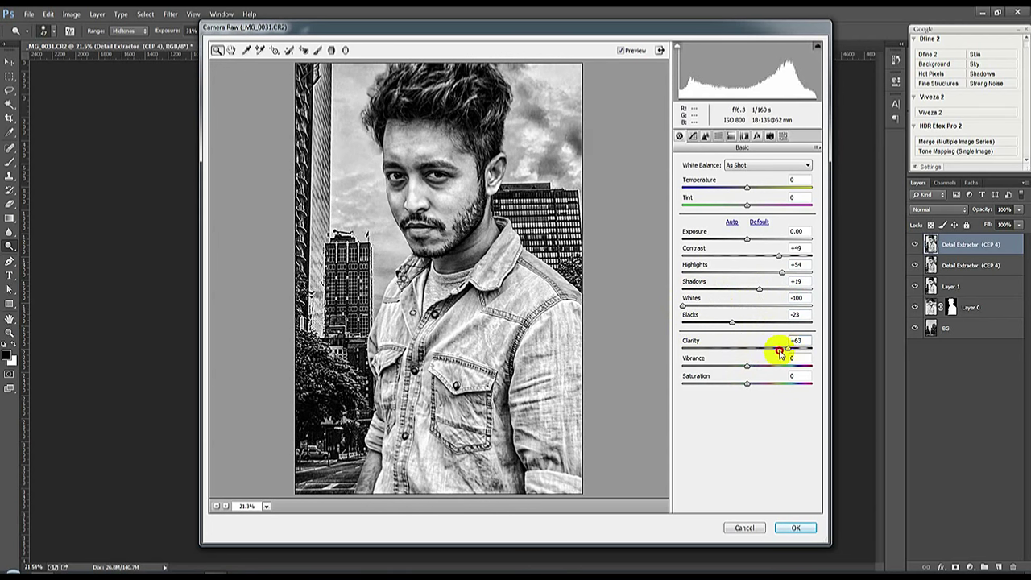
pyautogui.click(704, 135)
pyautogui.moveTo(715, 212); pyautogui.dragTo(774, 213)
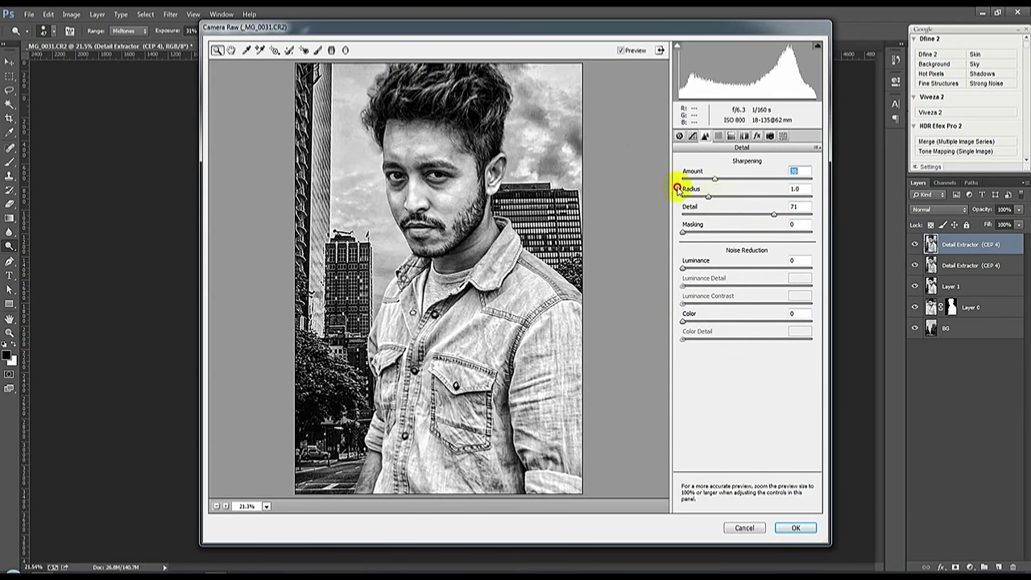
pyautogui.moveTo(709, 196); pyautogui.dragTo(736, 198)
pyautogui.moveTo(683, 268); pyautogui.dragTo(729, 269)
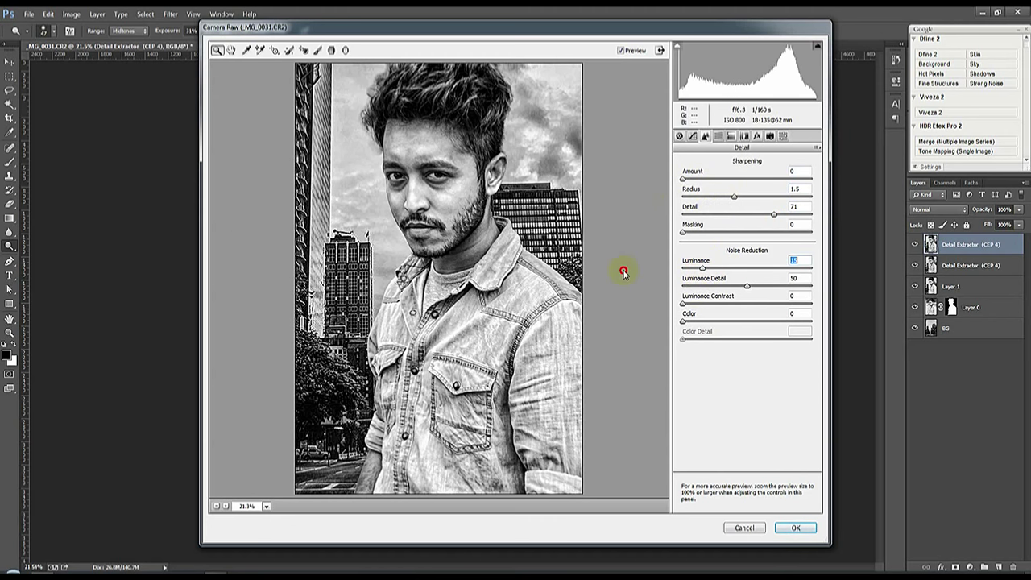
pyautogui.click(795, 527)
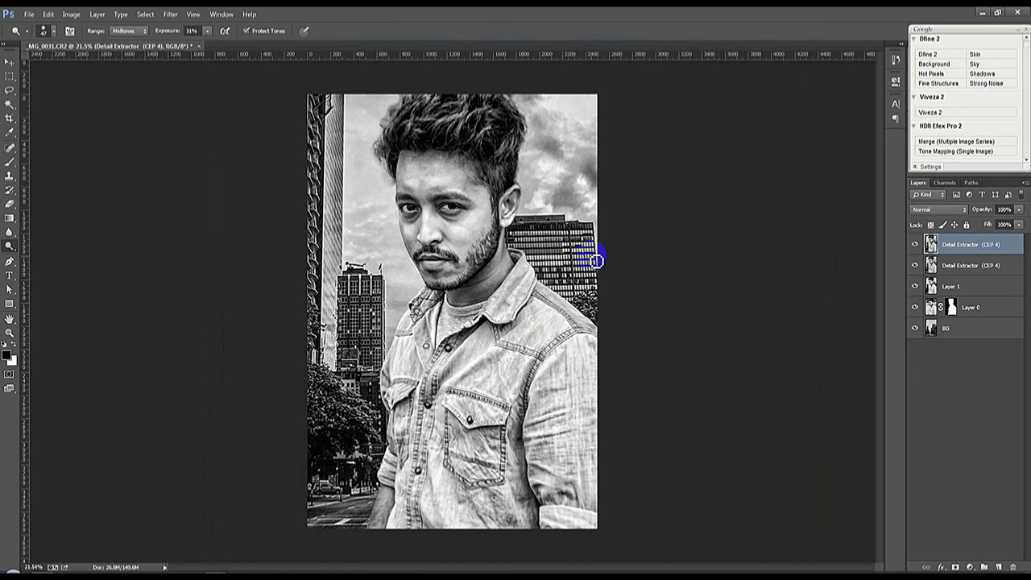
# Lighten a stroke toward the forehead, then add a new empty Layer 2 on top.
pyautogui.moveTo(399, 171); pyautogui.dragTo(412, 176)
pyautogui.click(999, 567)
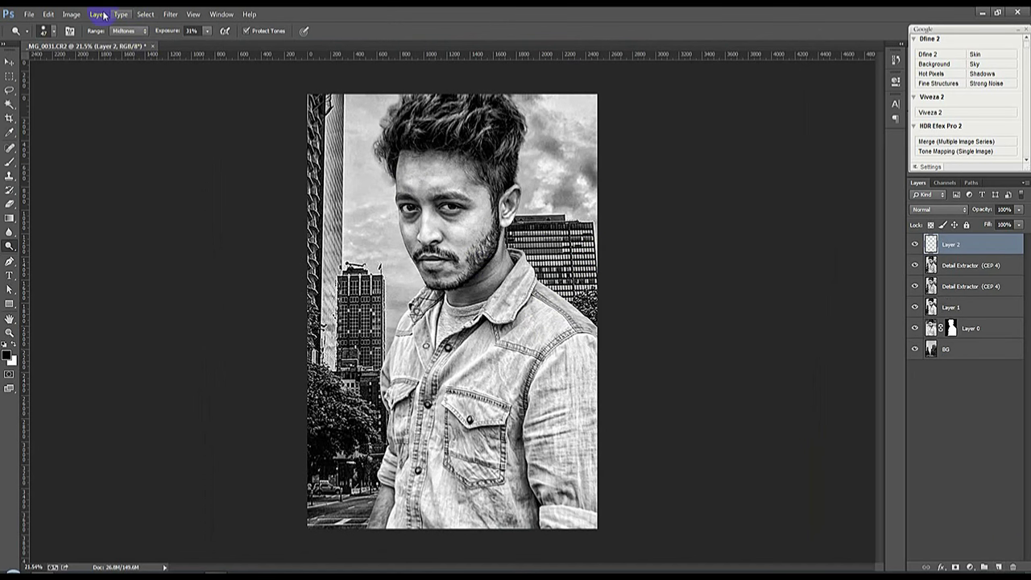
pyautogui.click(71, 14)
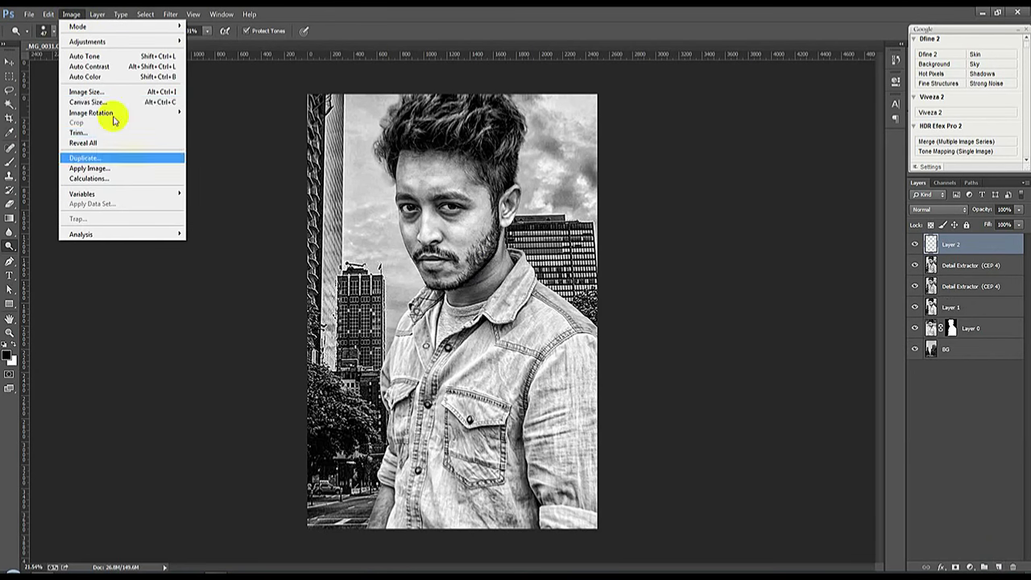
# Fill Layer 2 with 50% Gray.
pyautogui.click(74, 165)
pyautogui.click(538, 182)
pyautogui.click(494, 241)
pyautogui.click(576, 174)
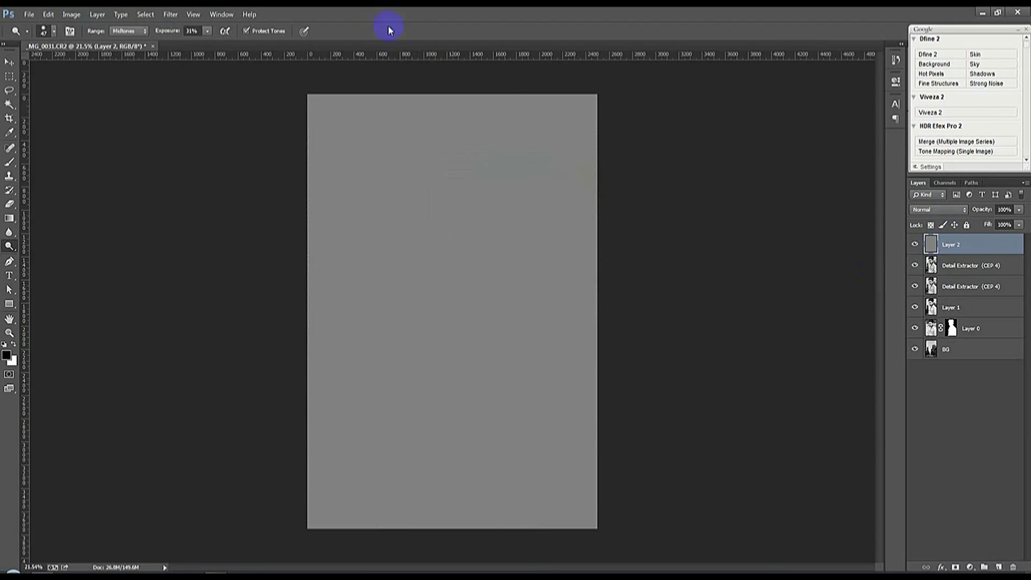
# Apply monochromatic Add Noise to the grey layer.
pyautogui.click(170, 14)
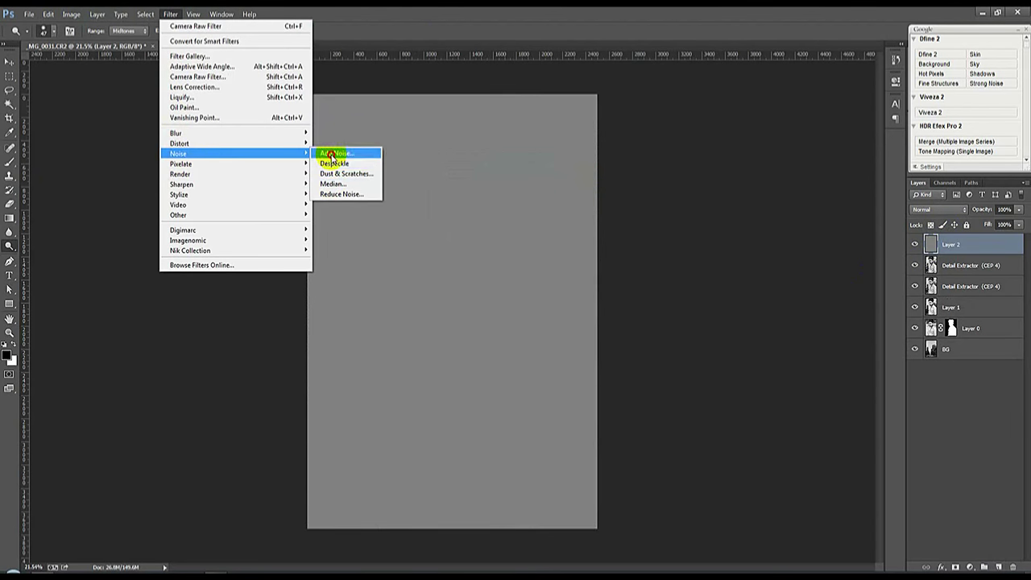
pyautogui.click(332, 153)
pyautogui.click(414, 276)
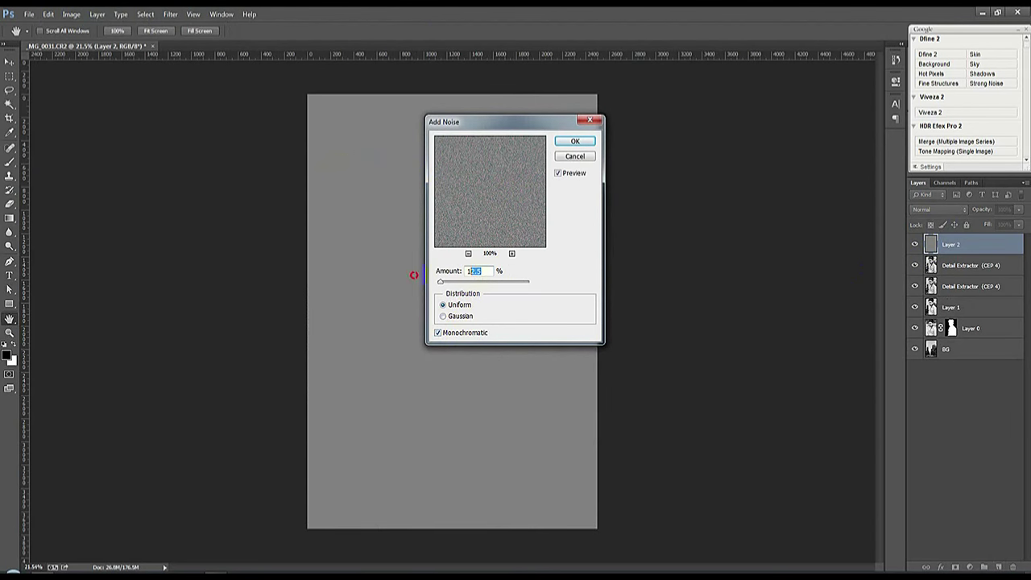
pyautogui.click(575, 141)
# Set the noise layer's blend mode to Overlay, then select the upper Detail Extractor layer.
pyautogui.click(938, 209)
pyautogui.click(923, 350)
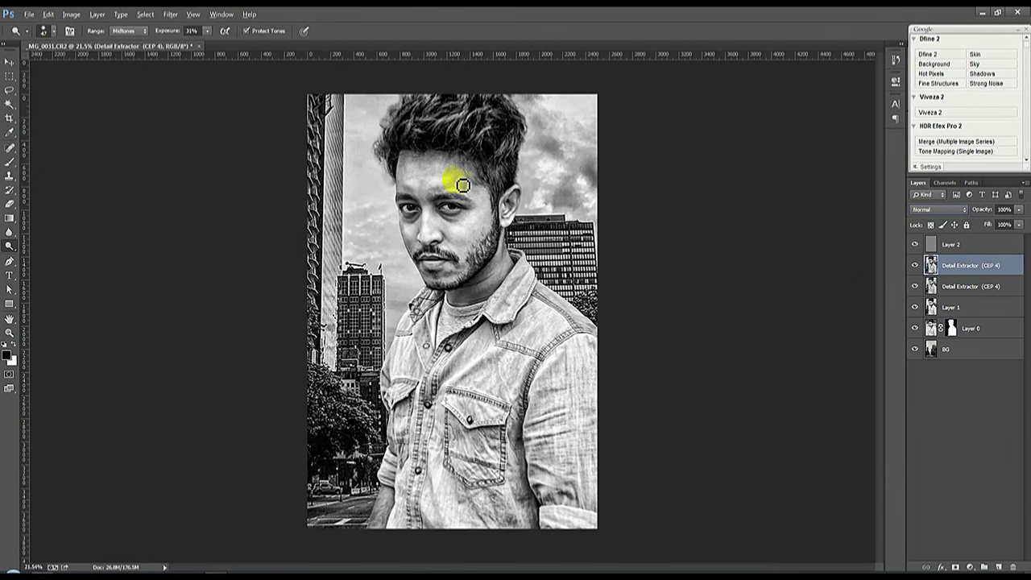
pyautogui.hotkey('alt', 'shift', 'd')
pyautogui.click(939, 209)
pyautogui.click(919, 349)
pyautogui.click(472, 210)
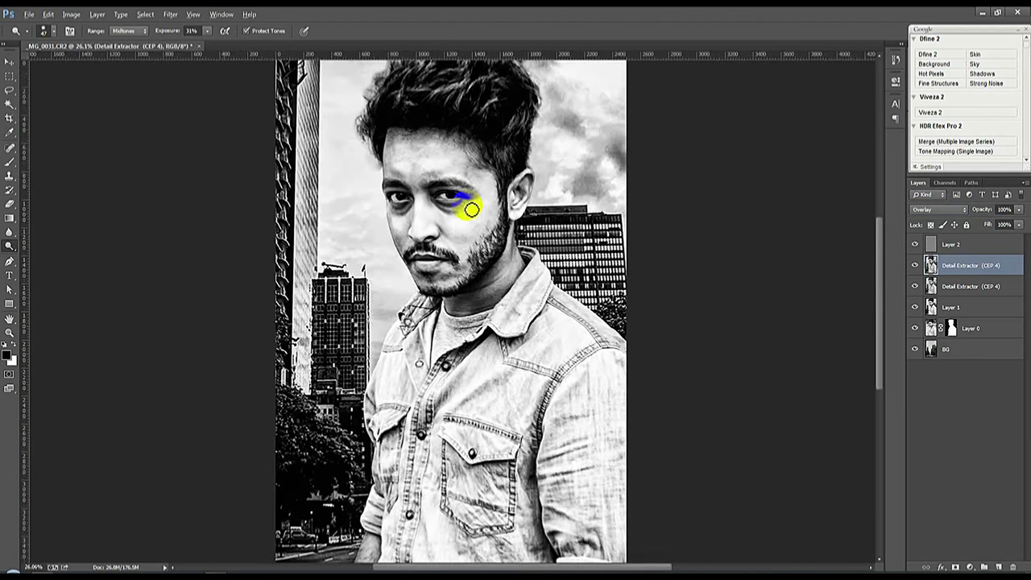
pyautogui.click(938, 209)
pyautogui.click(923, 230)
pyautogui.click(950, 244)
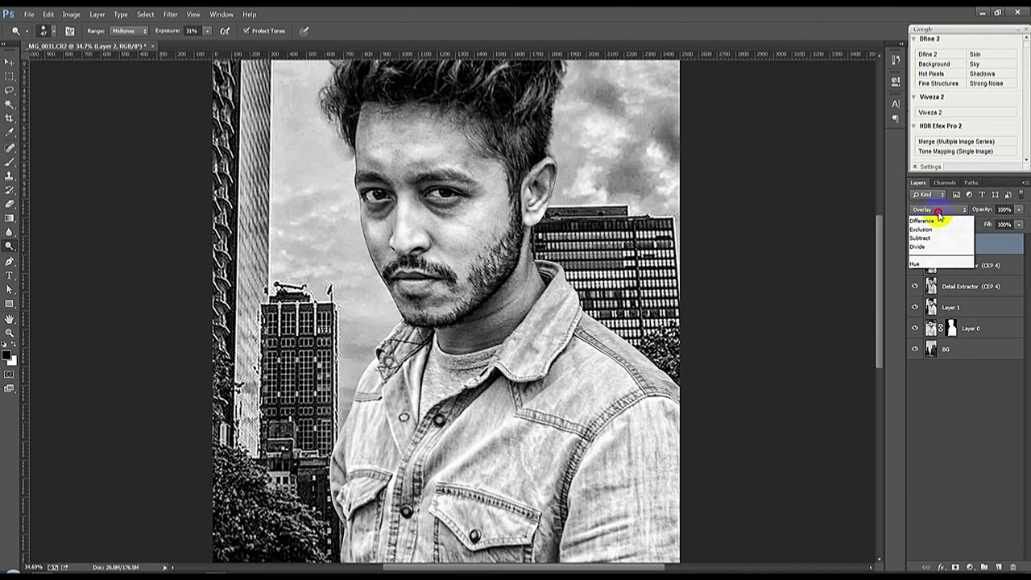
pyautogui.click(953, 269)
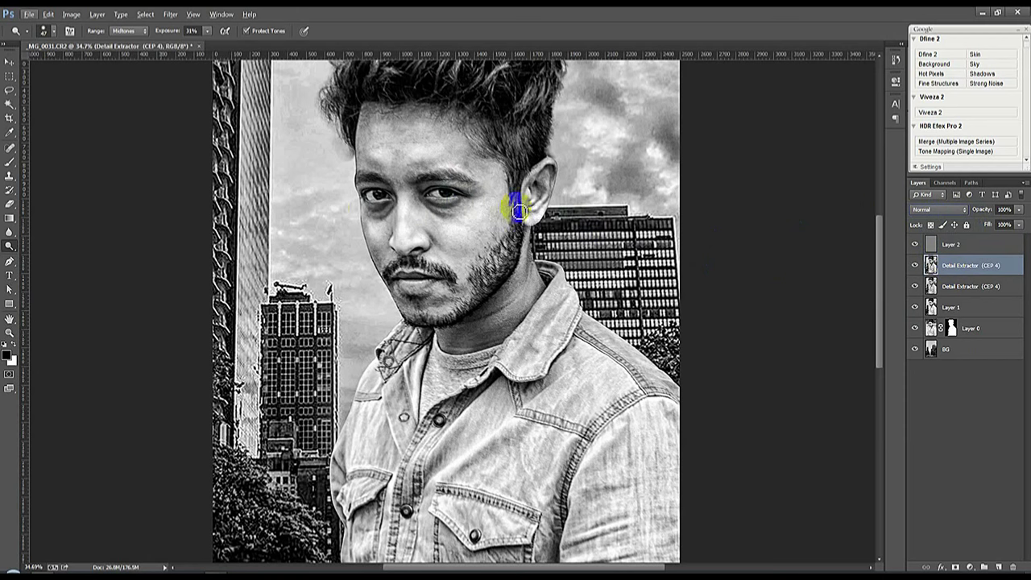
pyautogui.rightClick(8, 234)
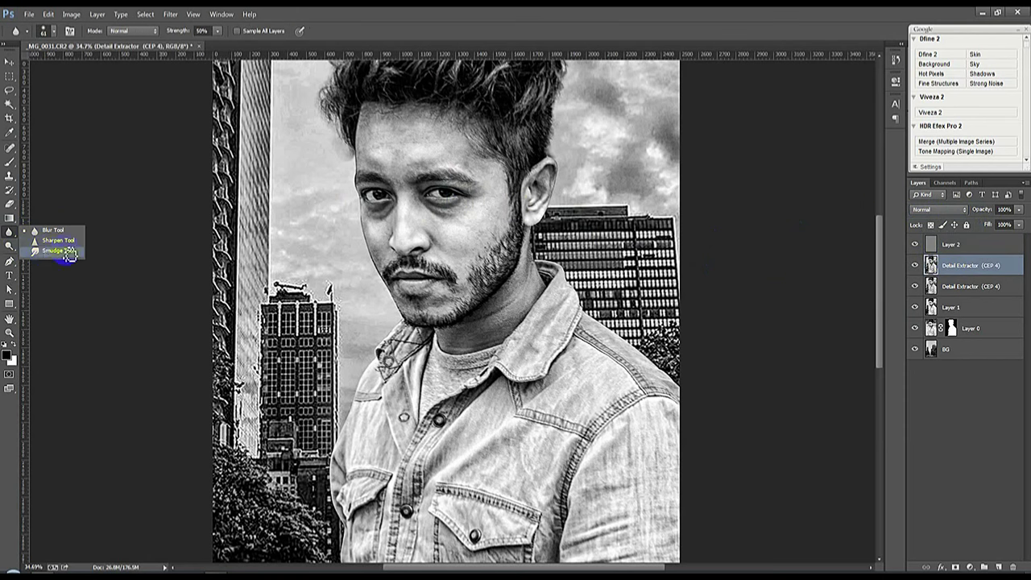
# Zoom in on the cheek and set the Smudge Tool to 10% strength with a soft round brush.
pyautogui.click(65, 259)
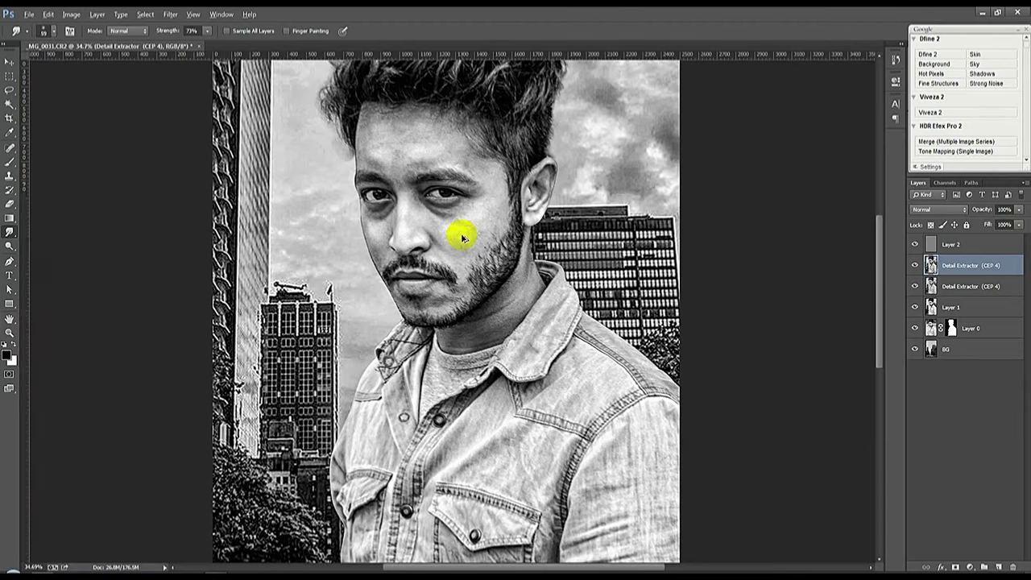
pyautogui.moveTo(467, 239); pyautogui.dragTo(812, 227)
pyautogui.moveTo(486, 213); pyautogui.dragTo(471, 255)
pyautogui.click(192, 30)
pyautogui.write('10')
pyautogui.click(456, 260)
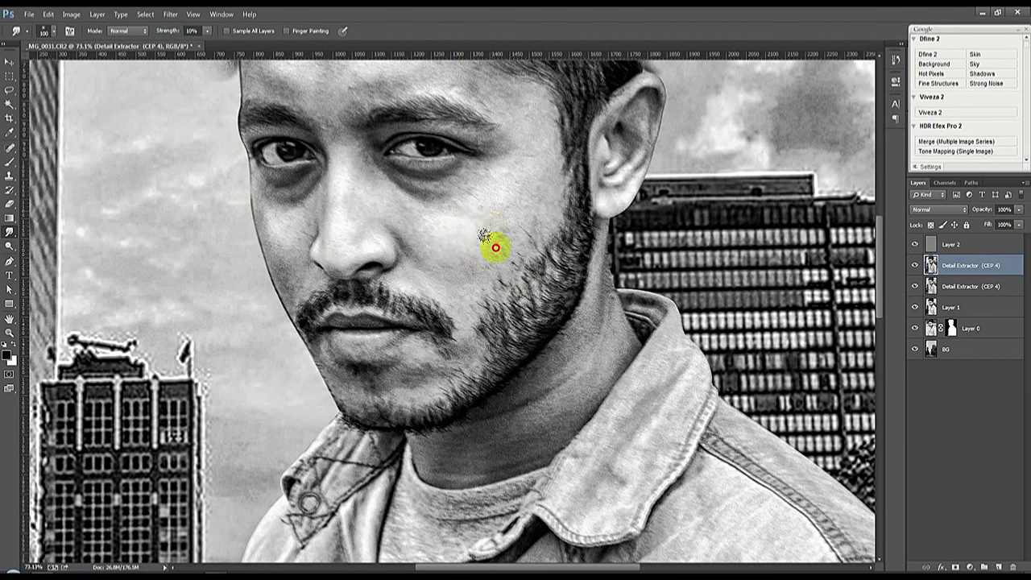
pyautogui.rightClick(499, 188)
pyautogui.click(616, 271)
pyautogui.click(491, 205)
# Smudge-soften the upper cheek, under the eye, the forehead and the brow.
pyautogui.moveTo(488, 202)
pyautogui.mouseDown()
pyautogui.moveTo(509, 200)
pyautogui.moveTo(506, 228)
pyautogui.moveTo(458, 287)
pyautogui.moveTo(444, 234)
pyautogui.moveTo(409, 231)
pyautogui.moveTo(462, 188)
pyautogui.mouseUp()
pyautogui.moveTo(388, 190)
pyautogui.mouseDown()
pyautogui.moveTo(359, 188)
pyautogui.moveTo(359, 218)
pyautogui.moveTo(344, 185)
pyautogui.moveTo(509, 205)
pyautogui.moveTo(518, 234)
pyautogui.mouseUp()
pyautogui.moveTo(547, 151)
pyautogui.mouseDown()
pyautogui.moveTo(507, 175)
pyautogui.moveTo(523, 152)
pyautogui.moveTo(529, 212)
pyautogui.moveTo(494, 255)
pyautogui.mouseUp()
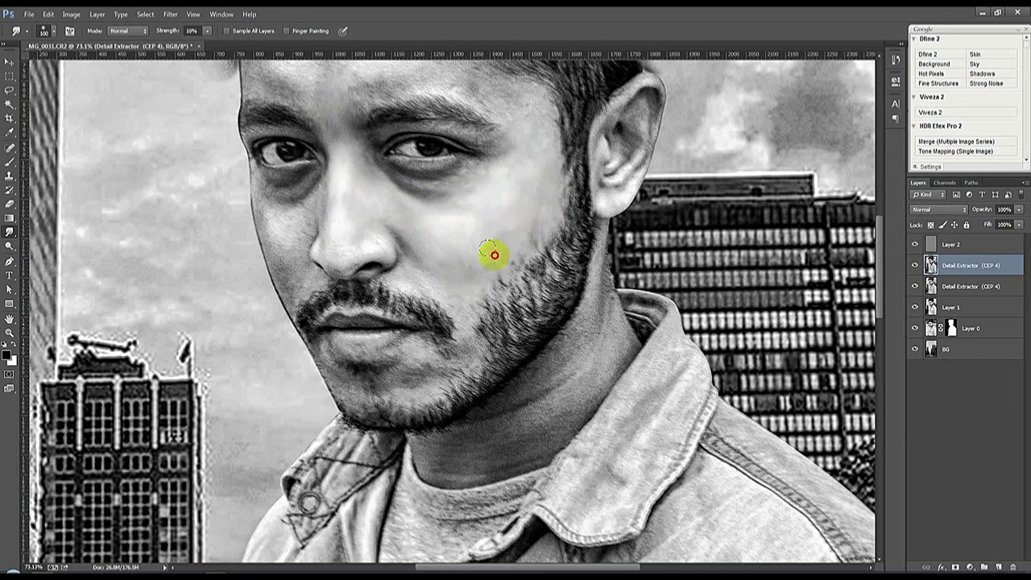
pyautogui.scroll(3, 519, 219)
pyautogui.scroll(1, 520, 219)
pyautogui.moveTo(468, 153); pyautogui.dragTo(380, 103)
pyautogui.moveTo(266, 101)
pyautogui.mouseDown()
pyautogui.moveTo(281, 152)
pyautogui.moveTo(384, 157)
pyautogui.moveTo(284, 172)
pyautogui.mouseUp()
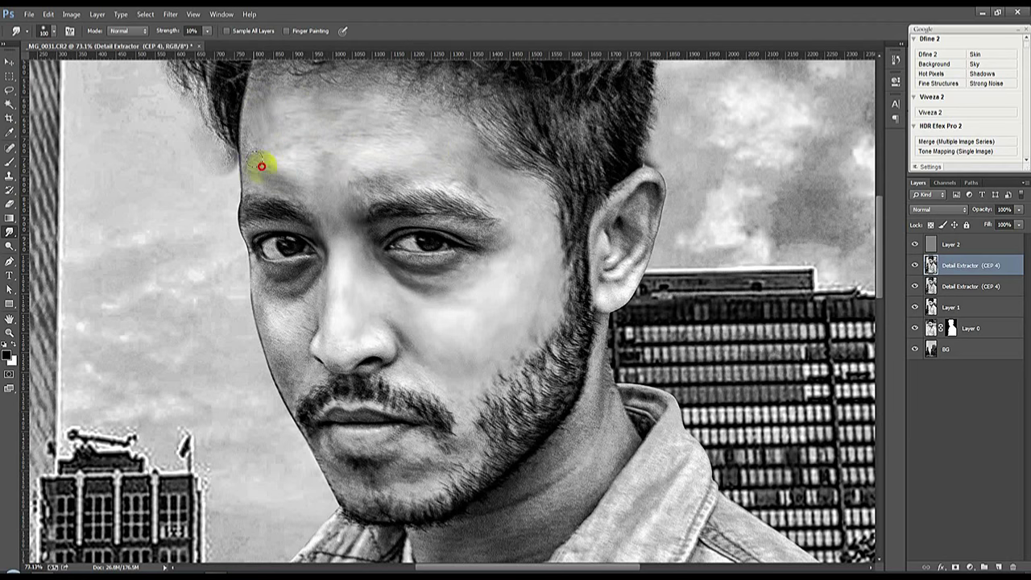
pyautogui.moveTo(404, 181)
pyautogui.mouseDown()
pyautogui.moveTo(478, 196)
pyautogui.moveTo(517, 228)
pyautogui.mouseUp()
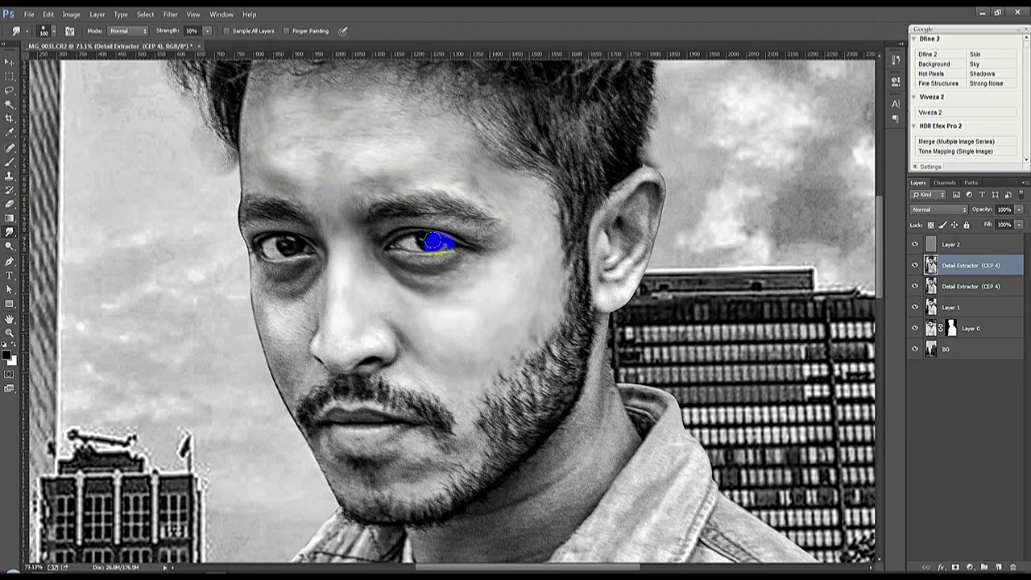
pyautogui.moveTo(289, 327)
pyautogui.mouseDown()
pyautogui.moveTo(272, 339)
pyautogui.moveTo(292, 364)
pyautogui.moveTo(400, 317)
pyautogui.mouseUp()
# Smooth the chin toward the moustache, the upper and inner ear, and the lips.
pyautogui.scroll(-2, 401, 329)
pyautogui.scroll(-1, 410, 355)
pyautogui.moveTo(447, 377); pyautogui.dragTo(465, 341)
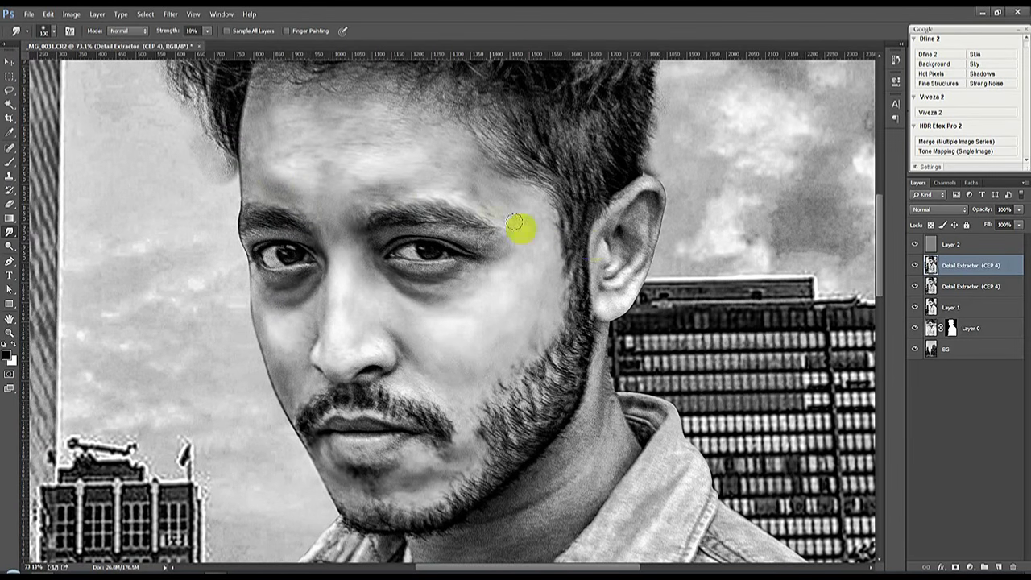
pyautogui.moveTo(592, 242)
pyautogui.mouseDown()
pyautogui.moveTo(645, 184)
pyautogui.moveTo(653, 201)
pyautogui.mouseUp()
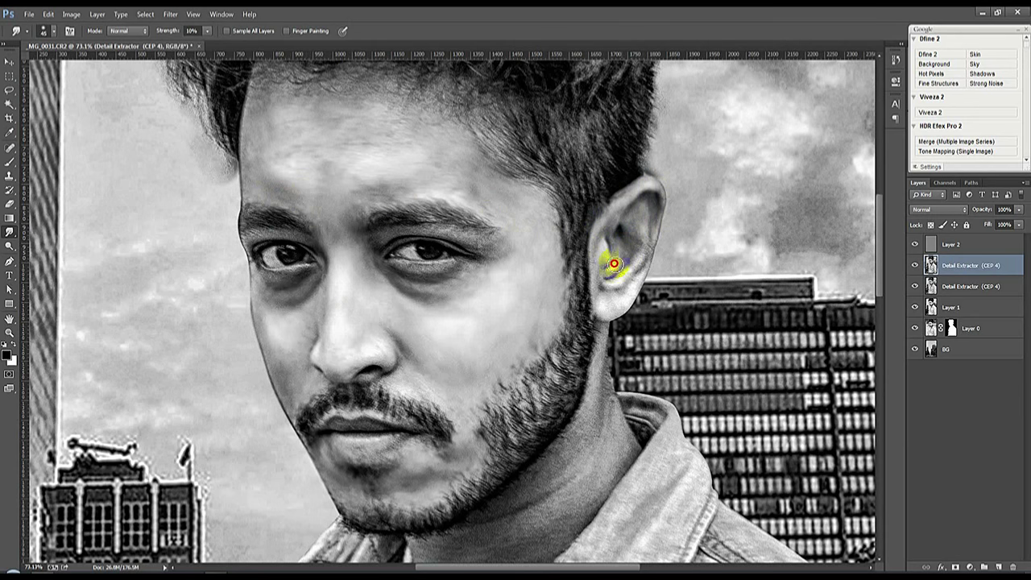
pyautogui.moveTo(597, 274)
pyautogui.mouseDown()
pyautogui.moveTo(617, 306)
pyautogui.moveTo(639, 271)
pyautogui.moveTo(638, 250)
pyautogui.mouseUp()
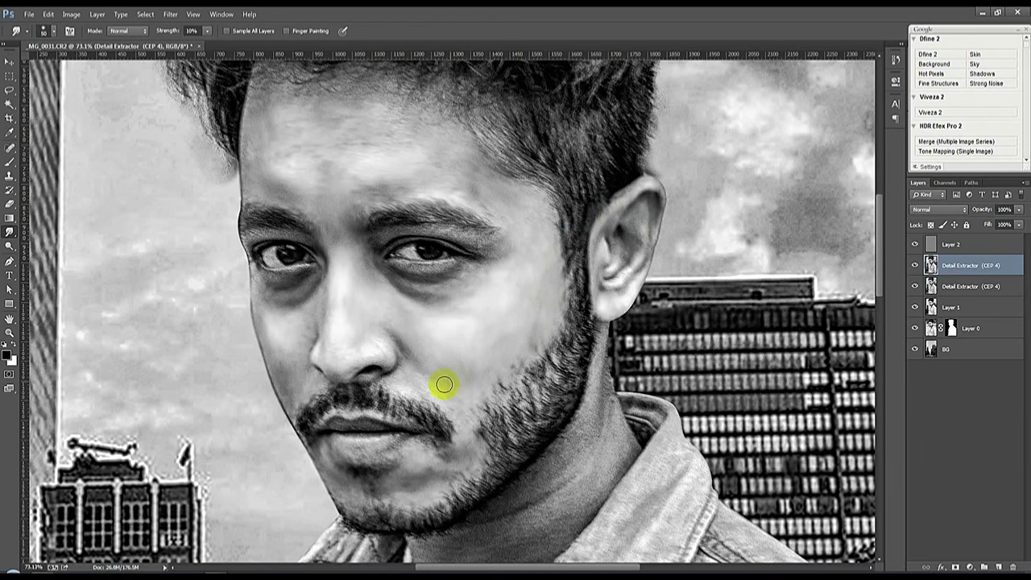
pyautogui.scroll(-3, 442, 380)
pyautogui.moveTo(385, 344)
pyautogui.mouseDown()
pyautogui.moveTo(329, 341)
pyautogui.moveTo(368, 306)
pyautogui.mouseUp()
# Smudge the neck edge, the skin beneath the moustache, and the chin down to the collar.
pyautogui.scroll(-2, 379, 376)
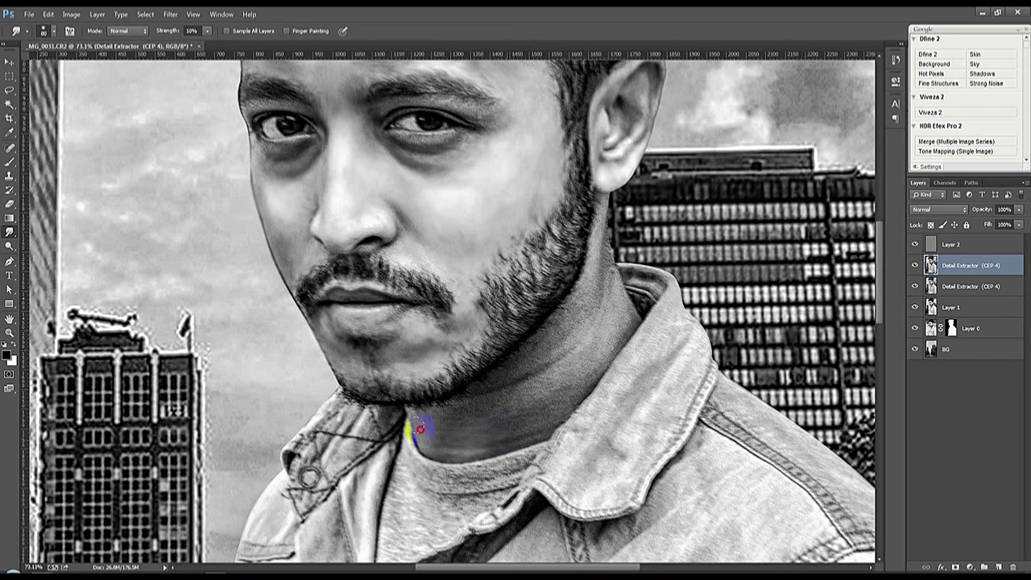
pyautogui.moveTo(555, 340); pyautogui.dragTo(597, 216)
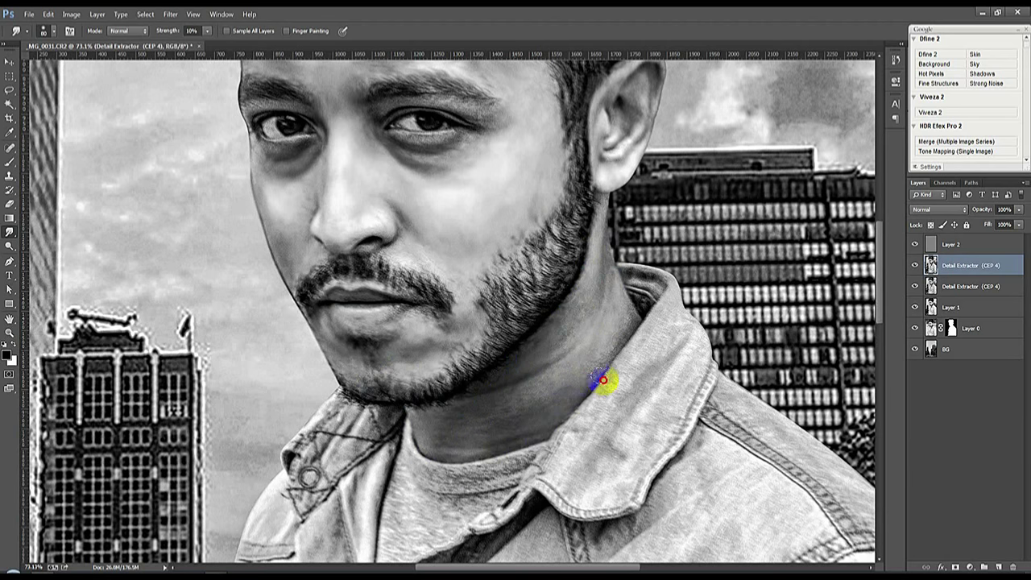
pyautogui.moveTo(429, 274)
pyautogui.mouseDown()
pyautogui.moveTo(356, 241)
pyautogui.moveTo(289, 231)
pyautogui.mouseUp()
pyautogui.moveTo(365, 251); pyautogui.dragTo(408, 295)
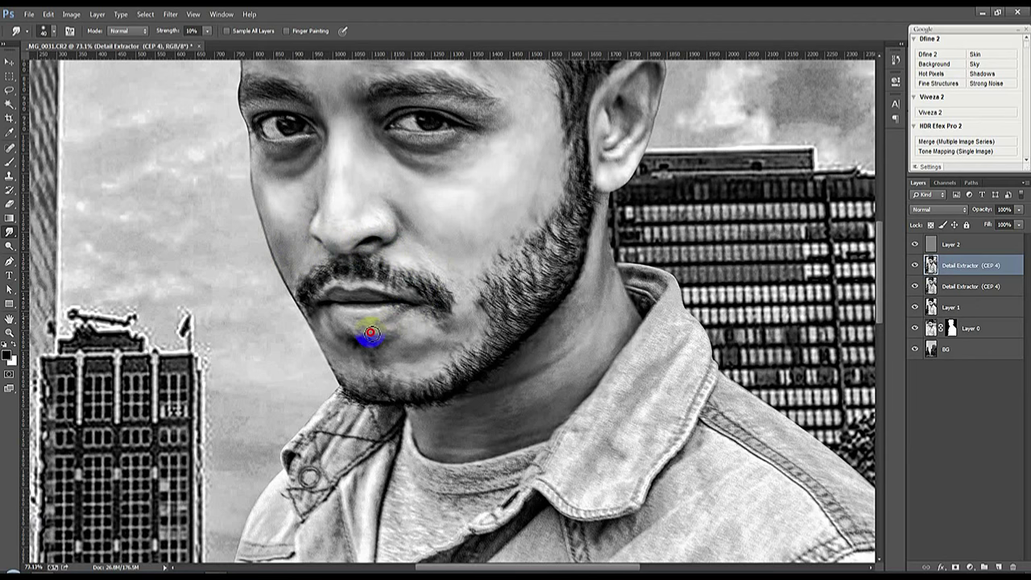
pyautogui.moveTo(353, 385)
pyautogui.mouseDown()
pyautogui.moveTo(490, 376)
pyautogui.moveTo(412, 426)
pyautogui.mouseUp()
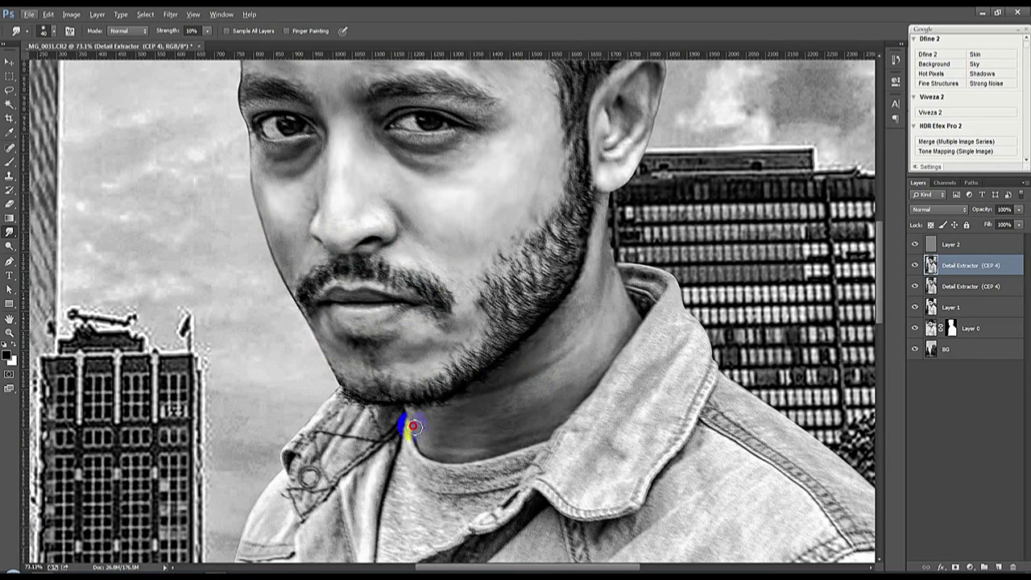
pyautogui.moveTo(557, 421)
pyautogui.mouseDown()
pyautogui.moveTo(651, 288)
pyautogui.moveTo(589, 185)
pyautogui.moveTo(540, 231)
pyautogui.moveTo(476, 258)
pyautogui.moveTo(457, 146)
pyautogui.mouseUp()
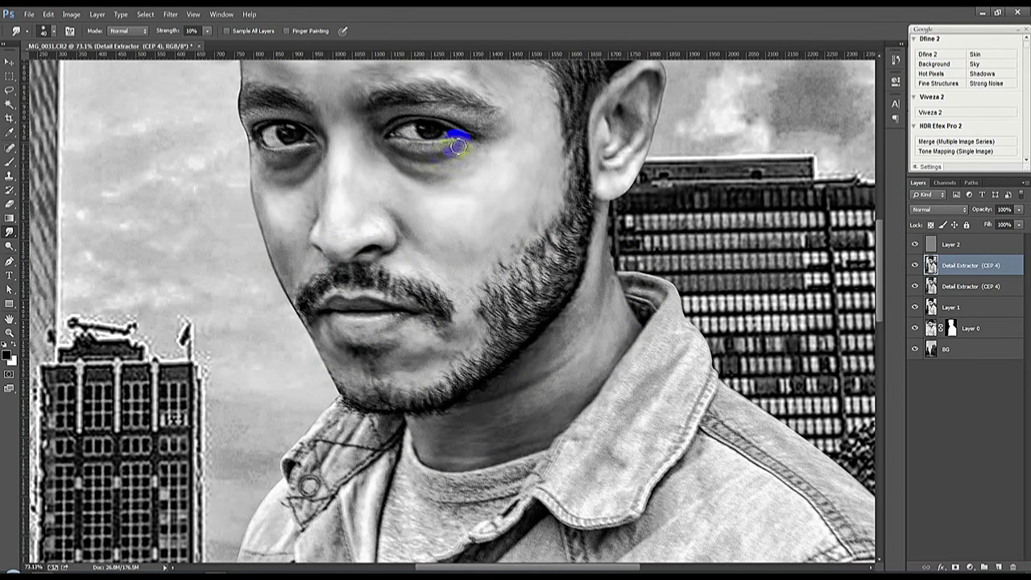
# Smooth the skin around both eyes and along the nose and moustache.
pyautogui.moveTo(382, 142); pyautogui.dragTo(400, 150)
pyautogui.moveTo(430, 111)
pyautogui.mouseDown()
pyautogui.moveTo(379, 108)
pyautogui.moveTo(484, 138)
pyautogui.moveTo(411, 129)
pyautogui.mouseUp()
pyautogui.moveTo(270, 135)
pyautogui.mouseDown()
pyautogui.moveTo(276, 110)
pyautogui.moveTo(309, 122)
pyautogui.mouseUp()
pyautogui.moveTo(375, 232); pyautogui.dragTo(357, 260)
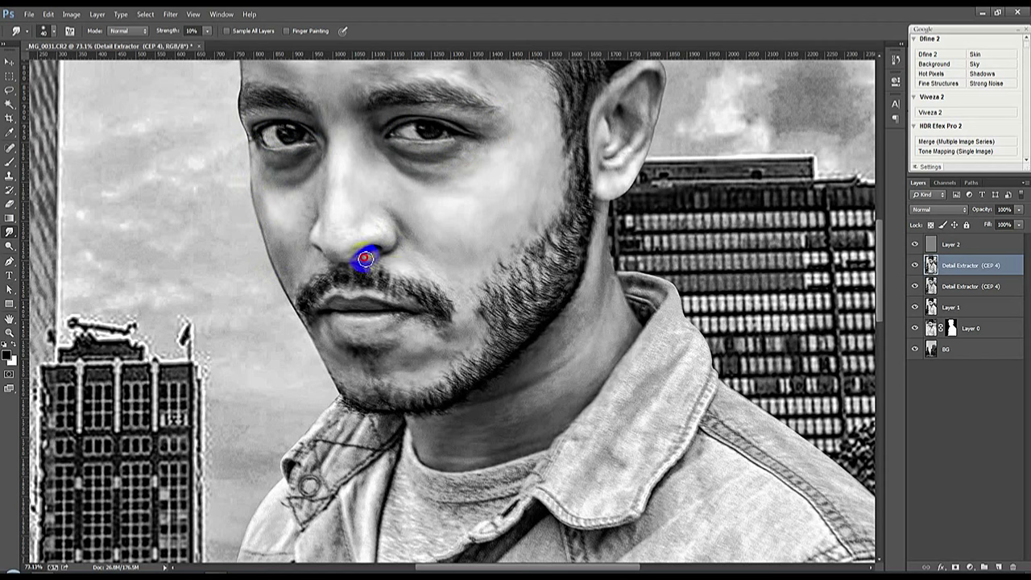
pyautogui.scroll(-4, 356, 260)
pyautogui.scroll(-3, 410, 299)
pyautogui.scroll(7, 424, 132)
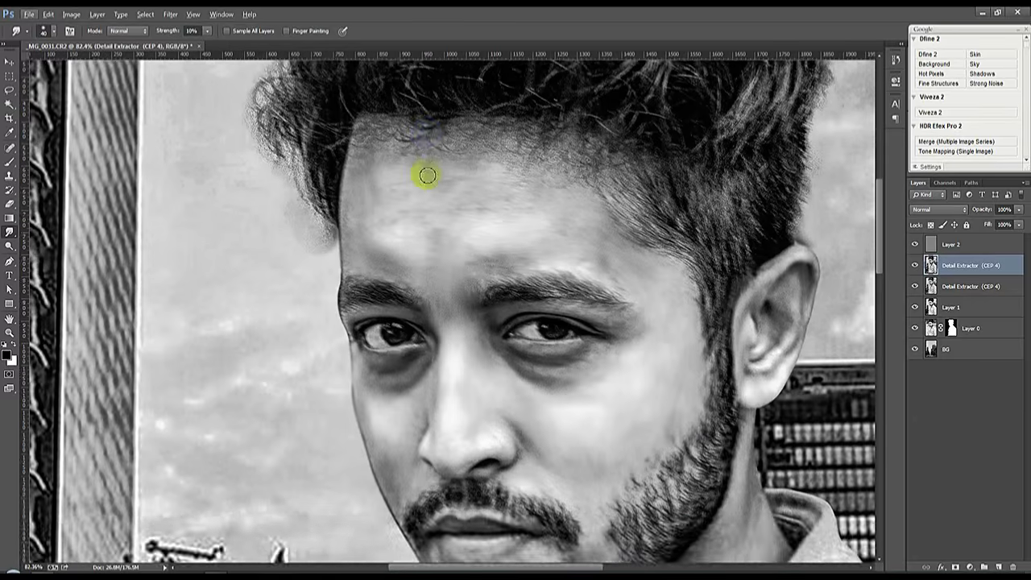
# Smudge the forehead hairline and temple hair, switching to a different brush preset.
pyautogui.moveTo(368, 215); pyautogui.dragTo(476, 227)
pyautogui.moveTo(545, 255); pyautogui.dragTo(679, 320)
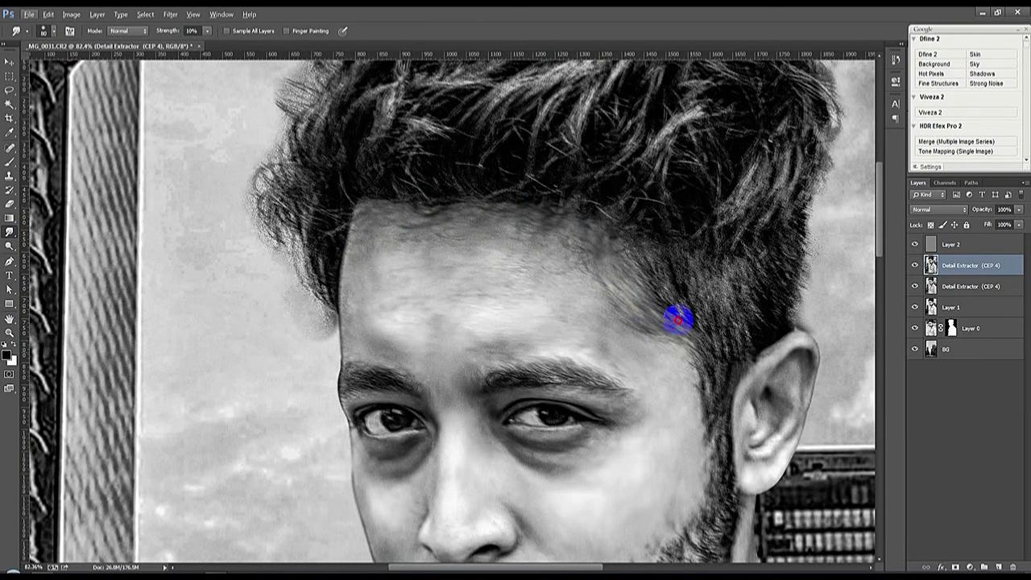
pyautogui.rightClick(636, 271)
pyautogui.click(706, 395)
pyautogui.press('Return')
pyautogui.moveTo(641, 182)
pyautogui.mouseDown()
pyautogui.moveTo(714, 361)
pyautogui.moveTo(709, 269)
pyautogui.moveTo(736, 315)
pyautogui.moveTo(741, 263)
pyautogui.moveTo(803, 237)
pyautogui.moveTo(795, 292)
pyautogui.mouseUp()
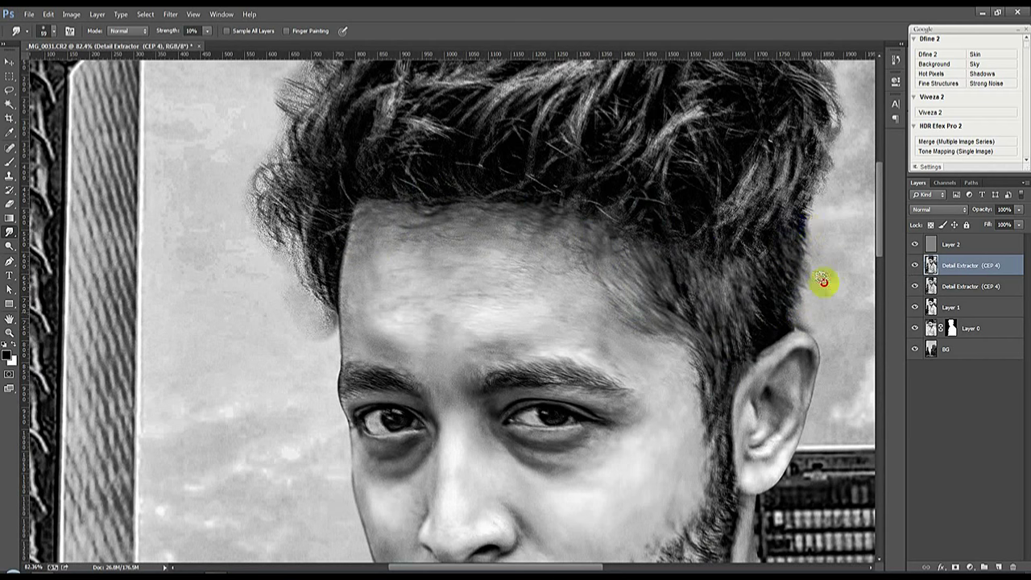
pyautogui.moveTo(837, 148)
pyautogui.mouseDown()
pyautogui.moveTo(810, 152)
pyautogui.moveTo(679, 250)
pyautogui.mouseUp()
# Feather the temple and upper-left hair edges into the sky and pull out the right hair edge.
pyautogui.moveTo(323, 276)
pyautogui.mouseDown()
pyautogui.moveTo(322, 319)
pyautogui.moveTo(290, 318)
pyautogui.mouseUp()
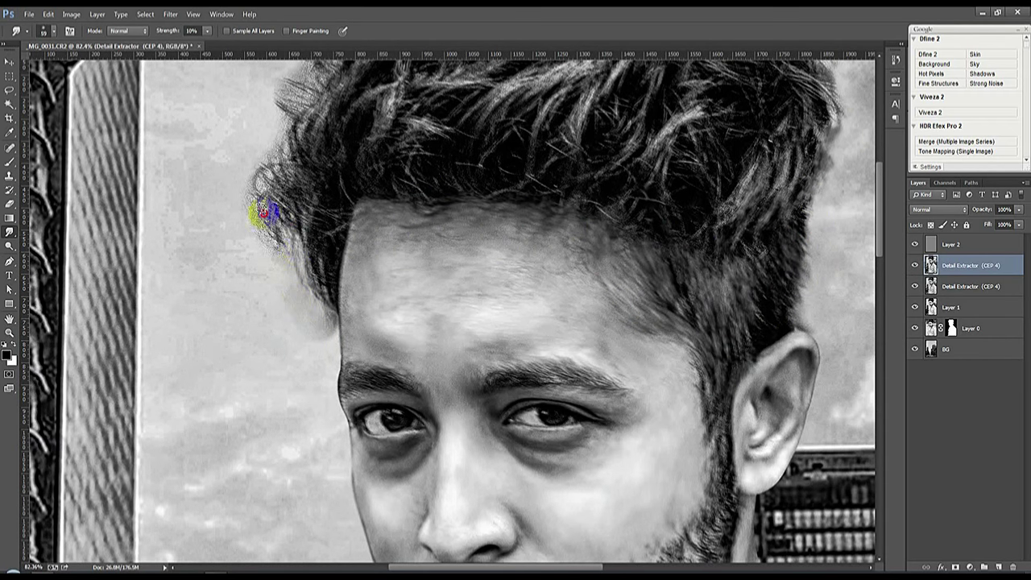
pyautogui.moveTo(279, 226)
pyautogui.mouseDown()
pyautogui.moveTo(239, 167)
pyautogui.moveTo(291, 241)
pyautogui.mouseUp()
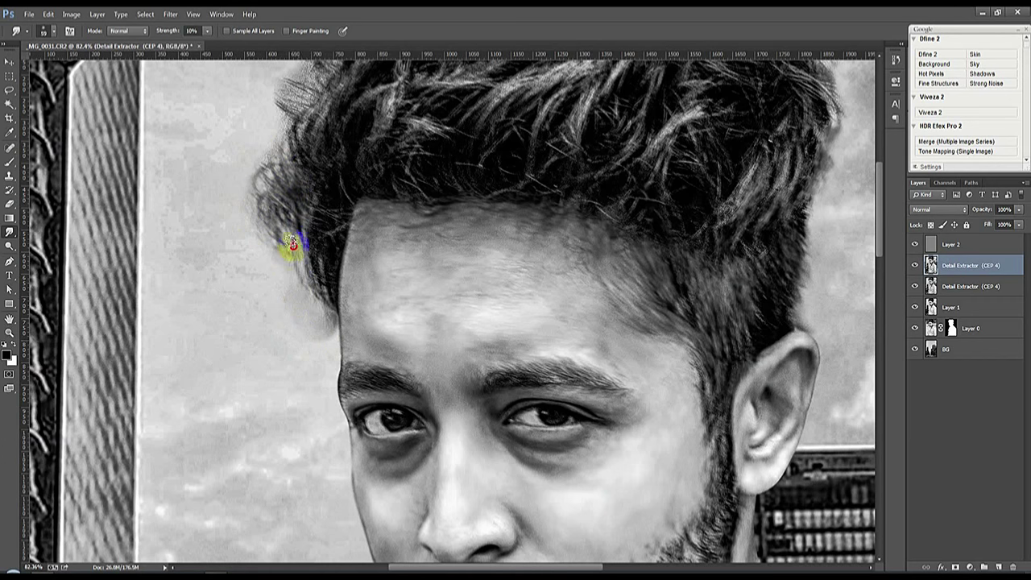
pyautogui.moveTo(331, 325); pyautogui.dragTo(293, 322)
pyautogui.moveTo(287, 161); pyautogui.dragTo(264, 175)
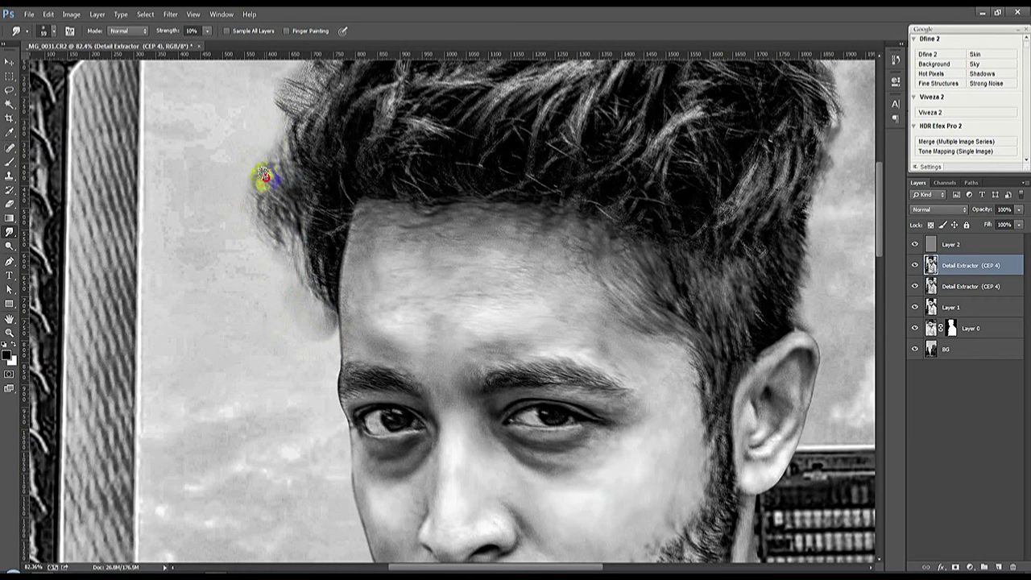
pyautogui.moveTo(306, 66); pyautogui.dragTo(314, 166)
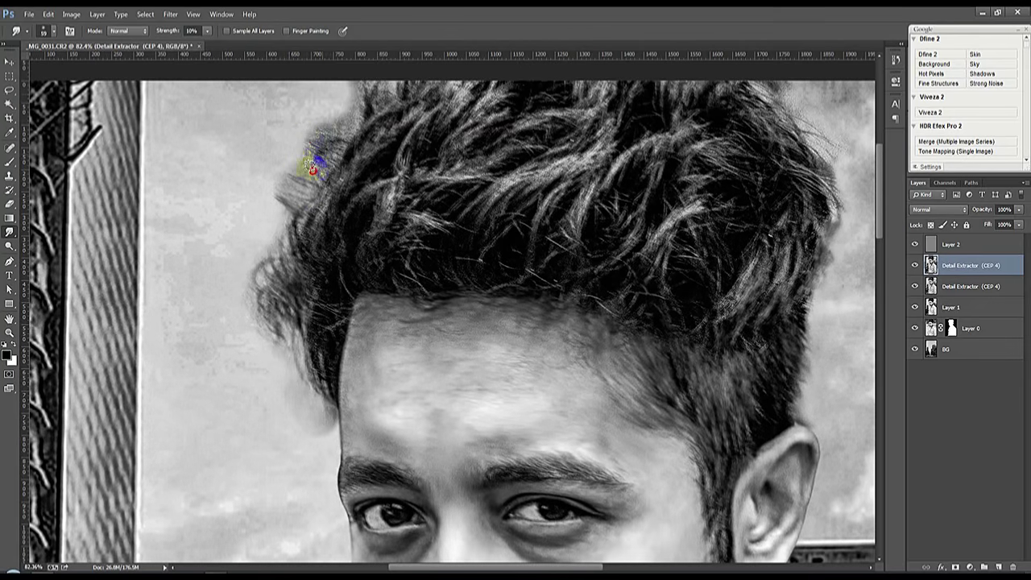
pyautogui.moveTo(318, 119)
pyautogui.mouseDown()
pyautogui.moveTo(314, 149)
pyautogui.moveTo(337, 184)
pyautogui.mouseUp()
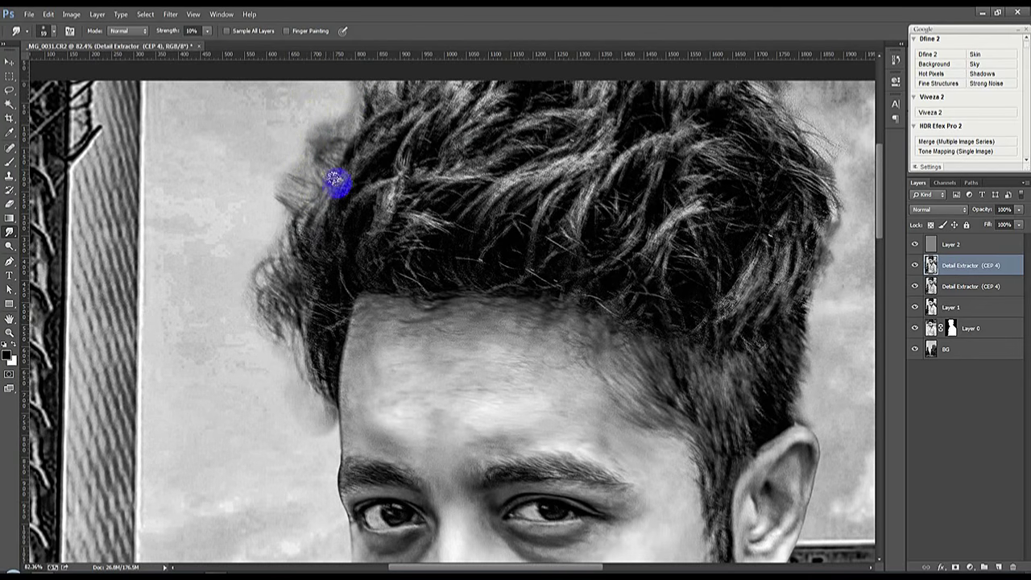
pyautogui.moveTo(860, 169); pyautogui.dragTo(852, 220)
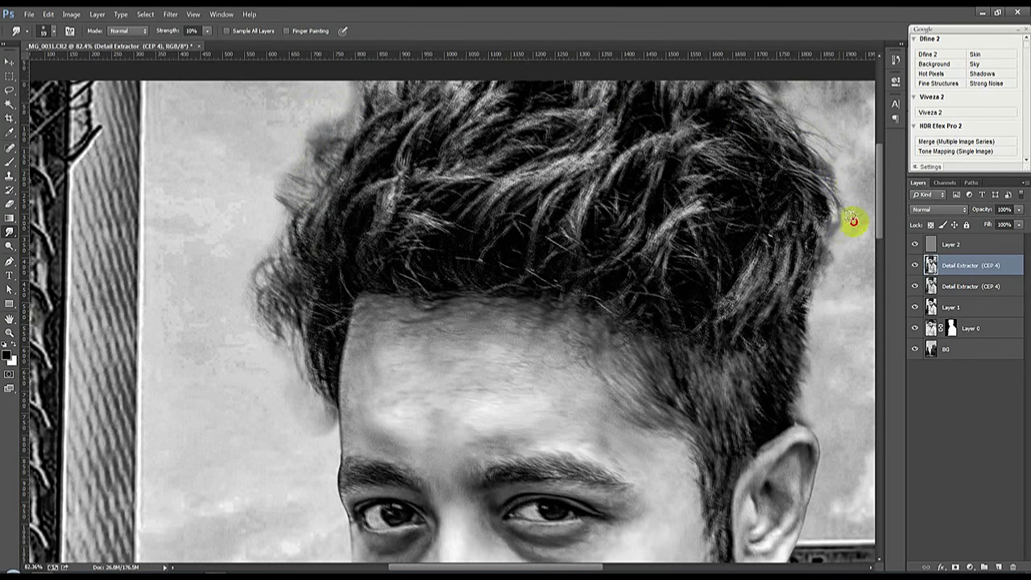
pyautogui.scroll(-5, 572, 237)
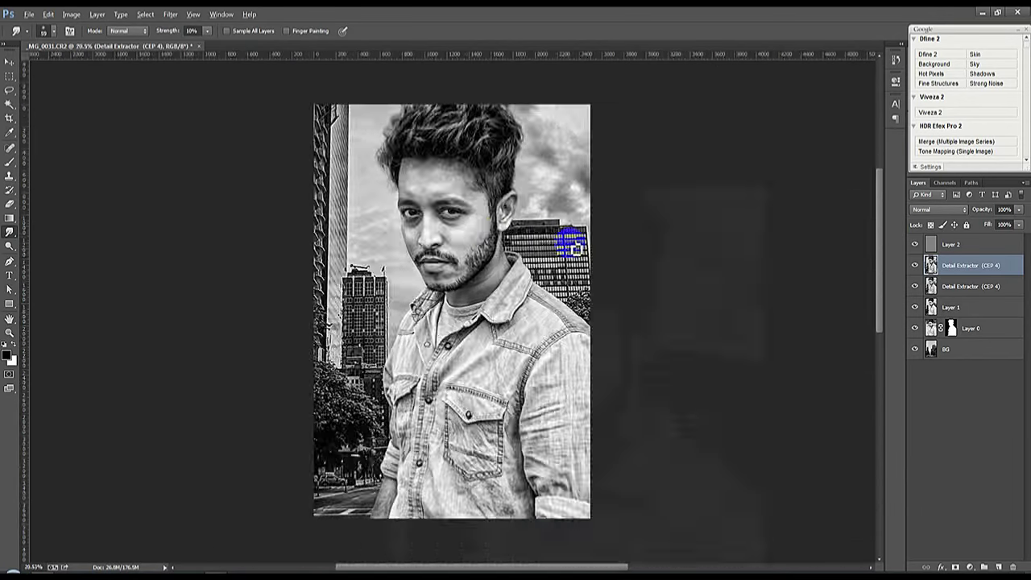
pyautogui.scroll(3, 352, 514)
pyautogui.scroll(2, 352, 514)
# With the Blur tool, soften the edge along the arm and up the shoulder.
pyautogui.scroll(2, 451, 486)
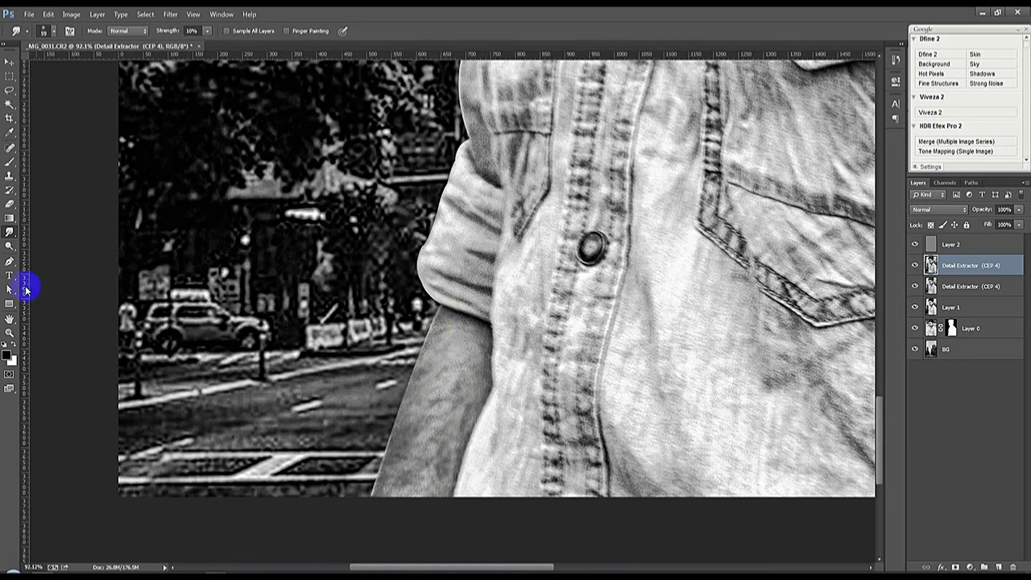
pyautogui.rightClick(11, 234)
pyautogui.click(49, 230)
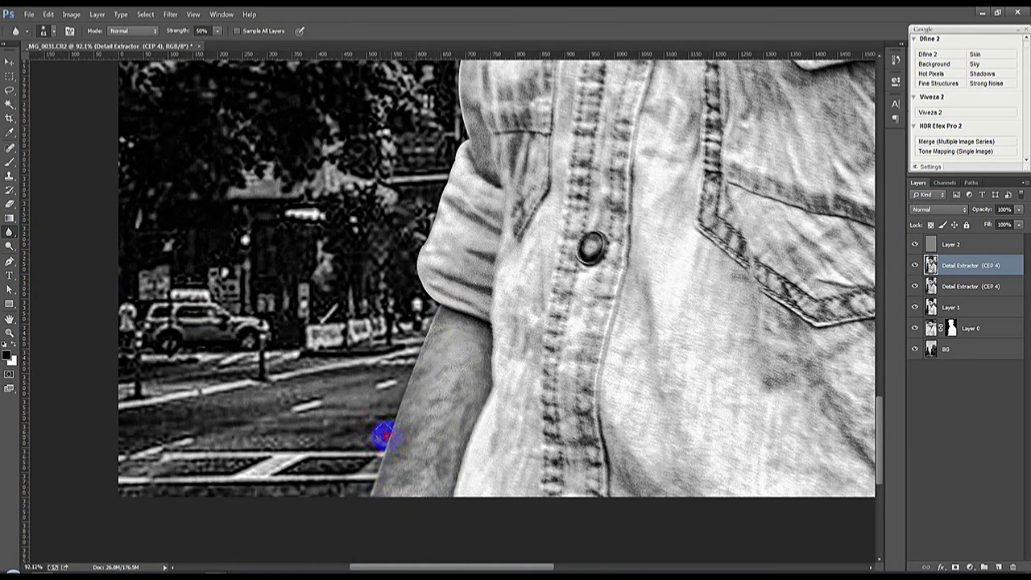
pyautogui.moveTo(419, 305); pyautogui.dragTo(455, 125)
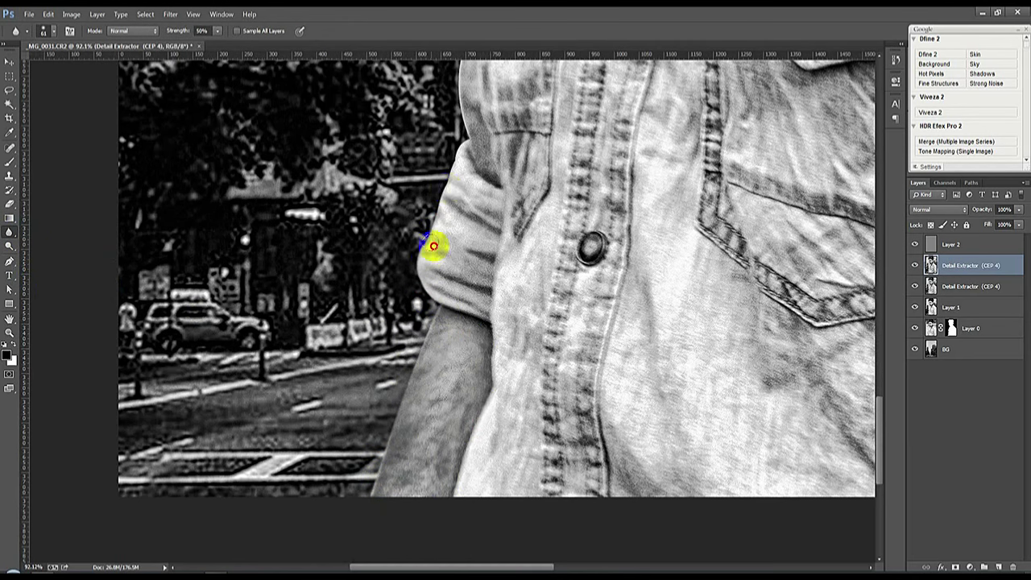
pyautogui.scroll(5, 455, 125)
pyautogui.moveTo(472, 231); pyautogui.dragTo(454, 88)
pyautogui.scroll(5, 471, 258)
pyautogui.moveTo(471, 257); pyautogui.dragTo(451, 175)
# Soften the jacket outline against the buildings and the edge around the collar.
pyautogui.scroll(5, 451, 175)
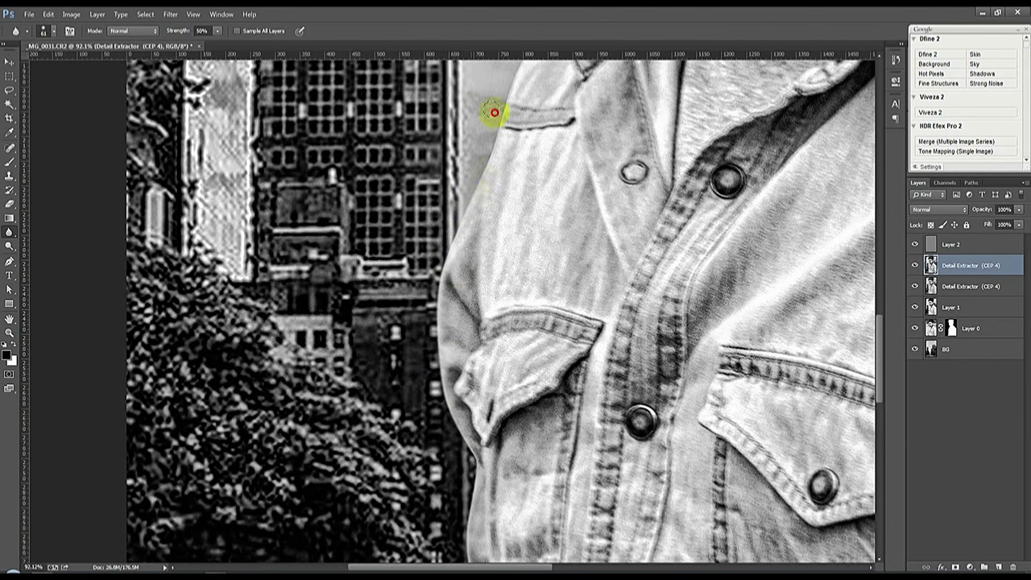
pyautogui.scroll(5, 483, 202)
pyautogui.moveTo(513, 164); pyautogui.dragTo(562, 91)
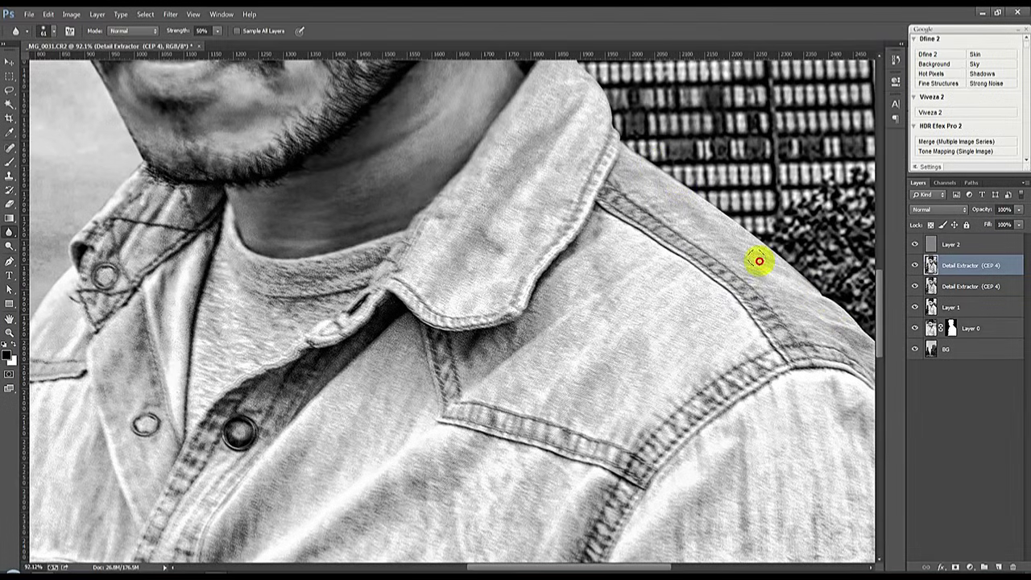
pyautogui.moveTo(600, 243); pyautogui.dragTo(538, 237)
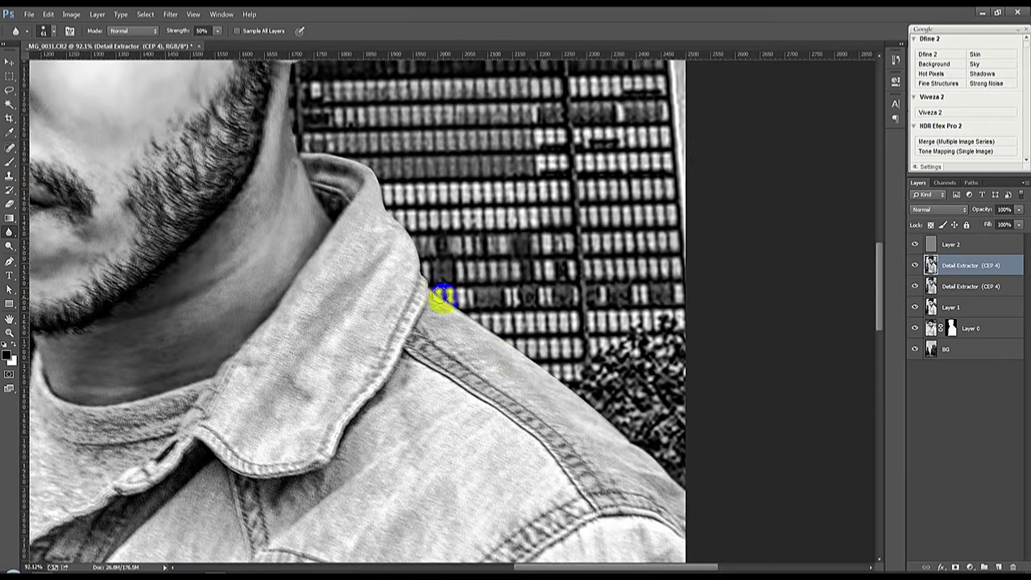
pyautogui.moveTo(437, 295); pyautogui.dragTo(373, 183)
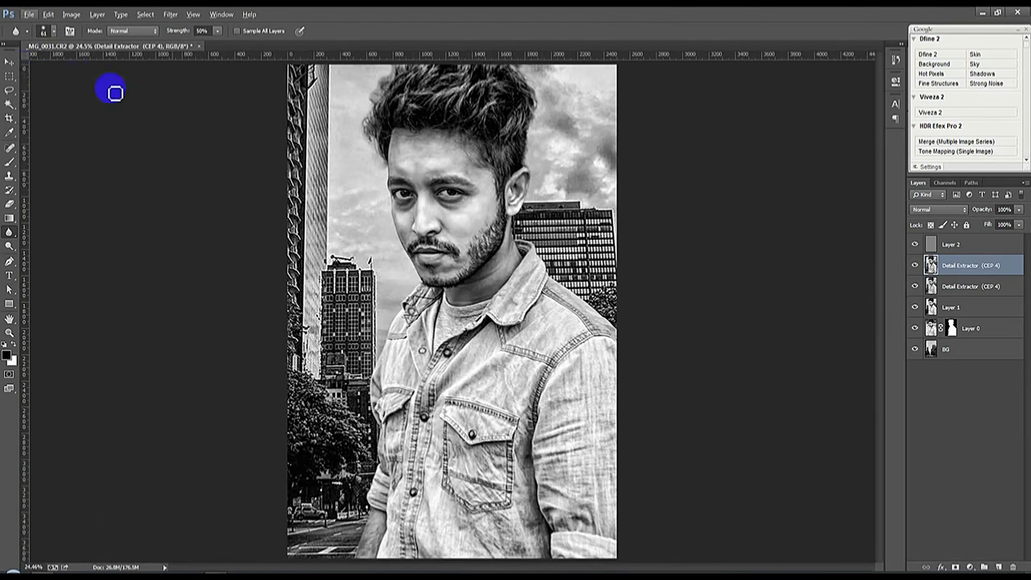
# Add a Levels adjustment above Layer 2 with inputs 21, 0.96 and 232.
pyautogui.press('v')
pyautogui.click(952, 244)
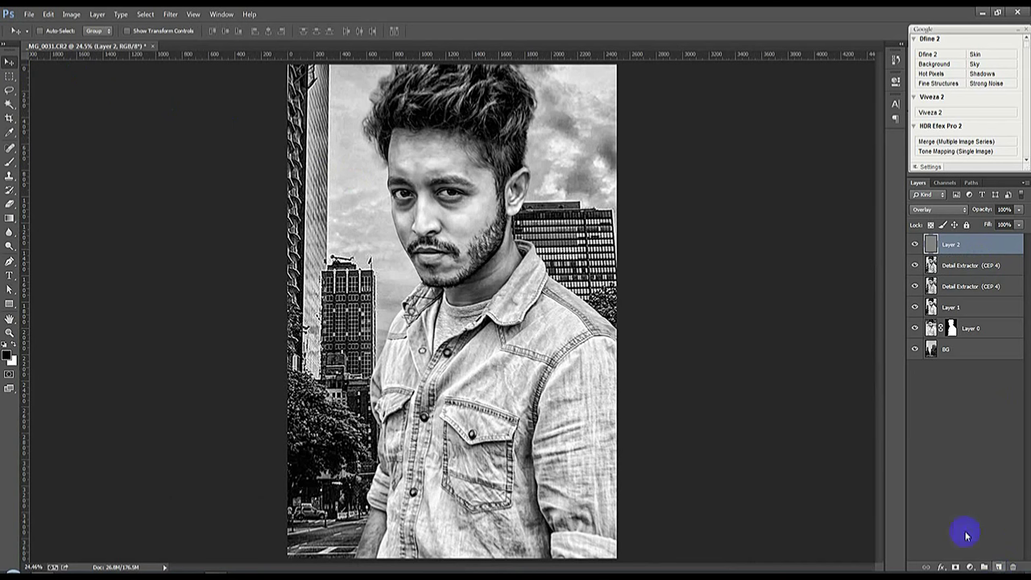
pyautogui.click(969, 568)
pyautogui.click(893, 392)
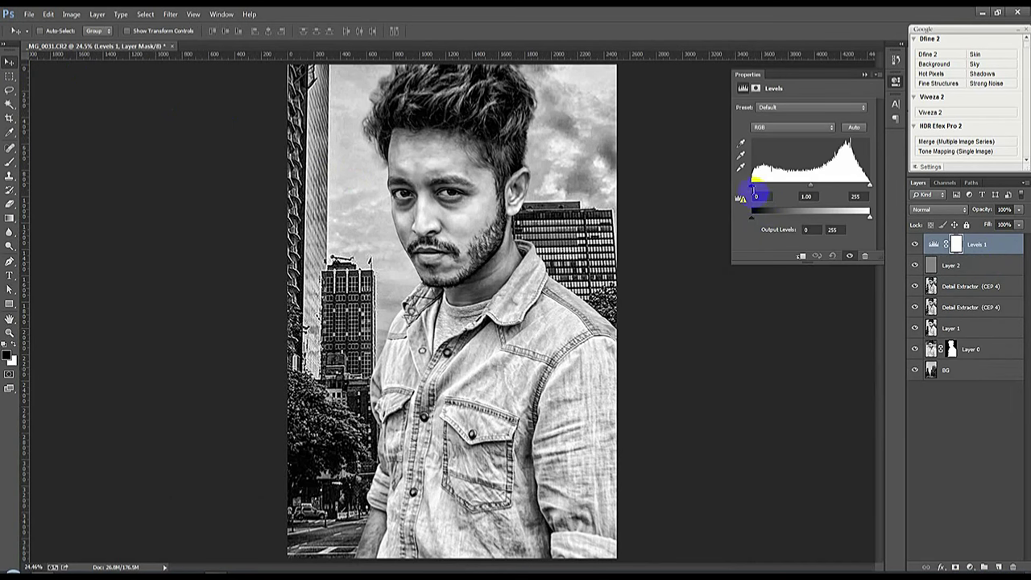
pyautogui.moveTo(755, 191); pyautogui.dragTo(759, 189)
pyautogui.moveTo(869, 187); pyautogui.dragTo(815, 187)
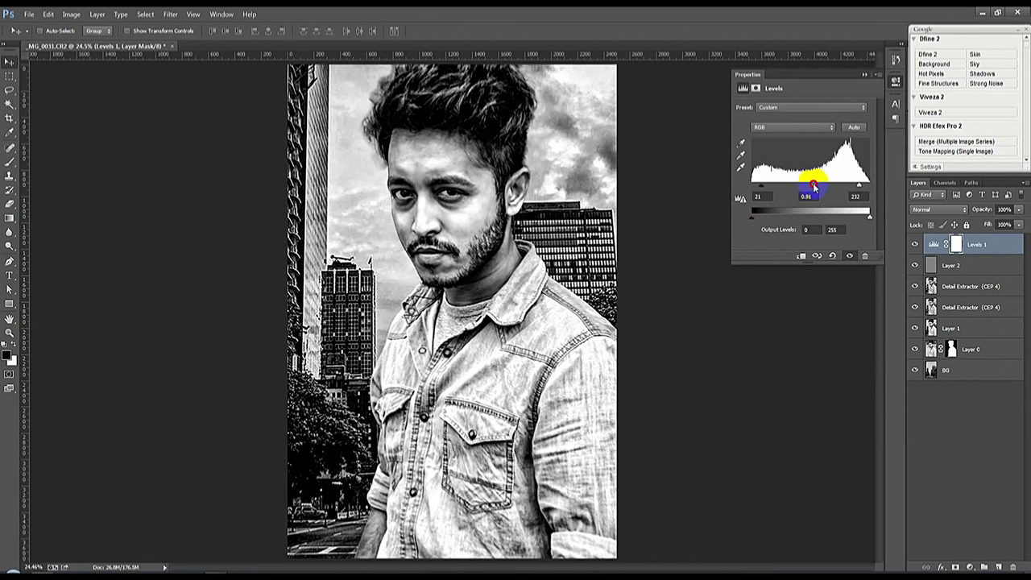
pyautogui.click(864, 74)
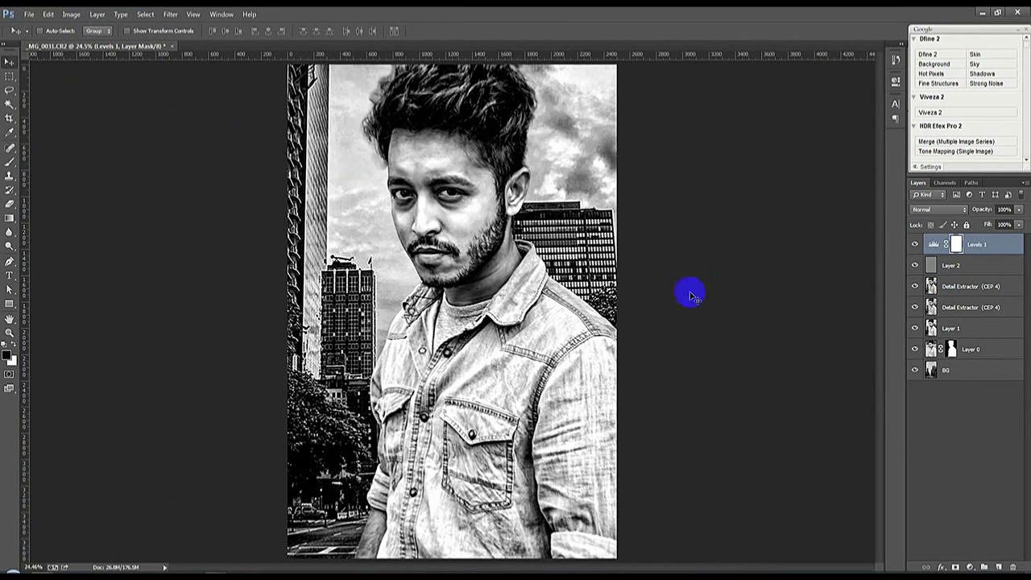
# Stamp all visible layers into a new Layer 3 and run Apply Image on it.
pyautogui.hotkey('ctrl', 'shift', 'alt', 'e')
pyautogui.click(71, 14)
pyautogui.click(100, 168)
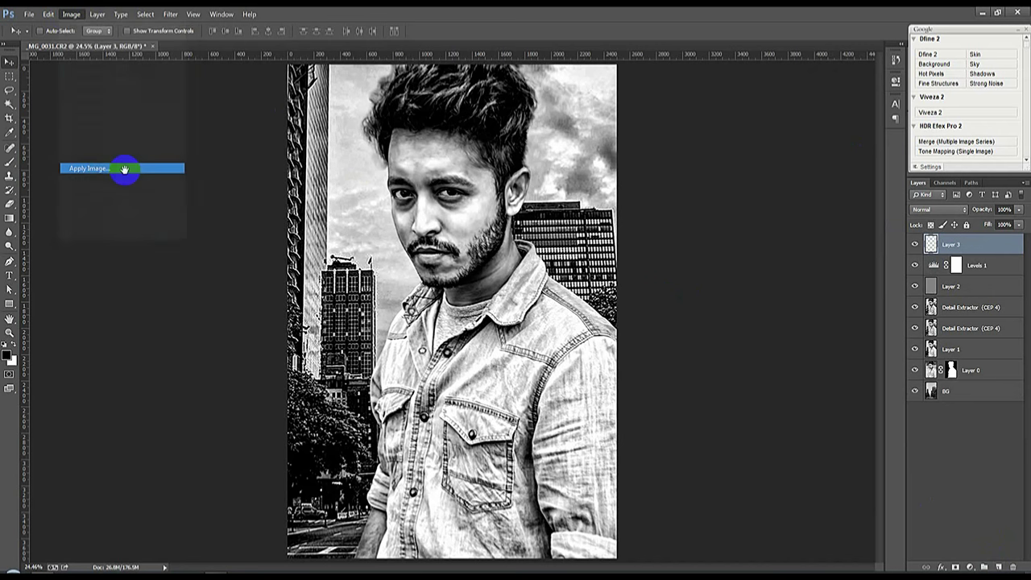
pyautogui.click(606, 169)
pyautogui.click(171, 14)
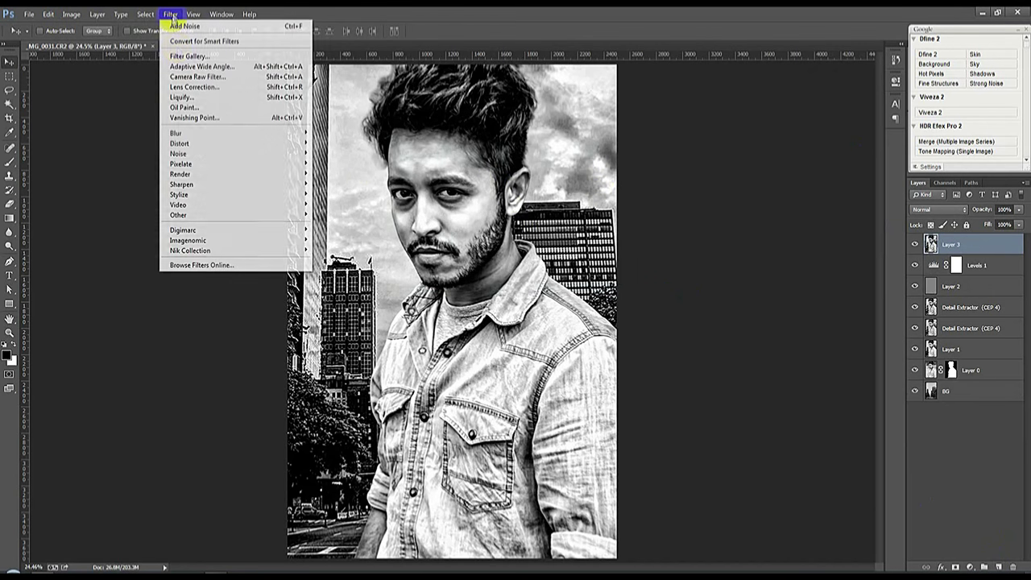
# In Camera Raw, add a -73 vignette and tone-curve tweaks: Darks -11, Shadows +33, Highlights +18.
pyautogui.click(189, 78)
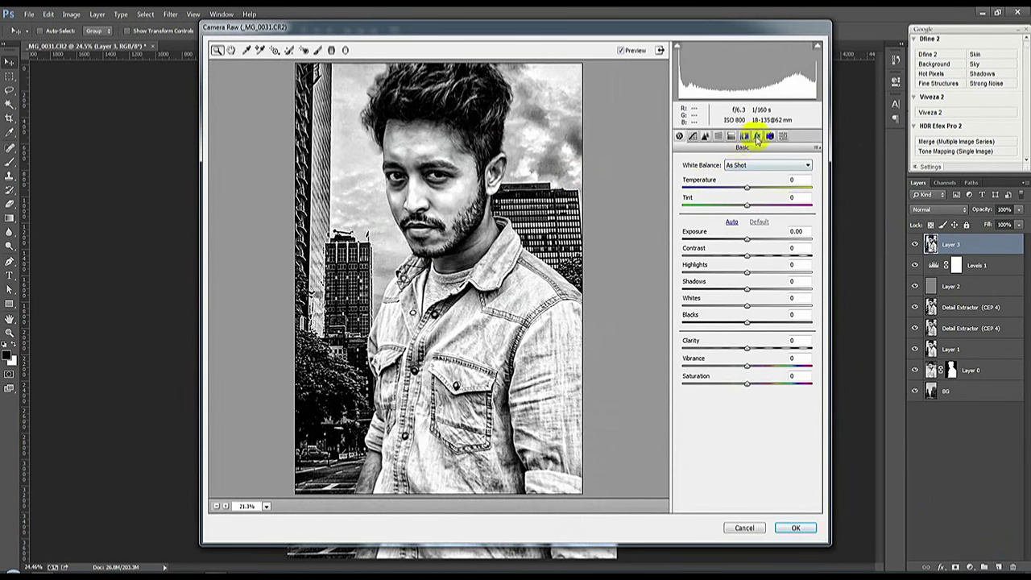
pyautogui.click(757, 139)
pyautogui.moveTo(748, 272); pyautogui.dragTo(700, 287)
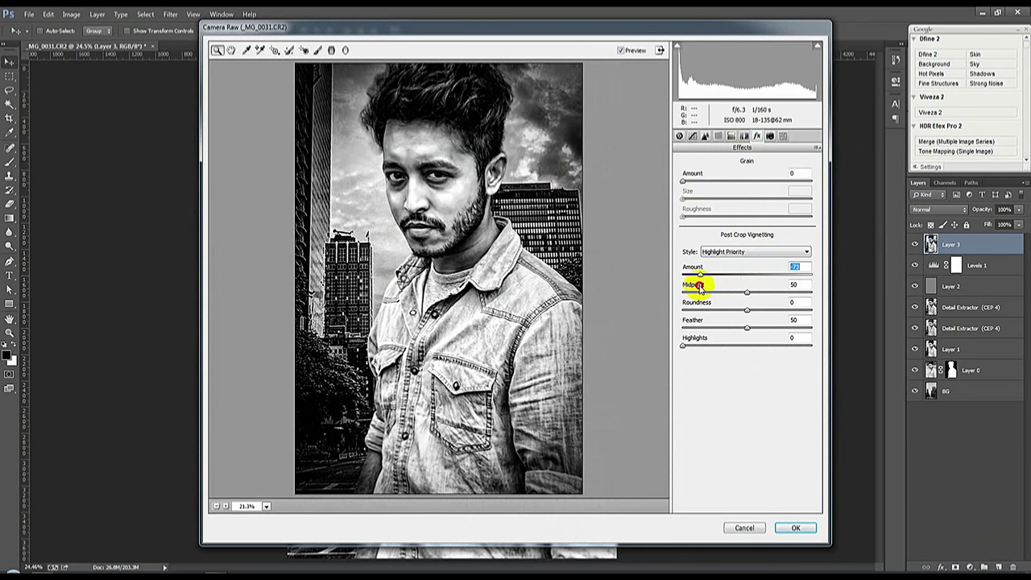
pyautogui.click(692, 136)
pyautogui.moveTo(747, 367)
pyautogui.mouseDown()
pyautogui.moveTo(782, 379)
pyautogui.moveTo(743, 382)
pyautogui.moveTo(778, 385)
pyautogui.moveTo(768, 381)
pyautogui.mouseUp()
pyautogui.moveTo(760, 330)
pyautogui.mouseDown()
pyautogui.moveTo(731, 349)
pyautogui.moveTo(766, 346)
pyautogui.moveTo(736, 349)
pyautogui.mouseUp()
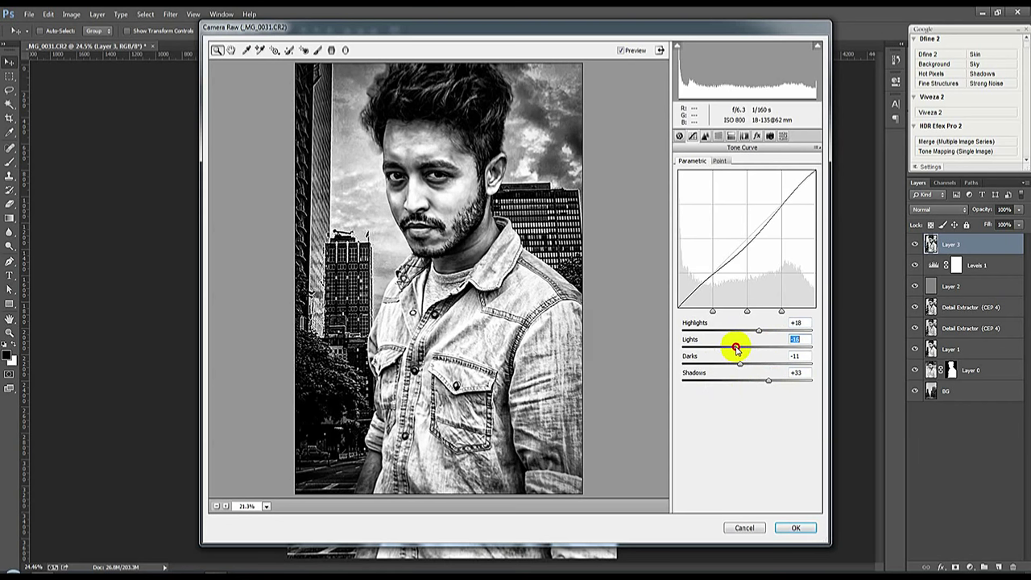
# Set Exposure to +0.15, Whites to +50 and add Clarity in Basic, then apply the filter.
pyautogui.click(679, 135)
pyautogui.moveTo(747, 239)
pyautogui.mouseDown()
pyautogui.moveTo(757, 240)
pyautogui.moveTo(743, 237)
pyautogui.moveTo(735, 256)
pyautogui.moveTo(721, 256)
pyautogui.mouseUp()
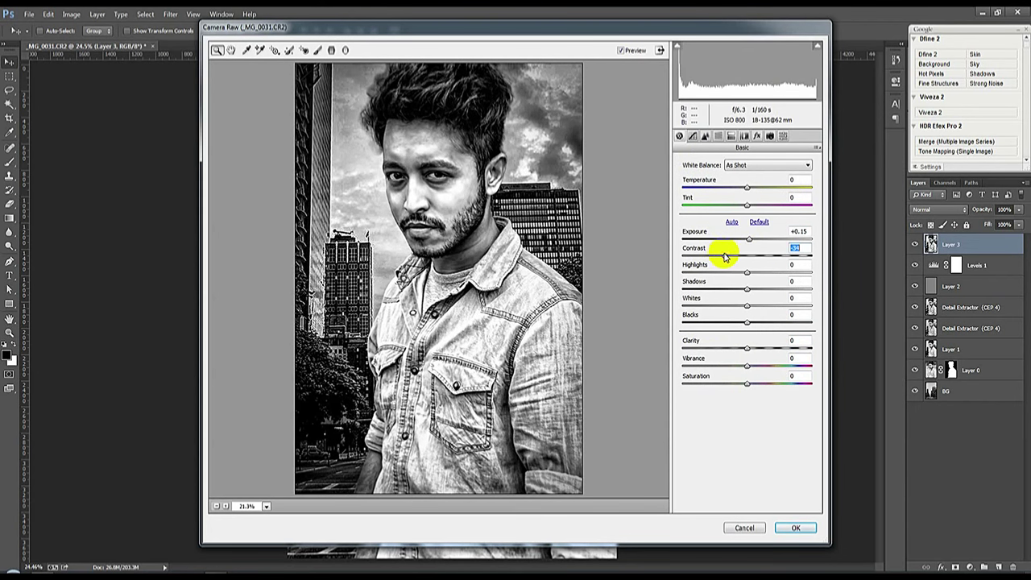
pyautogui.moveTo(747, 306)
pyautogui.mouseDown()
pyautogui.moveTo(728, 306)
pyautogui.moveTo(778, 306)
pyautogui.mouseUp()
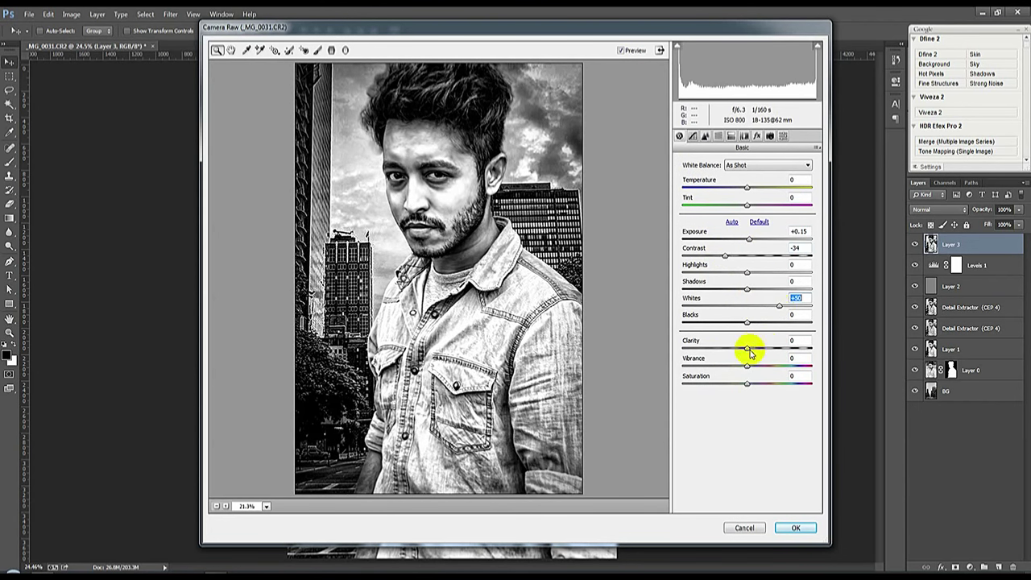
pyautogui.moveTo(748, 349); pyautogui.dragTo(767, 349)
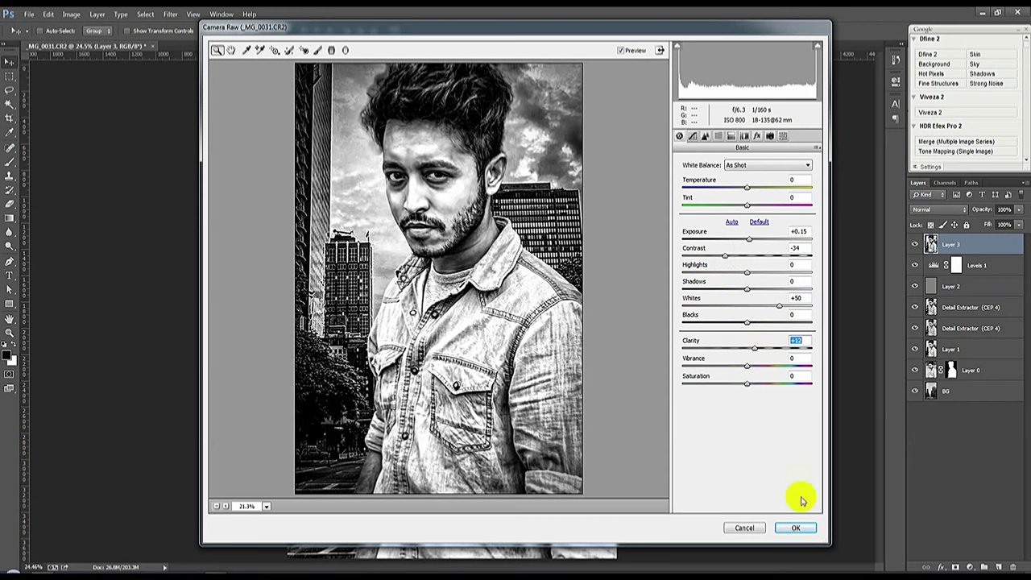
pyautogui.click(795, 528)
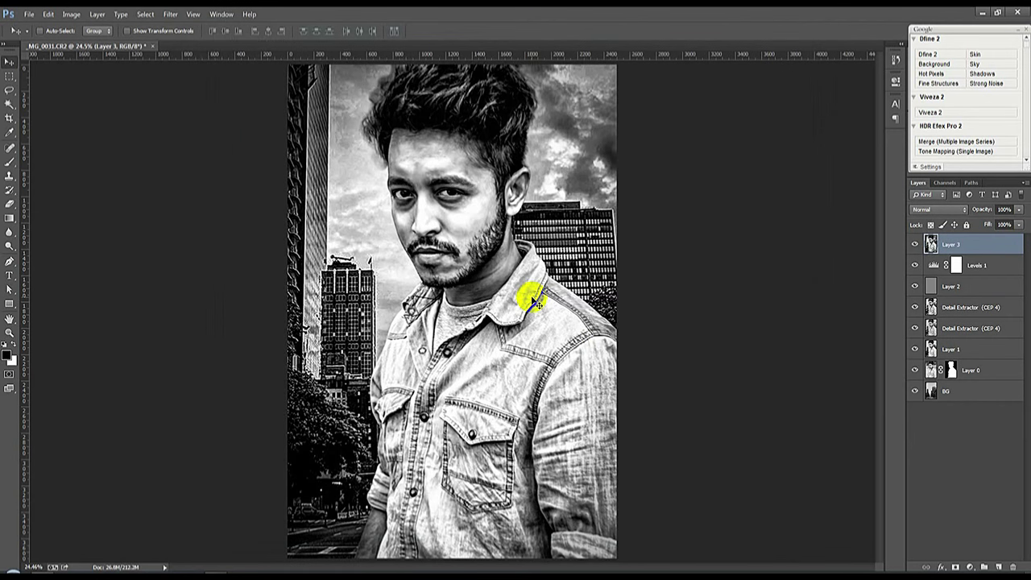
# Paint a soft magenta glow with a white core over the chest on a new Screen-blended Layer 4.
pyautogui.click(998, 567)
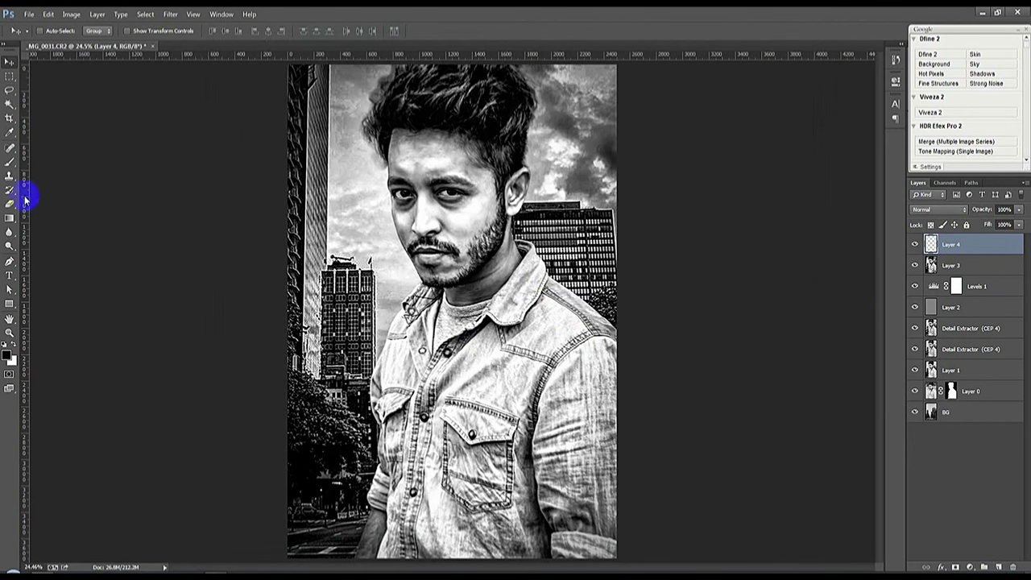
pyautogui.click(10, 161)
pyautogui.click(9, 358)
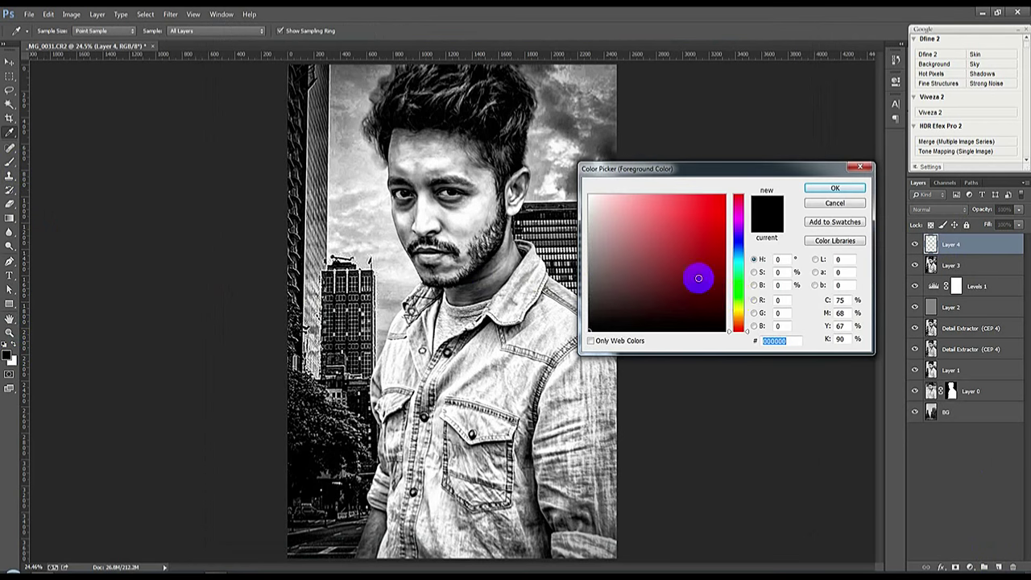
pyautogui.click(731, 210)
pyautogui.moveTo(731, 211); pyautogui.dragTo(729, 192)
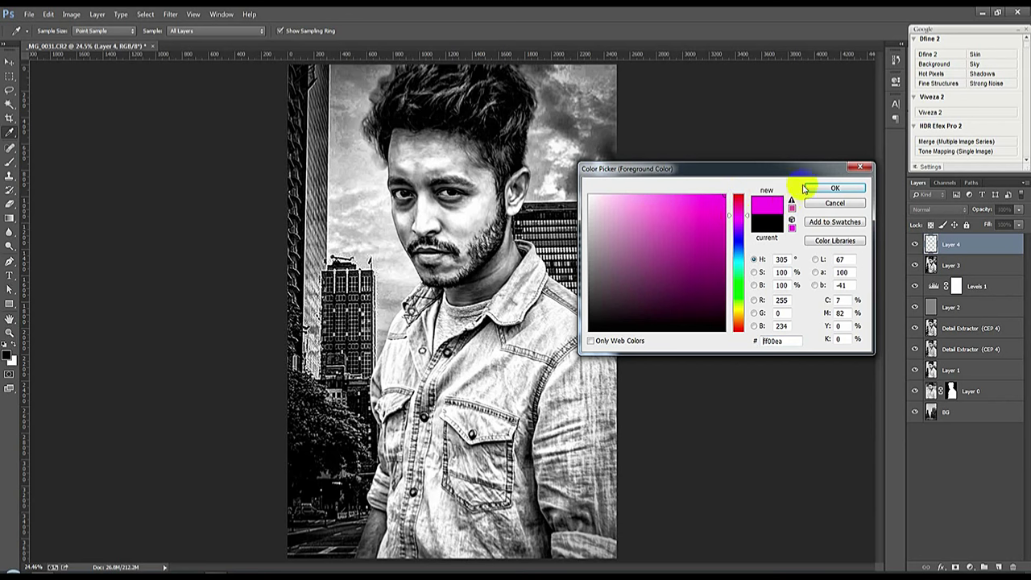
pyautogui.click(833, 188)
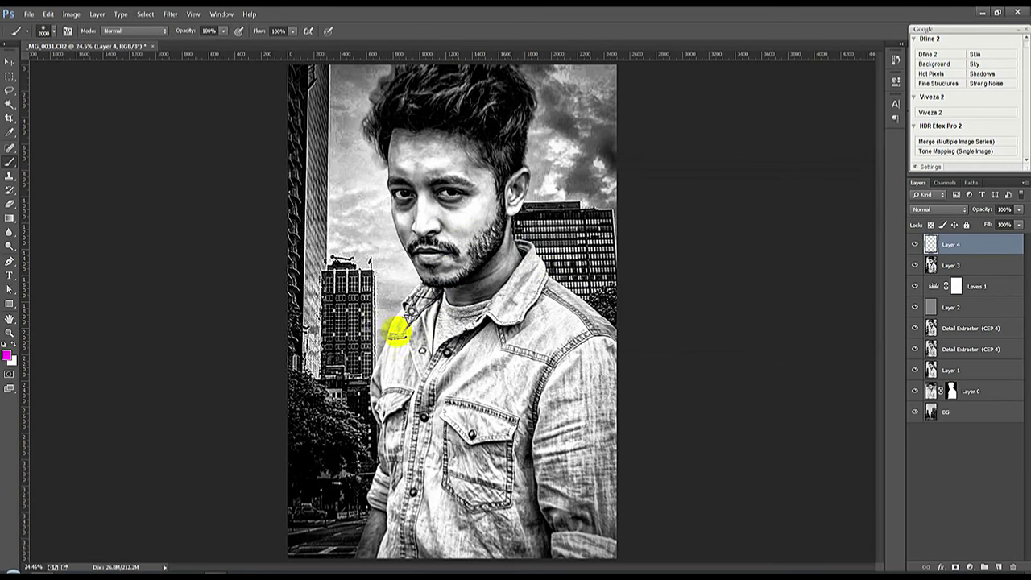
pyautogui.click(454, 389)
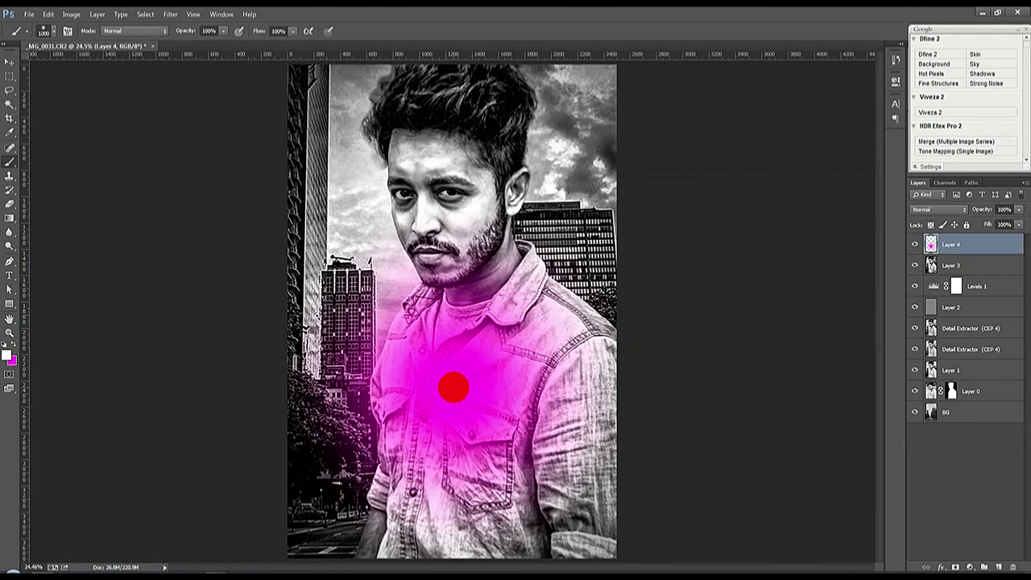
pyautogui.press('[')
pyautogui.press('[')
pyautogui.click(10, 359)
pyautogui.click(456, 385)
pyautogui.click(963, 212)
pyautogui.click(934, 295)
# Resize the magenta glow and move it up over the hair.
pyautogui.click(11, 62)
pyautogui.moveTo(490, 356)
pyautogui.mouseDown()
pyautogui.moveTo(445, 270)
pyautogui.moveTo(414, 328)
pyautogui.mouseUp()
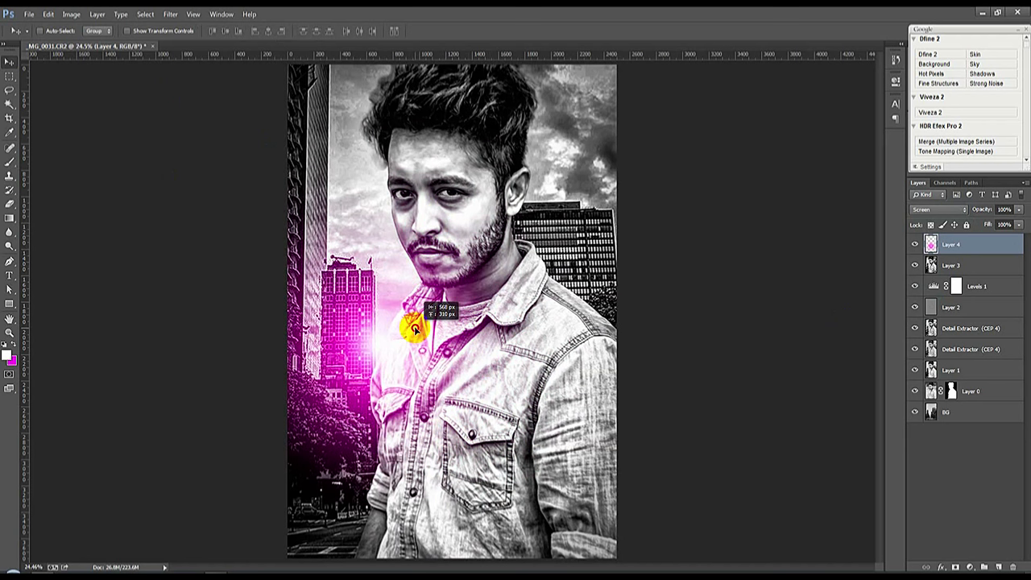
pyautogui.hotkey('ctrl', 't')
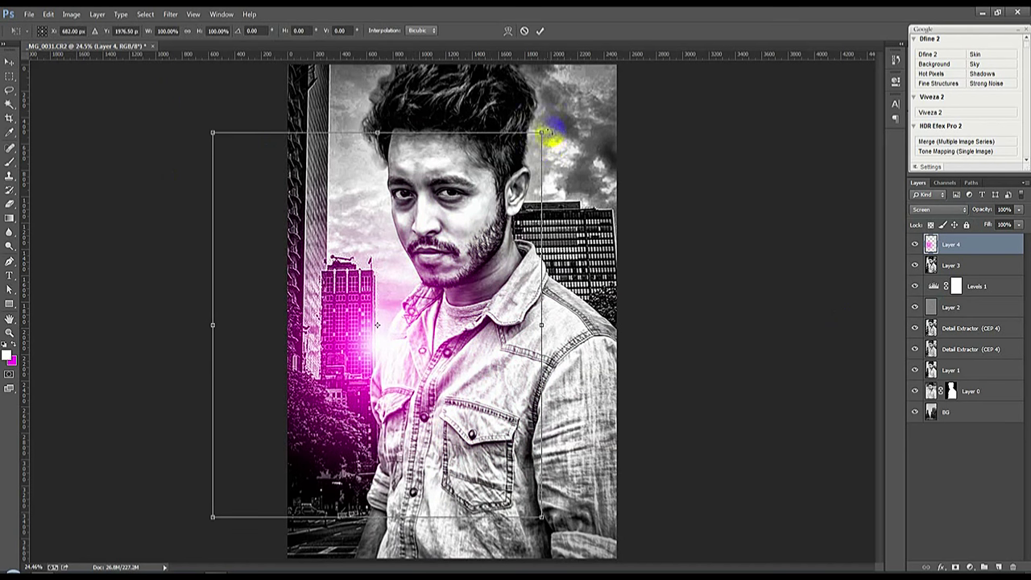
pyautogui.moveTo(553, 131); pyautogui.dragTo(634, 68)
pyautogui.moveTo(534, 213); pyautogui.dragTo(542, 184)
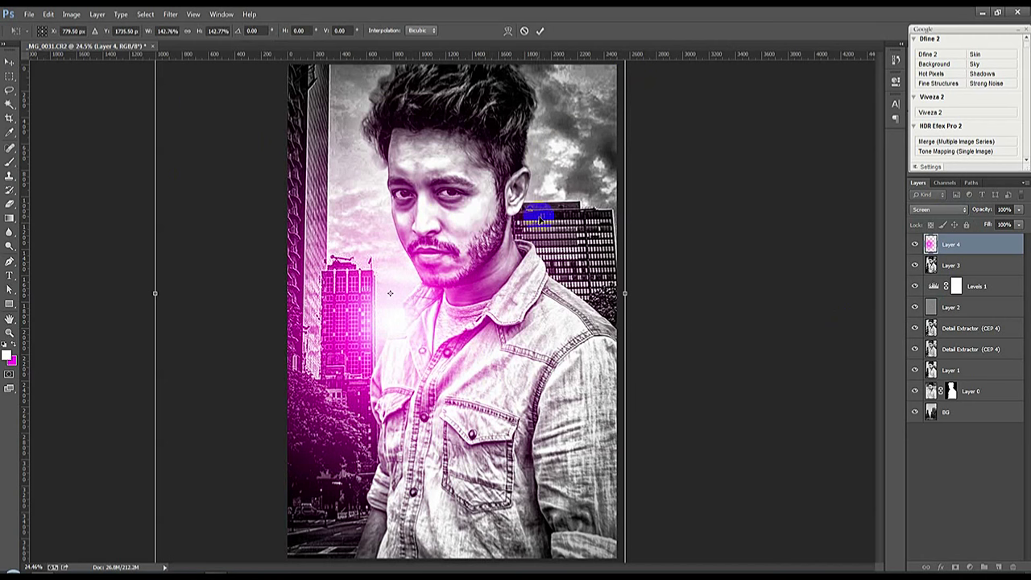
pyautogui.hotkey('ctrl', '0')
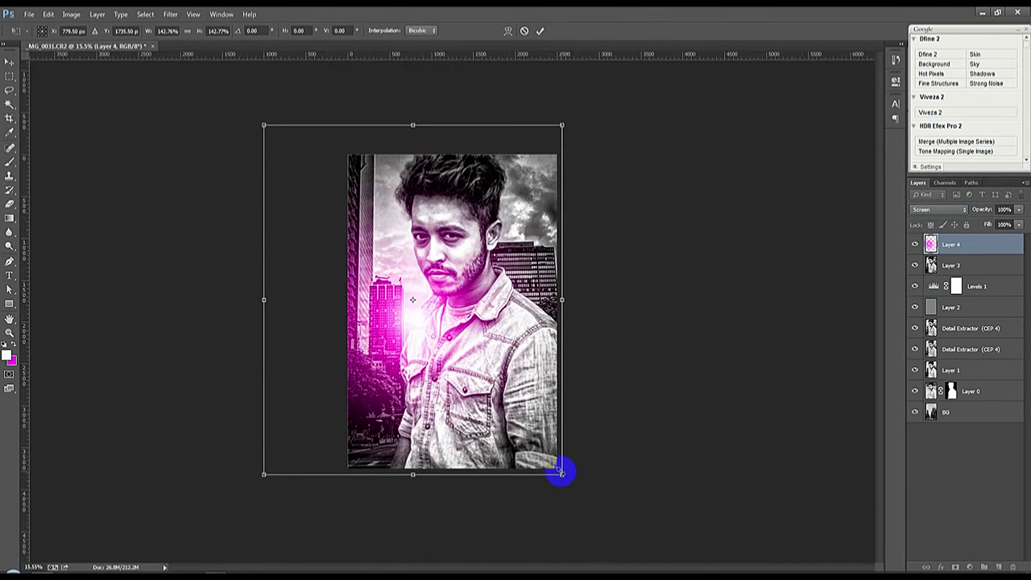
pyautogui.moveTo(562, 472); pyautogui.dragTo(466, 322)
pyautogui.hotkey('ctrl', '0')
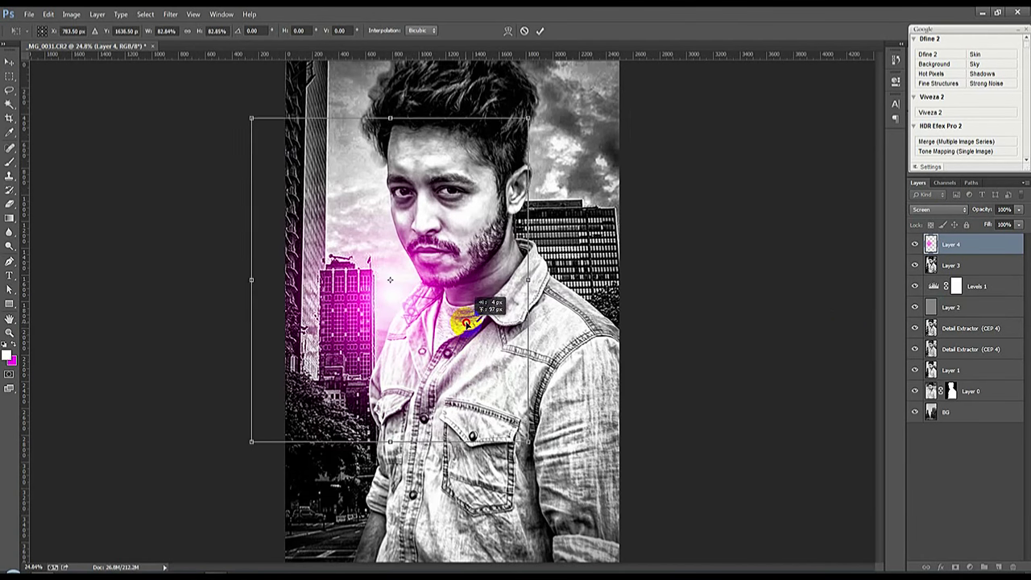
pyautogui.press('Return')
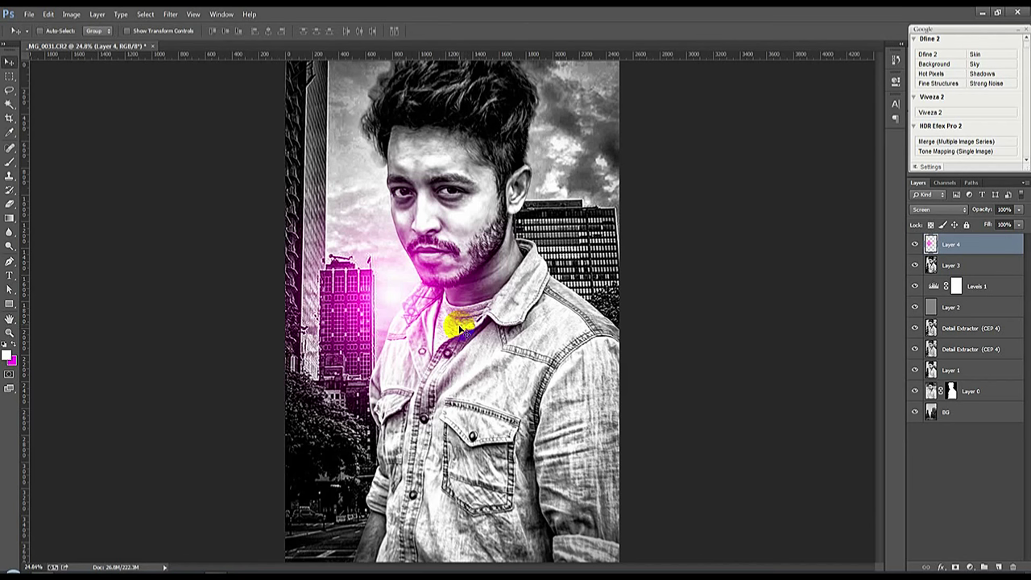
pyautogui.moveTo(461, 329)
pyautogui.mouseDown()
pyautogui.moveTo(565, 183)
pyautogui.moveTo(564, 216)
pyautogui.moveTo(563, 142)
pyautogui.mouseUp()
# Duplicate the glow, enlarge the copy to about 143% and move it toward the upper-right sky.
pyautogui.hotkey('ctrl', 'j')
pyautogui.hotkey('ctrl', '-')
pyautogui.hotkey('ctrl', 't')
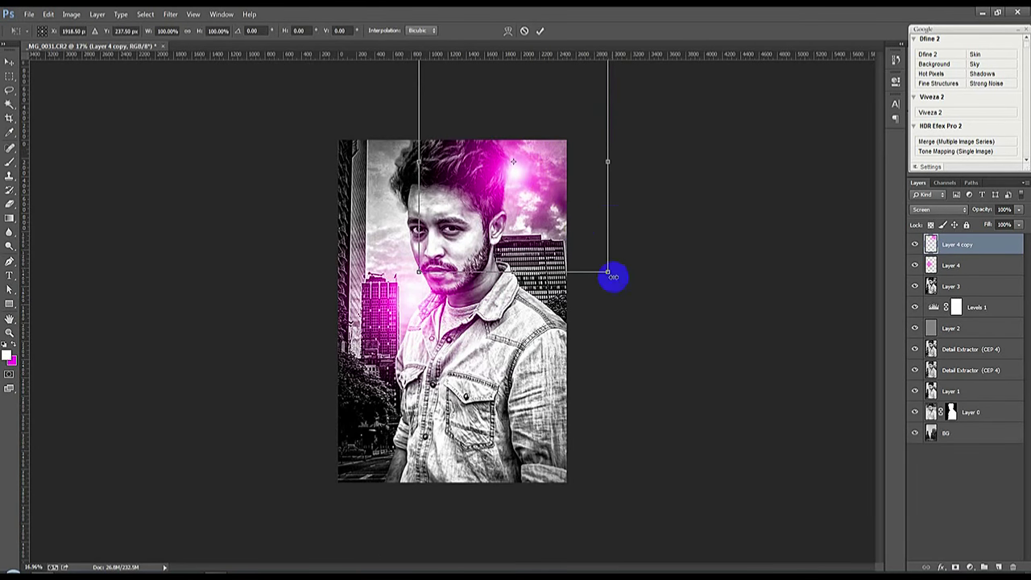
pyautogui.moveTo(609, 274); pyautogui.dragTo(614, 282)
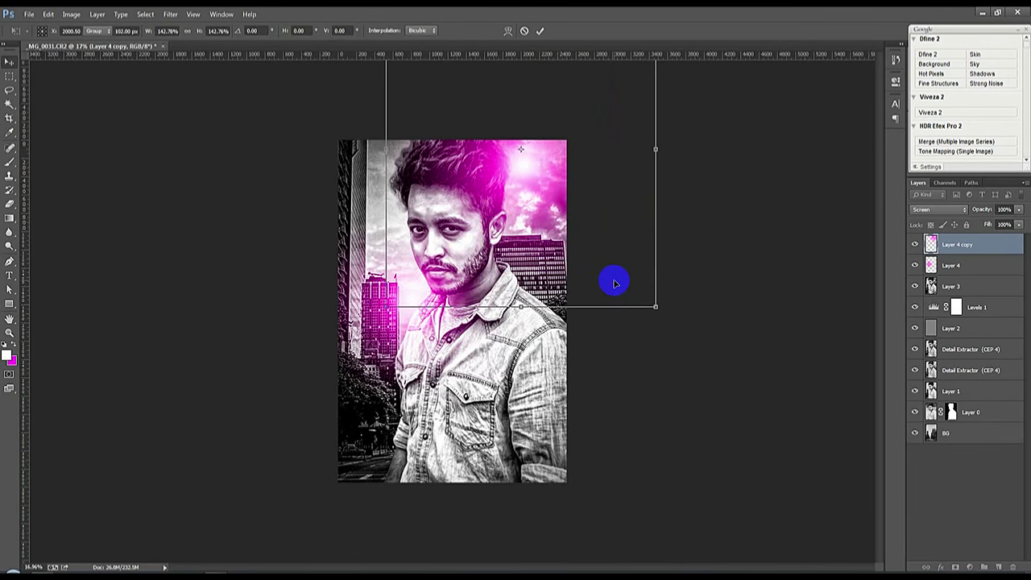
pyautogui.press('Return')
pyautogui.hotkey('ctrl', '+')
pyautogui.moveTo(559, 210); pyautogui.dragTo(569, 217)
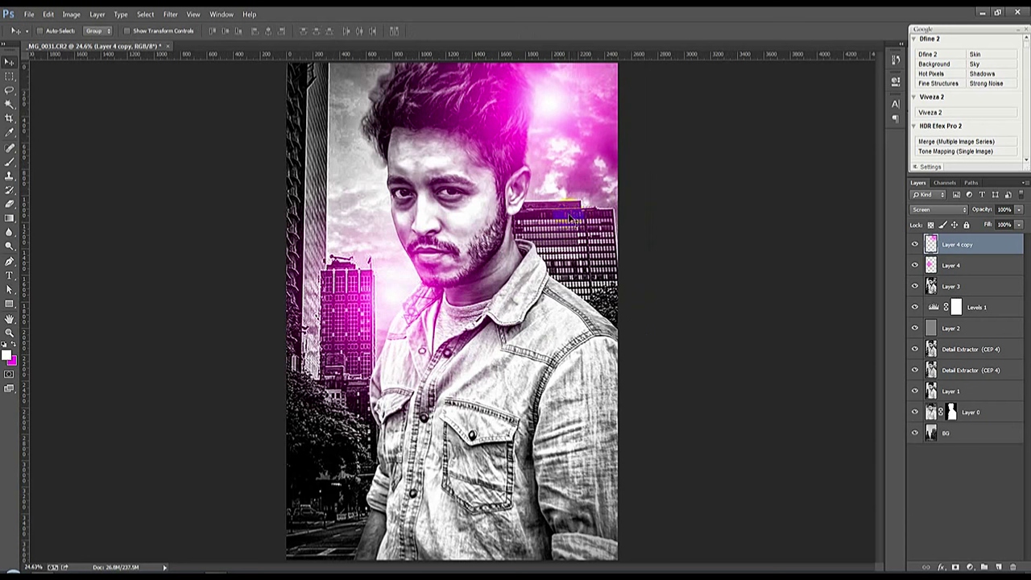
# Turn the Layer 4 copy glow blue with Hue/Saturation at Hue -86, Saturation +100.
pyautogui.click(71, 14)
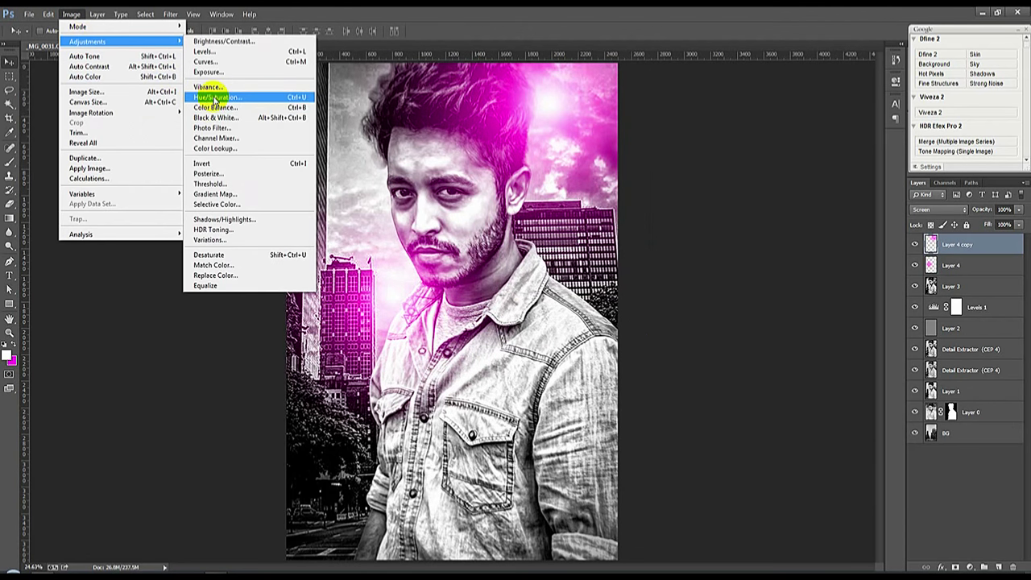
pyautogui.click(229, 95)
pyautogui.moveTo(201, 151); pyautogui.dragTo(672, 211)
pyautogui.moveTo(647, 283)
pyautogui.mouseDown()
pyautogui.moveTo(596, 287)
pyautogui.moveTo(626, 288)
pyautogui.moveTo(615, 288)
pyautogui.moveTo(670, 315)
pyautogui.moveTo(700, 311)
pyautogui.mouseUp()
pyautogui.moveTo(648, 335)
pyautogui.mouseDown()
pyautogui.moveTo(639, 340)
pyautogui.moveTo(649, 338)
pyautogui.mouseUp()
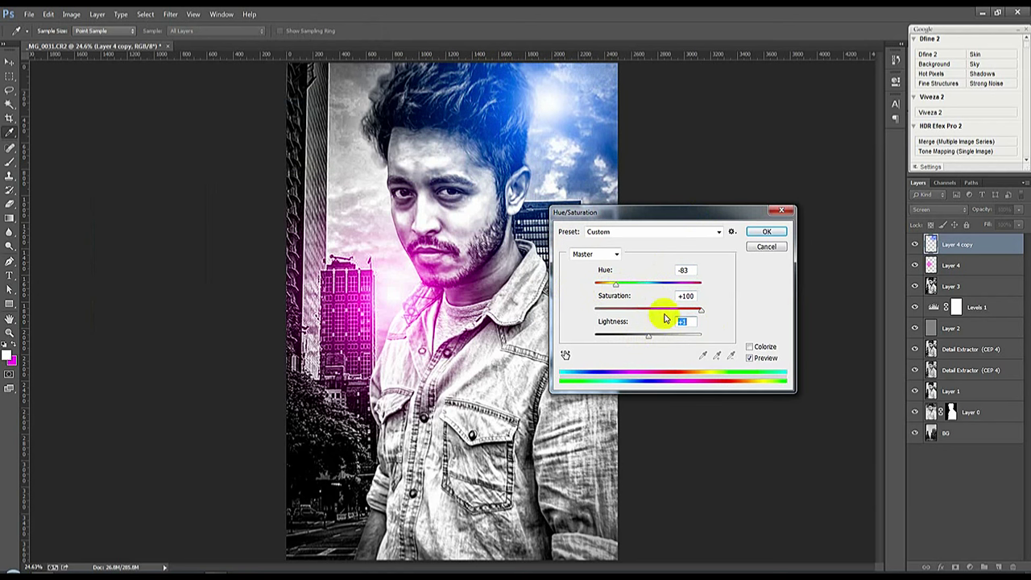
pyautogui.moveTo(617, 284); pyautogui.dragTo(617, 285)
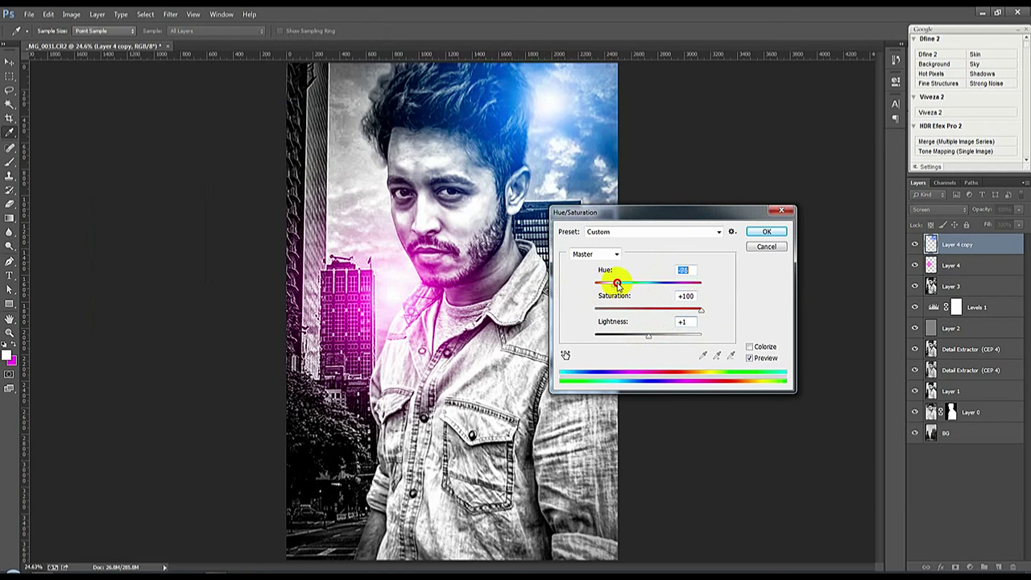
pyautogui.click(767, 231)
# Enlarge the blue glow with Free Transform, stretching it left and down.
pyautogui.hotkey('ctrl', '-')
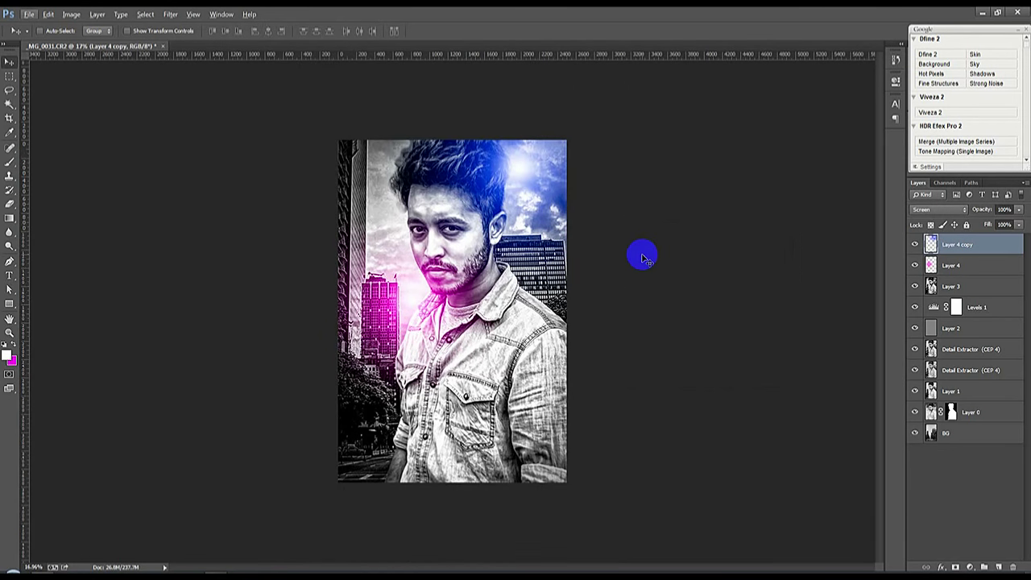
pyautogui.scroll(2, 642, 257)
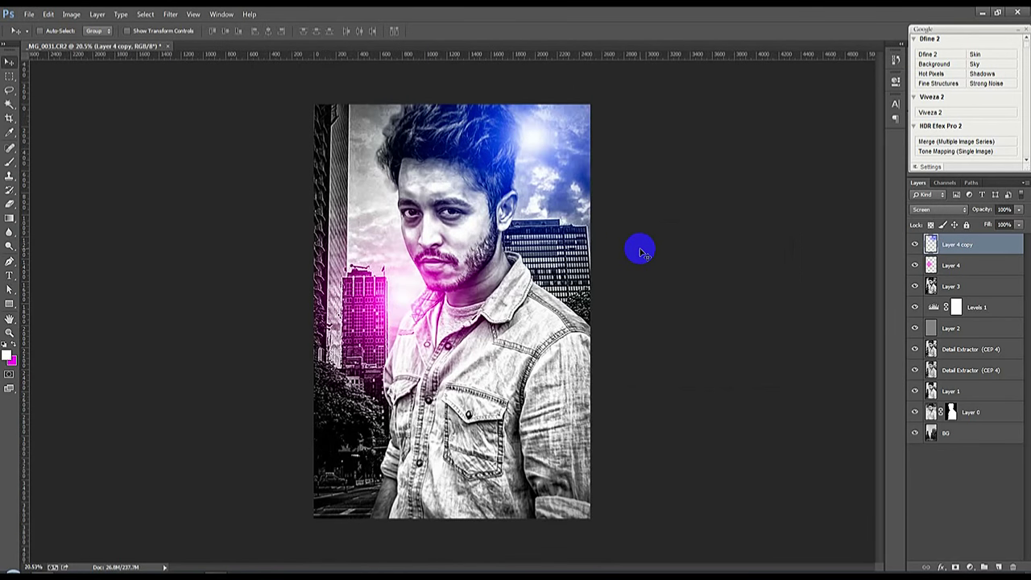
pyautogui.hotkey('ctrl', 't')
pyautogui.moveTo(689, 310)
pyautogui.mouseDown()
pyautogui.moveTo(775, 398)
pyautogui.moveTo(764, 326)
pyautogui.mouseUp()
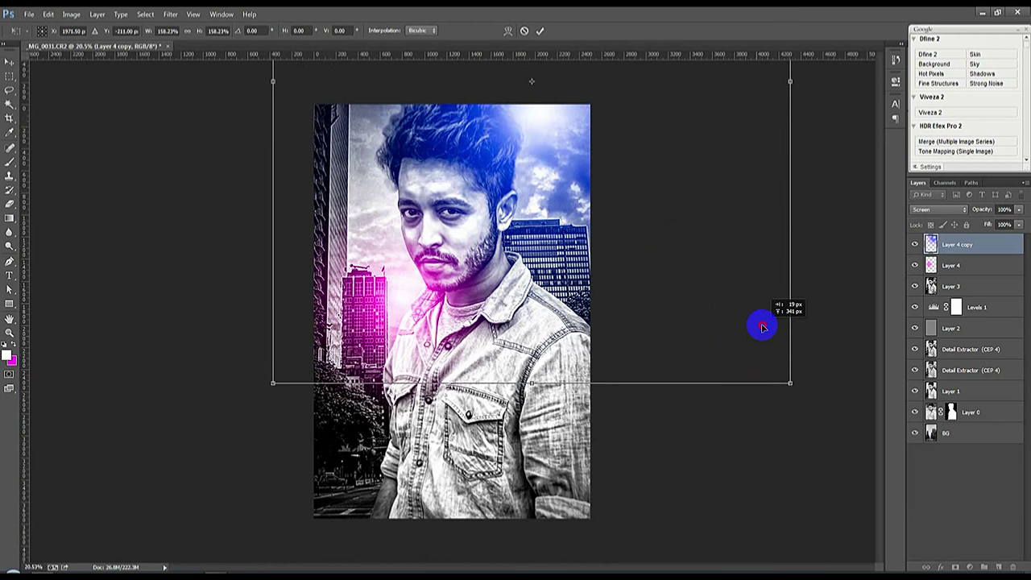
pyautogui.moveTo(790, 385); pyautogui.dragTo(820, 419)
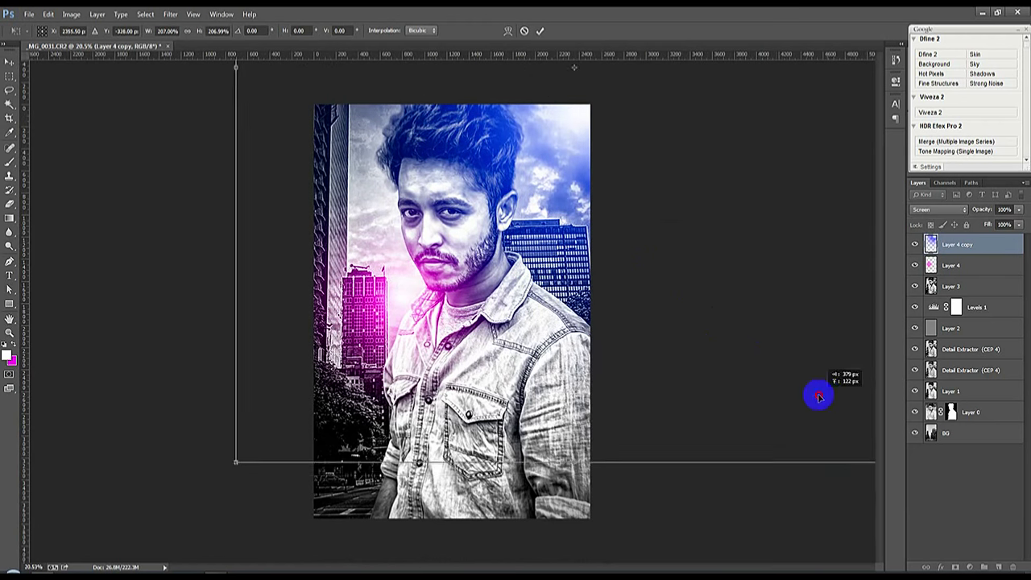
pyautogui.click(539, 31)
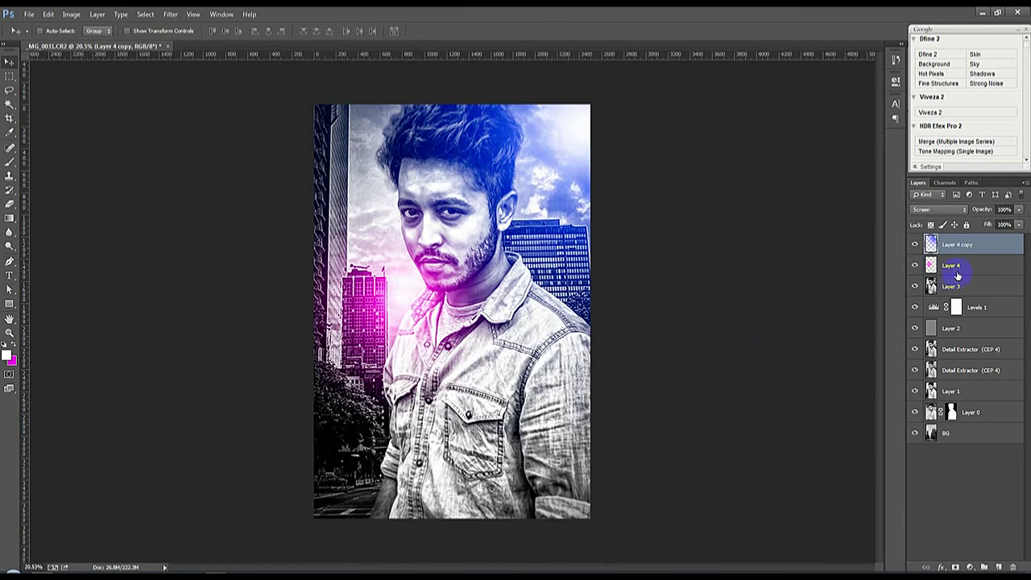
# Enlarge the magenta glow to about 140% and reposition the blue glow over the upper right.
pyautogui.click(951, 265)
pyautogui.hotkey('ctrl', 't')
pyautogui.moveTo(515, 418); pyautogui.dragTo(522, 483)
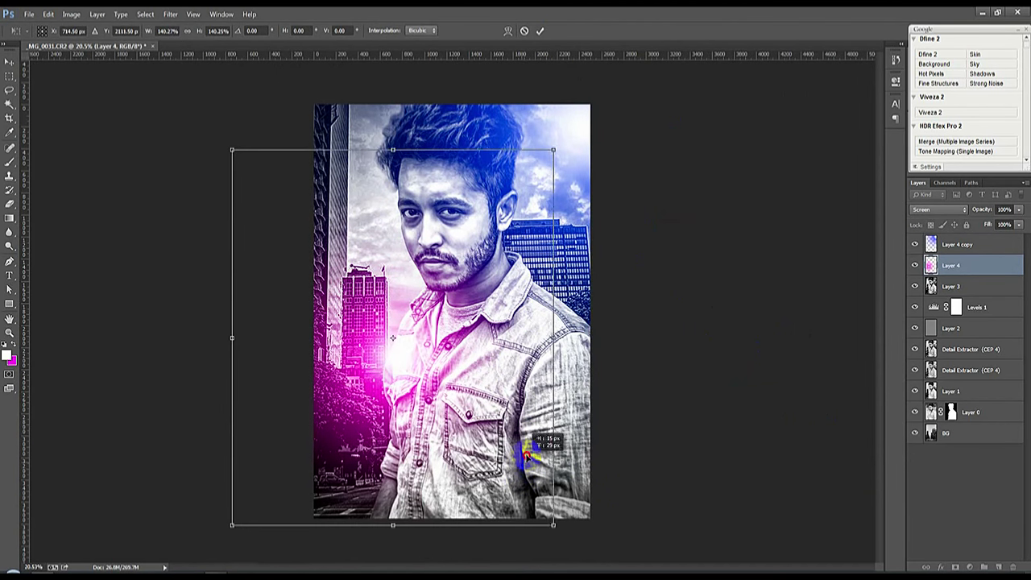
pyautogui.press('Return')
pyautogui.hotkey('ctrl', '+')
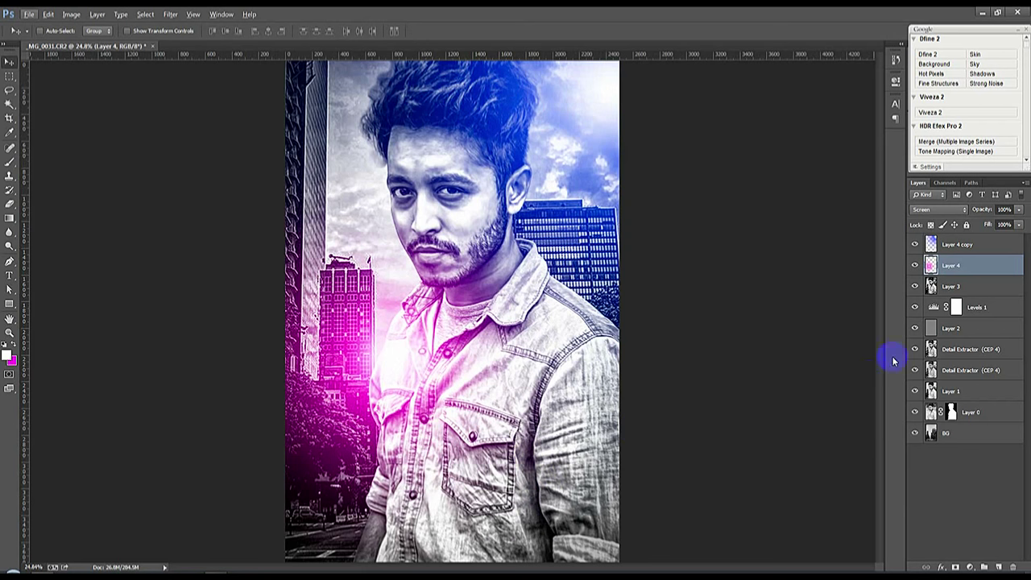
pyautogui.click(959, 244)
pyautogui.moveTo(653, 233); pyautogui.dragTo(619, 254)
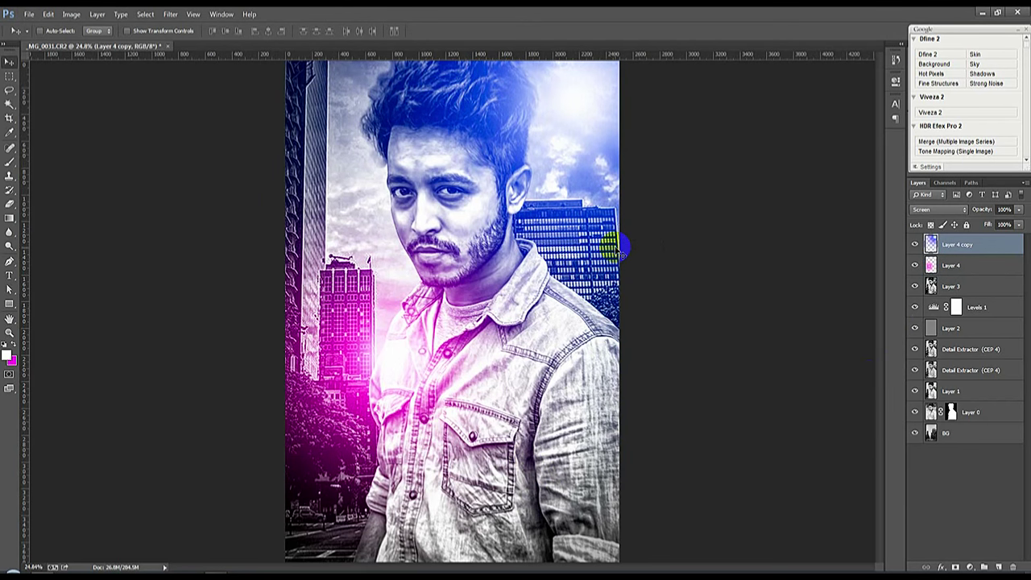
# Replace the blue glow layer with a new layer holding a soft blue brush dab.
pyautogui.press('Delete')
pyautogui.click(999, 567)
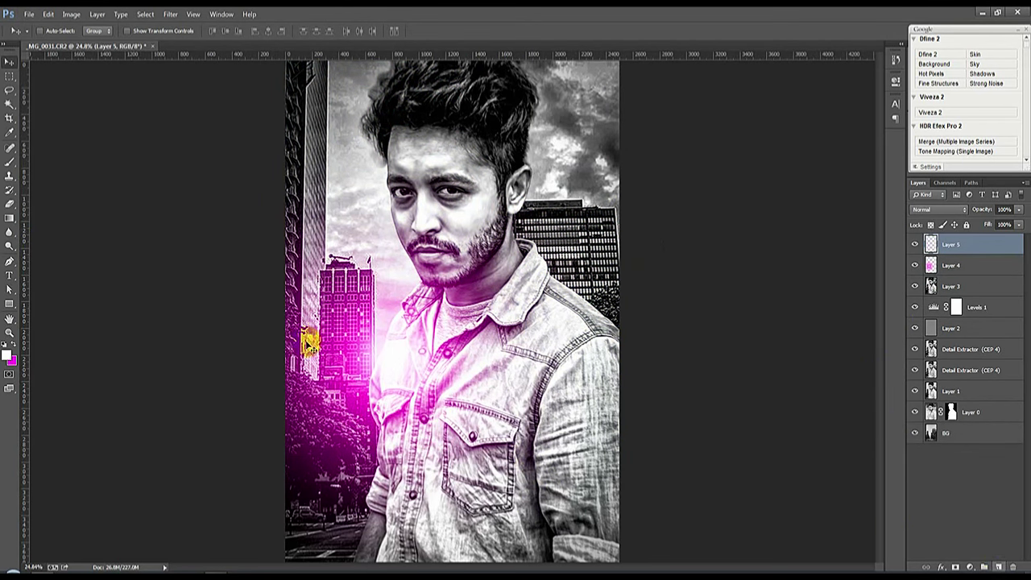
pyautogui.click(13, 359)
pyautogui.click(736, 241)
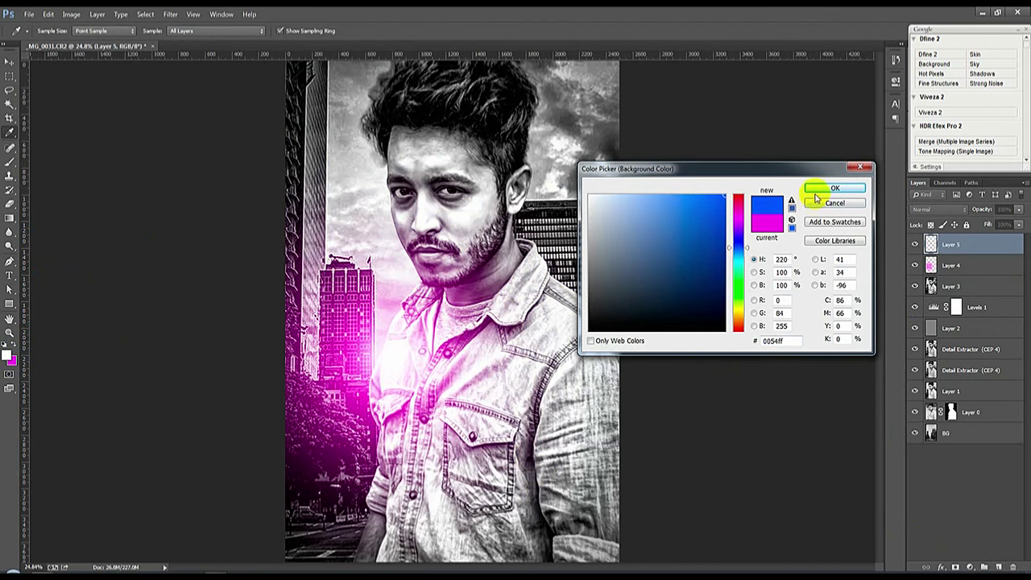
pyautogui.click(817, 184)
pyautogui.click(15, 161)
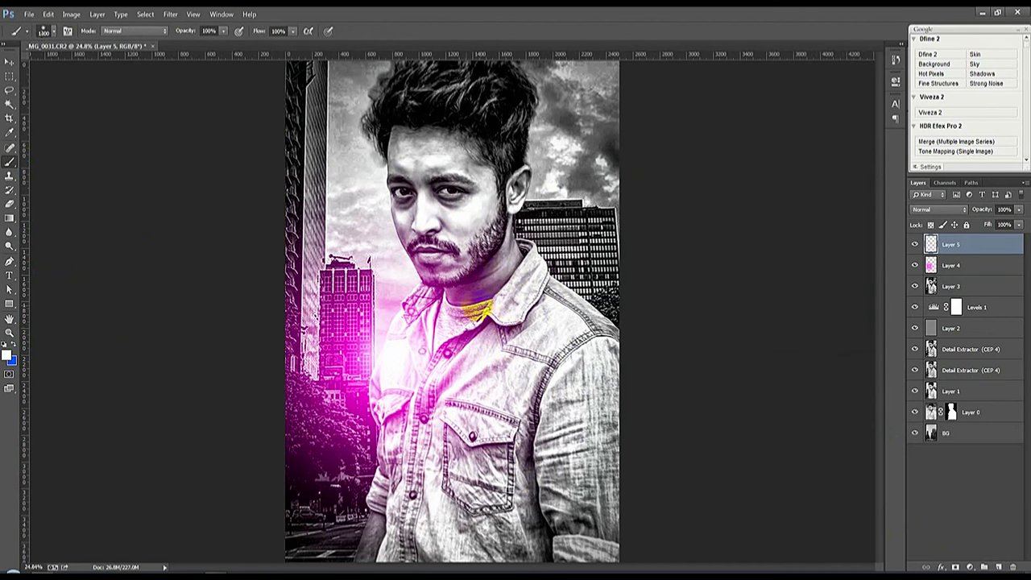
pyautogui.press(']')
pyautogui.click(466, 306)
pyautogui.hotkey('ctrl', 'z')
pyautogui.click(457, 274)
# Move the blue dab to the upper right, enlarge it and set its layer to Screen.
pyautogui.hotkey('ctrl', 't')
pyautogui.moveTo(543, 306); pyautogui.dragTo(627, 140)
pyautogui.click(938, 209)
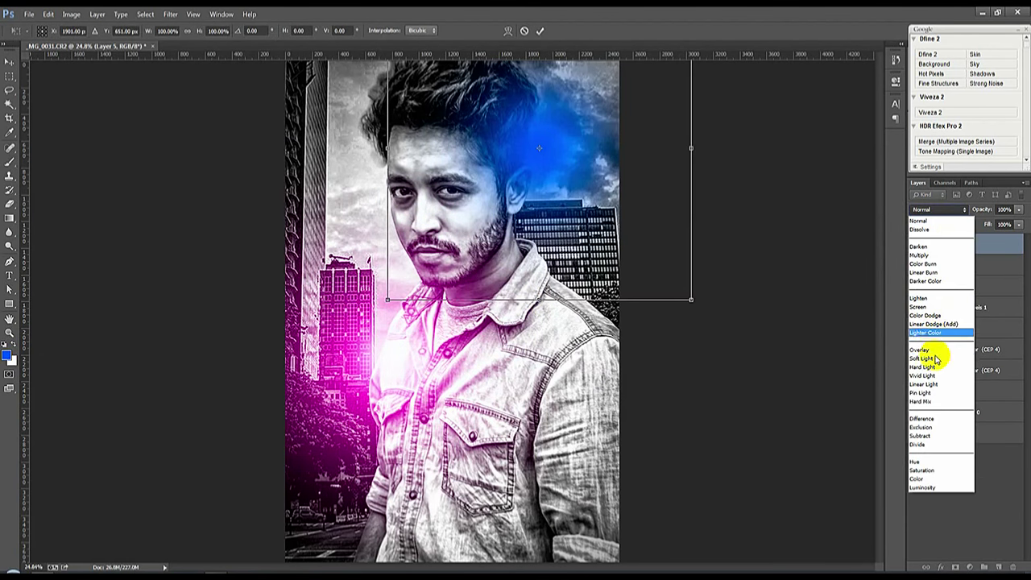
pyautogui.click(918, 306)
pyautogui.moveTo(692, 300); pyautogui.dragTo(814, 421)
pyautogui.moveTo(717, 375); pyautogui.dragTo(738, 358)
pyautogui.press('Return')
# Try Color and Overlay blending on the blue layer, then settle back on Screen.
pyautogui.click(939, 210)
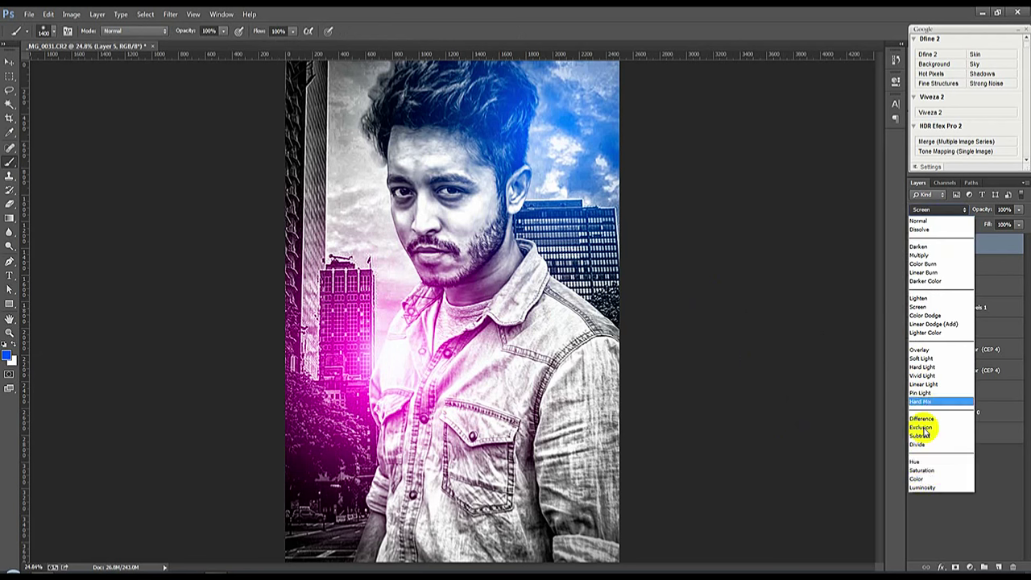
pyautogui.click(927, 482)
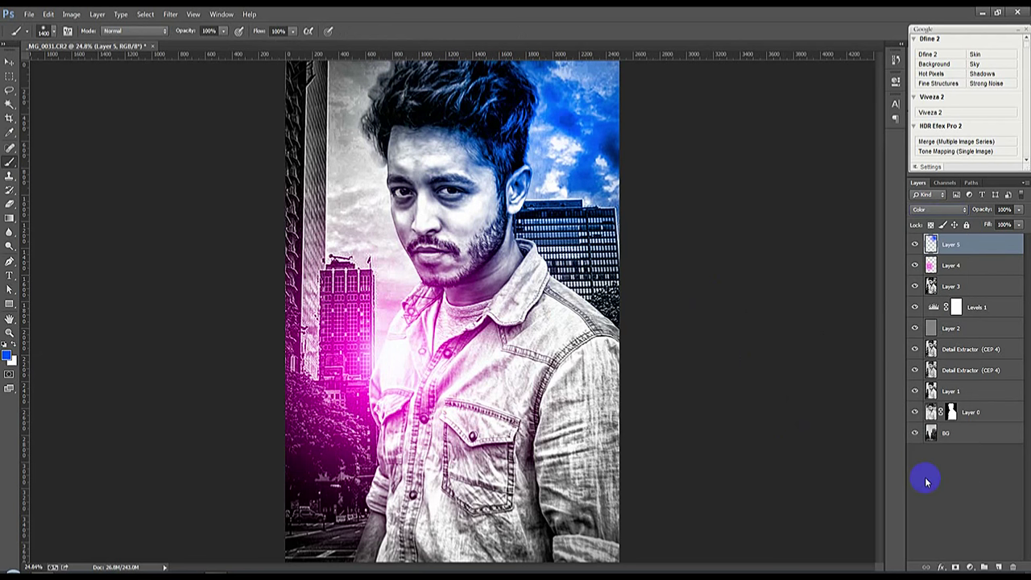
pyautogui.click(940, 210)
pyautogui.click(926, 357)
pyautogui.click(938, 210)
pyautogui.click(927, 295)
pyautogui.click(10, 62)
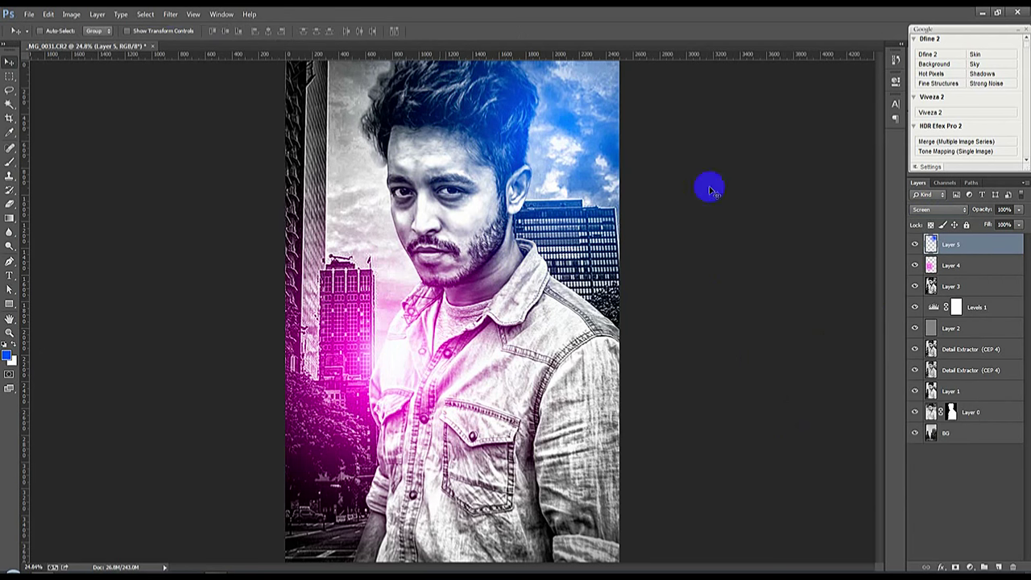
# Apply Levels to the blue layer with black input 56 and midtone 1.07.
pyautogui.click(71, 14)
pyautogui.click(211, 50)
pyautogui.moveTo(628, 190); pyautogui.dragTo(705, 194)
pyautogui.click(751, 200)
pyautogui.click(800, 86)
pyautogui.scroll(-2, 574, 217)
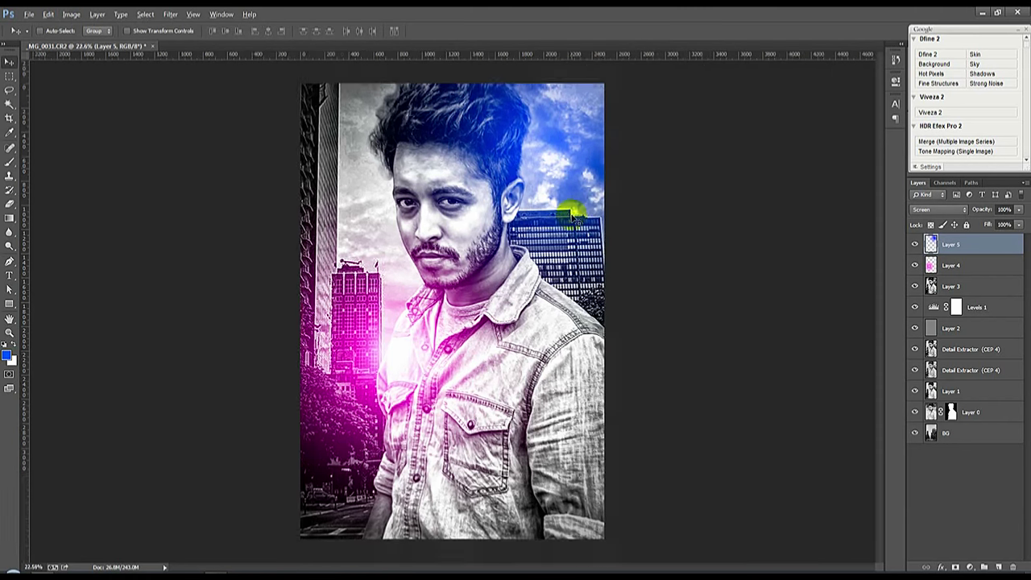
pyautogui.scroll(1, 571, 216)
# Brush a light sun spot into the upper-right sky at 33% opacity, then bring up Save As.
pyautogui.click(11, 163)
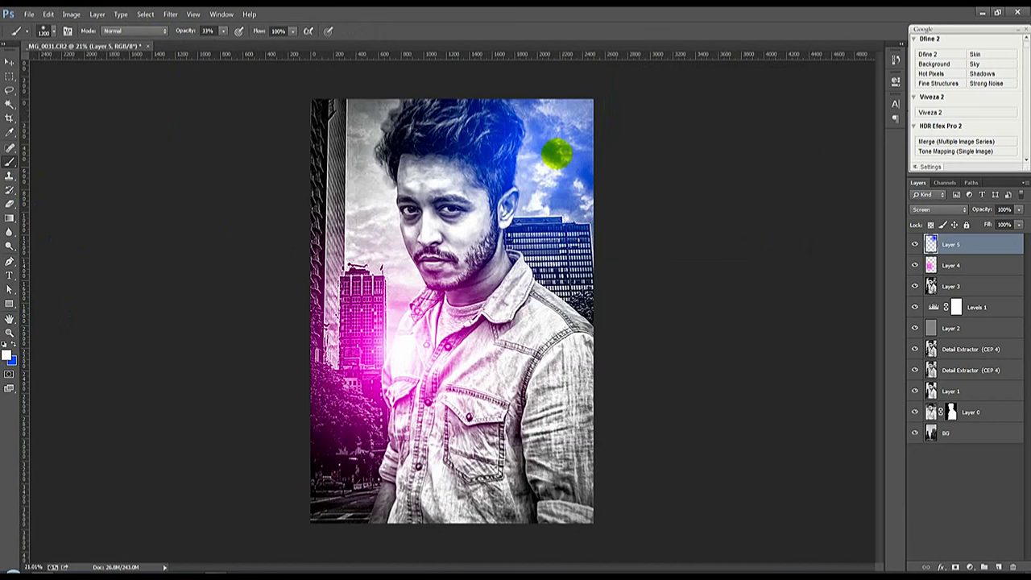
pyautogui.moveTo(544, 150); pyautogui.dragTo(543, 168)
pyautogui.click(208, 31)
pyautogui.click(10, 63)
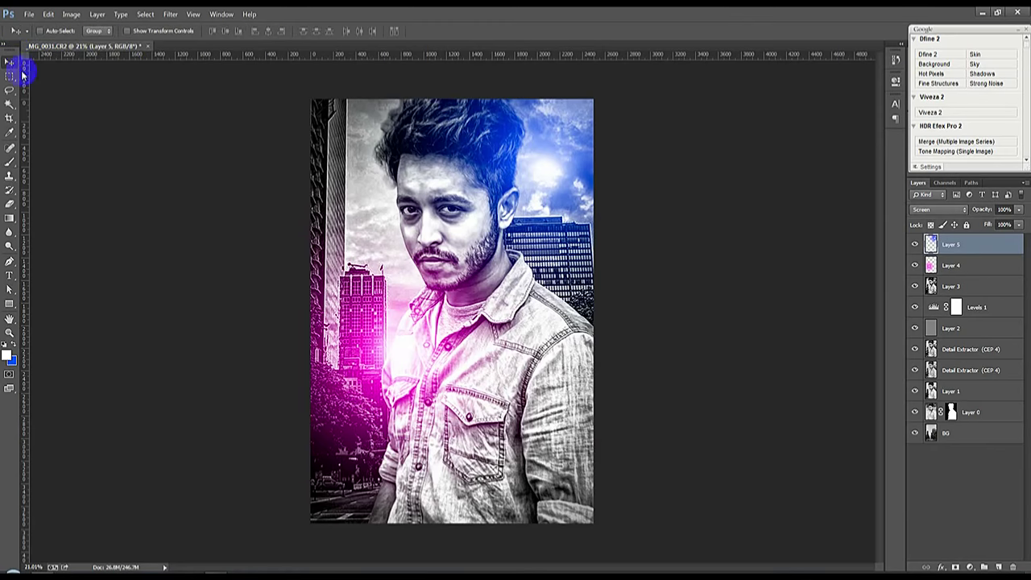
pyautogui.hotkey('ctrl', 'shift', 's')
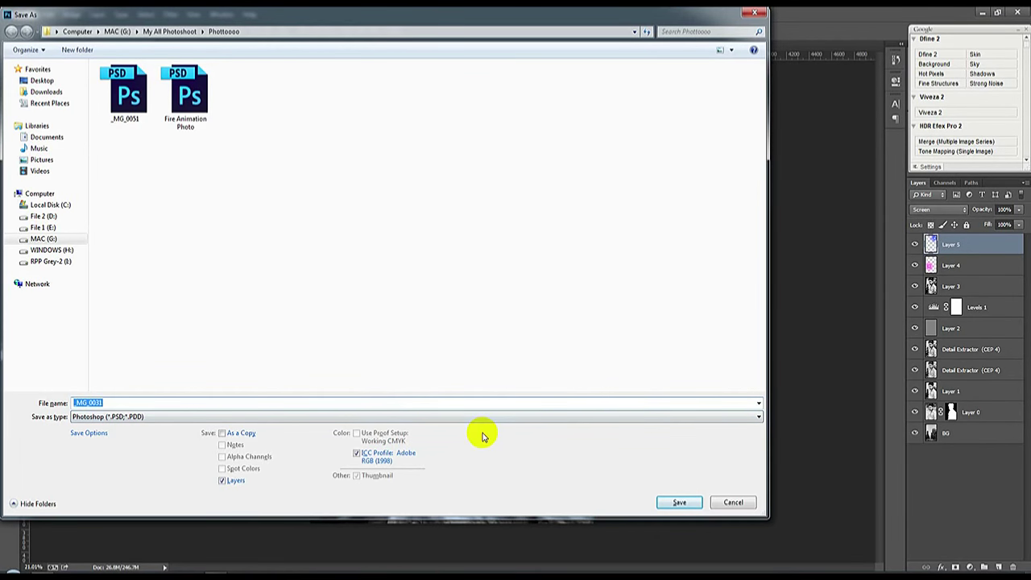